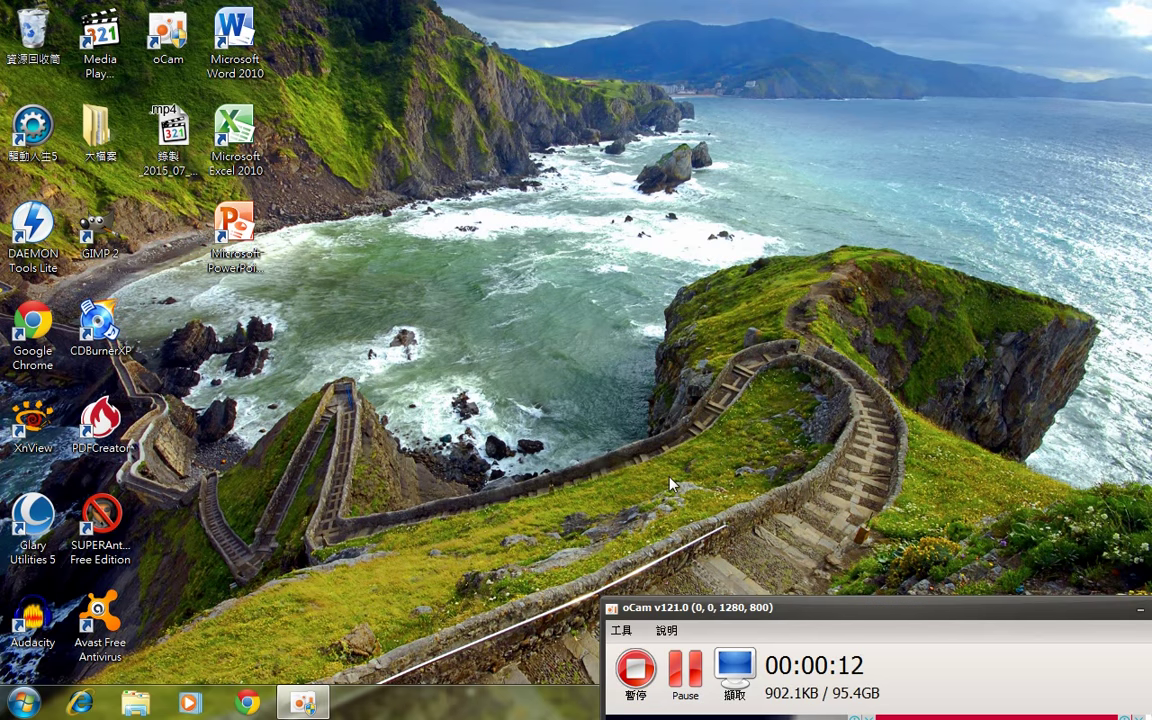
- Search for "arduino" in Chrome and open the Download page of the official Arduino website
click(248, 703)
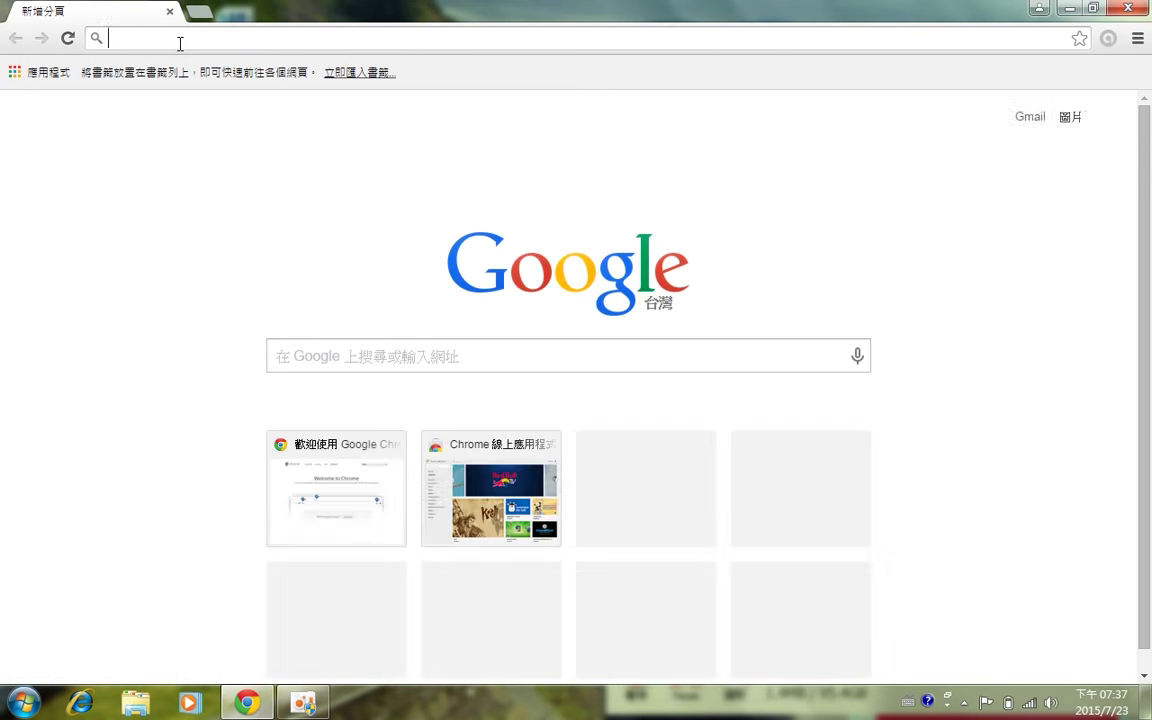
text(arduino)
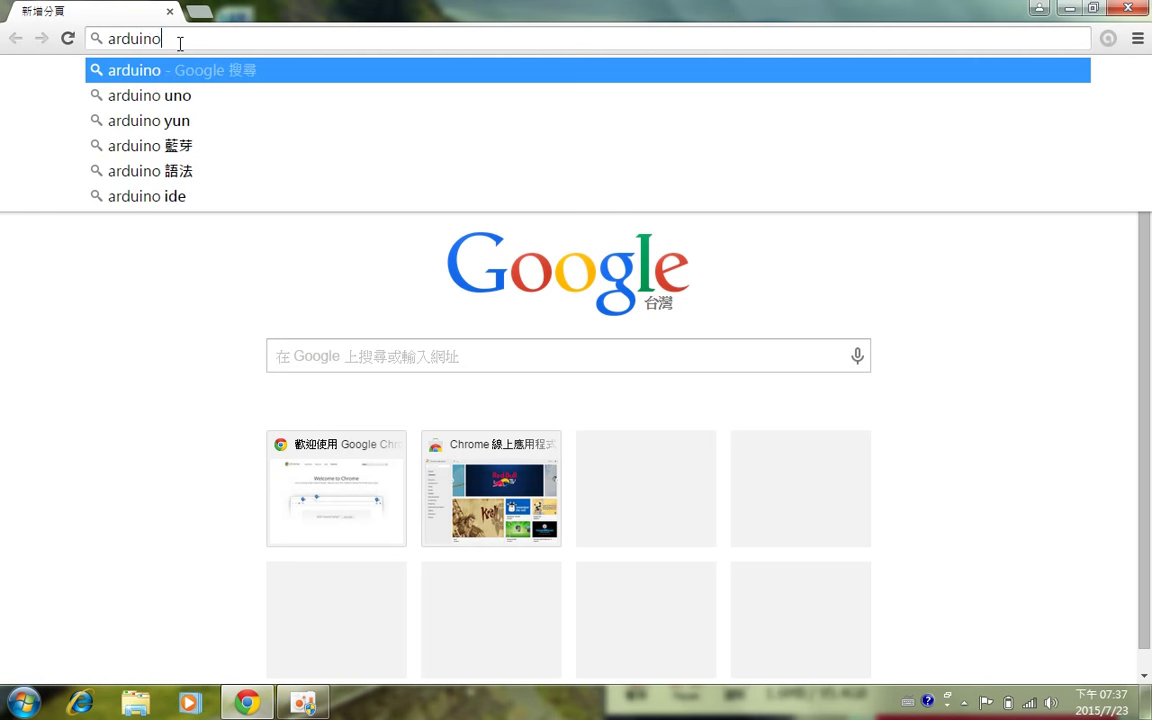
key(Return)
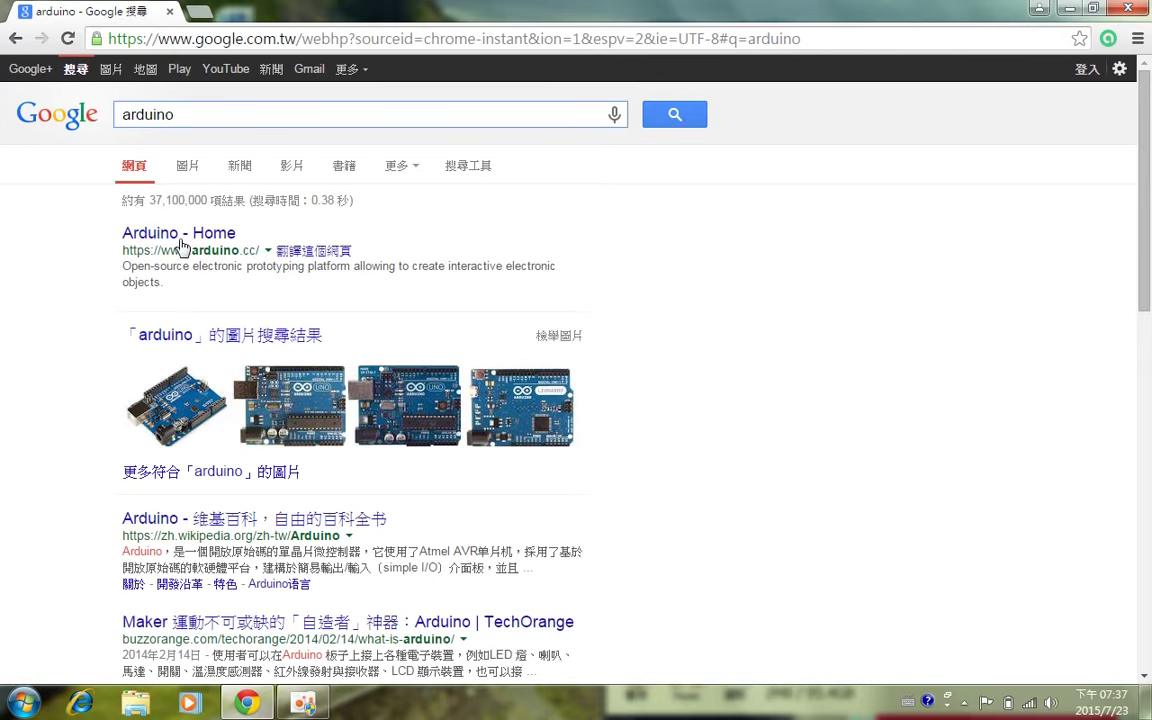
click(170, 243)
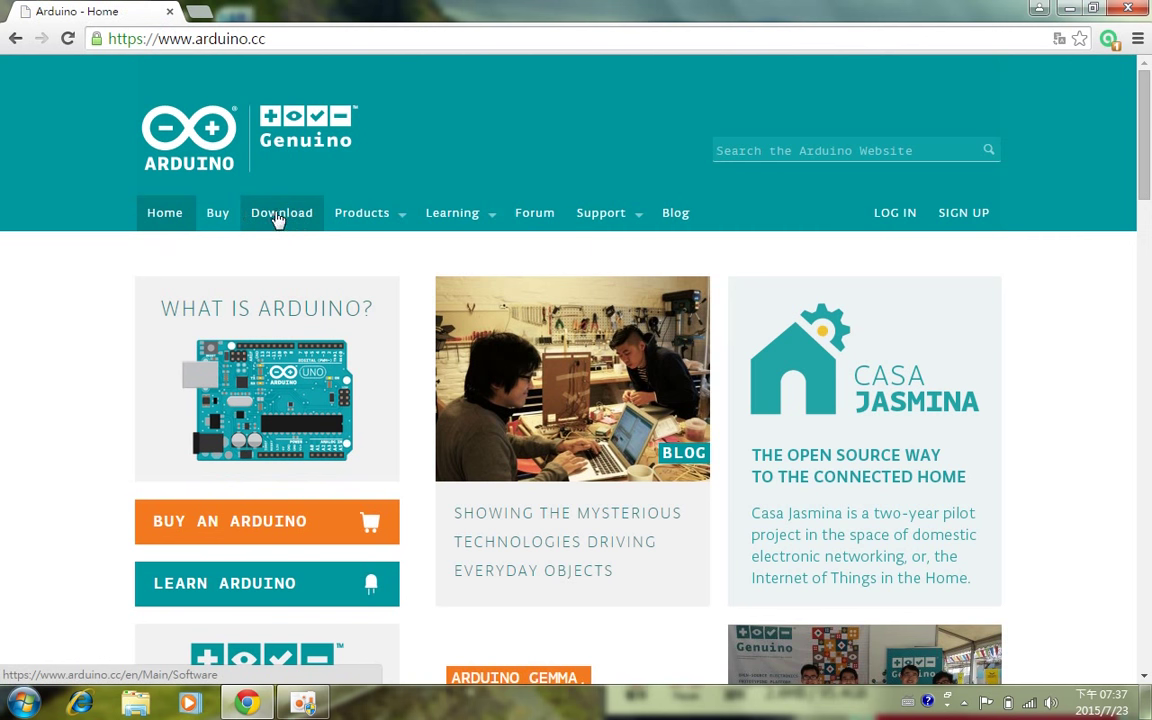
click(284, 214)
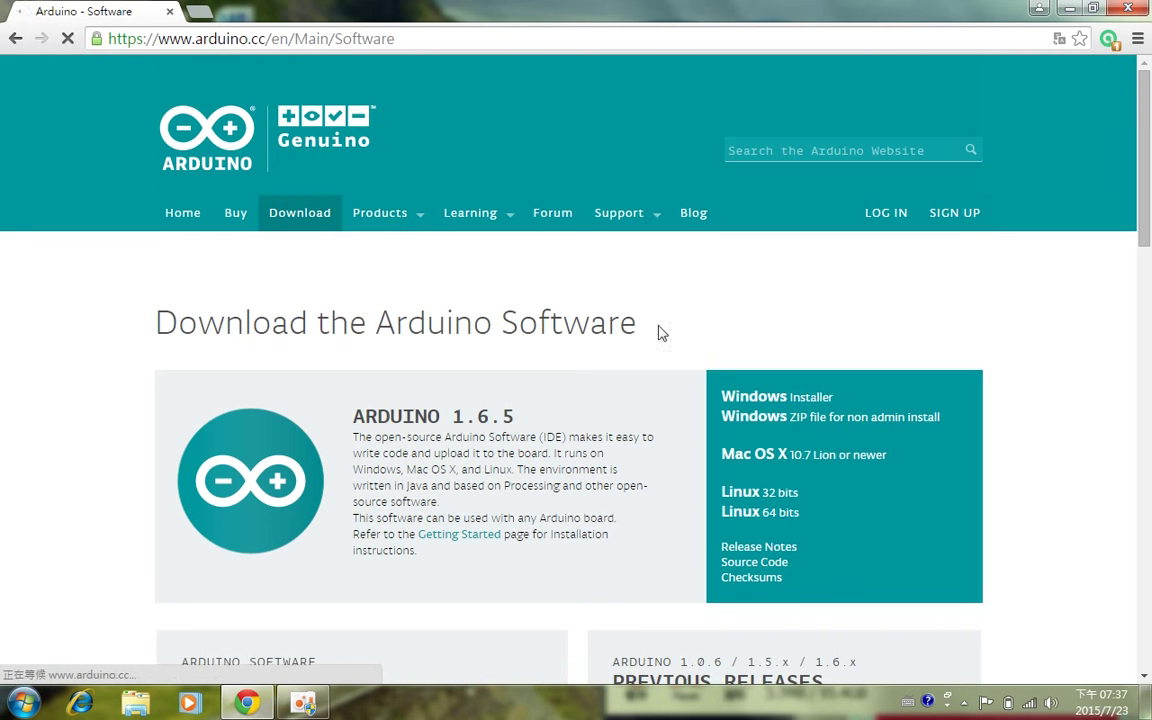
- Download the Arduino 1.6.5 Windows Installer without contributing and return to the software download page
scroll(742, 326, down, 1)
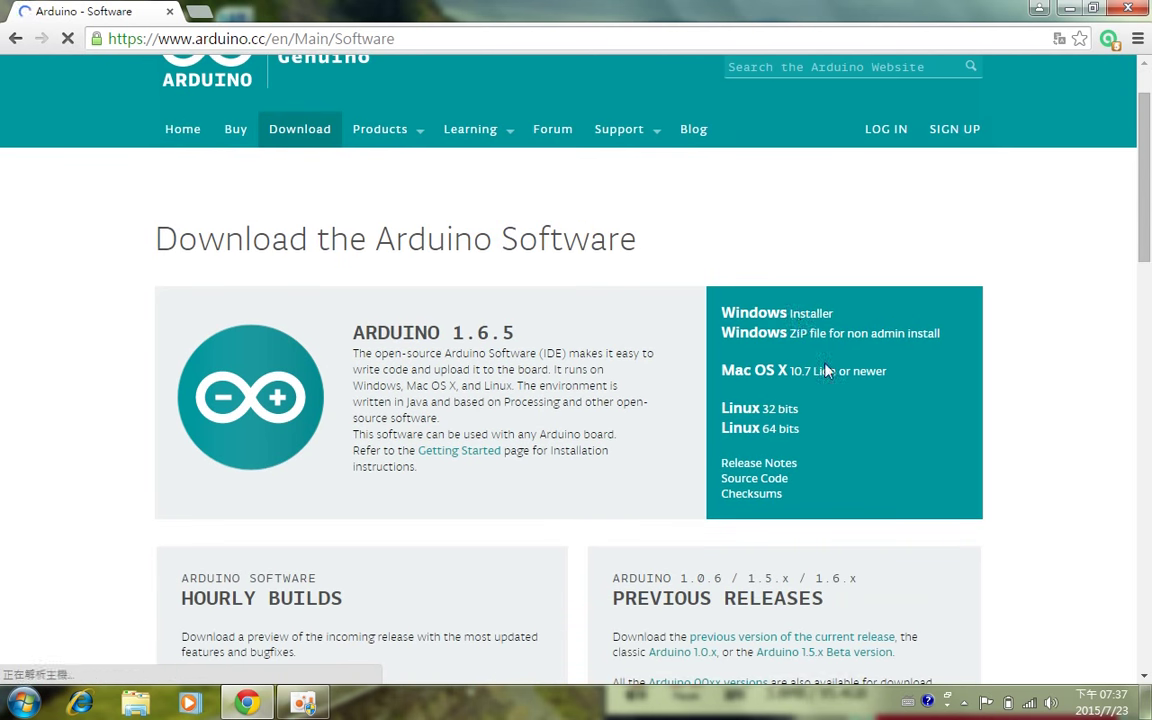
click(800, 322)
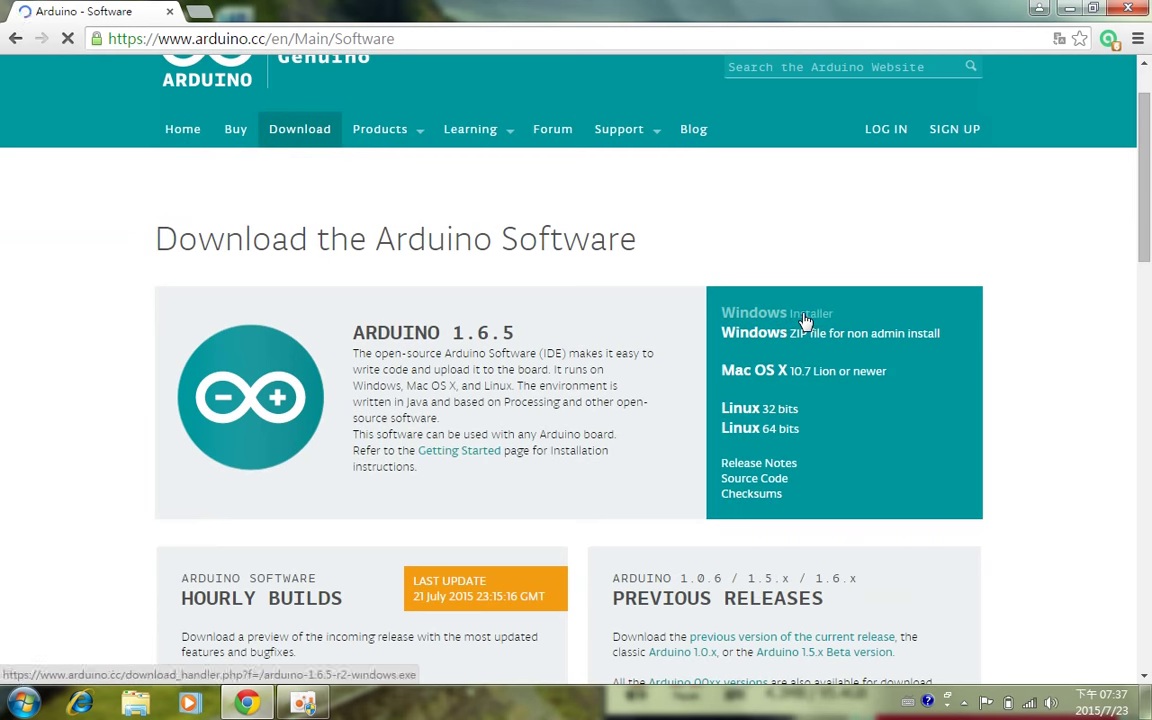
click(803, 318)
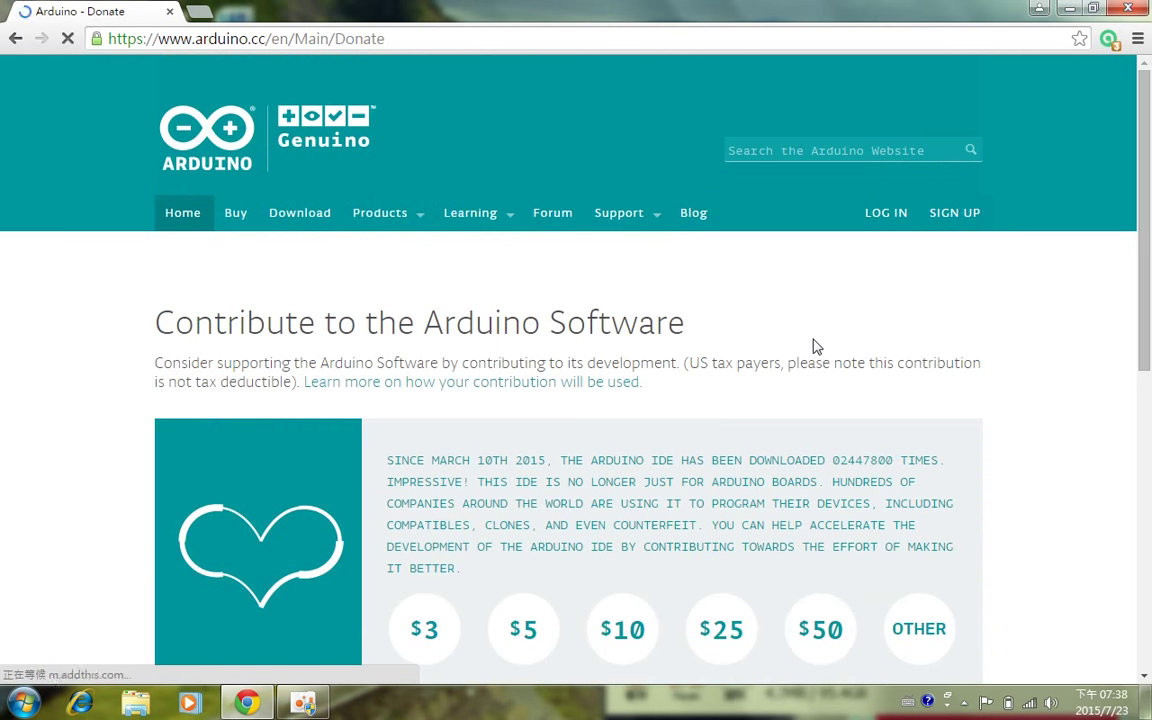
scroll(805, 330, down, 2)
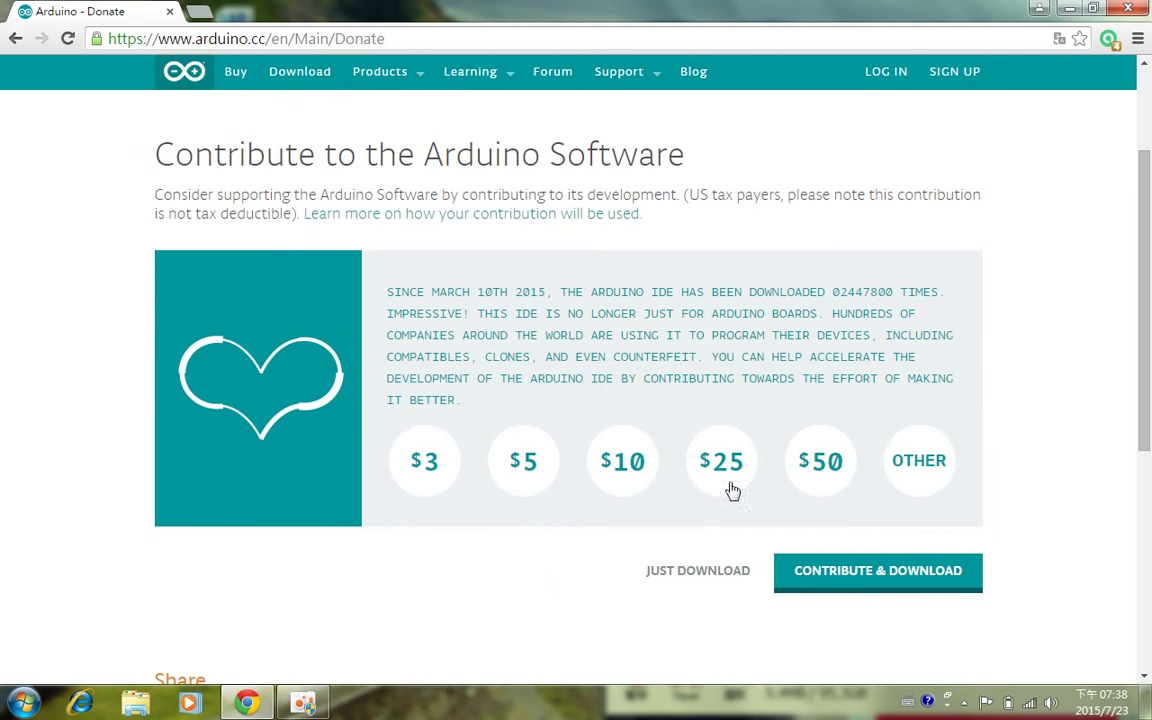
click(674, 585)
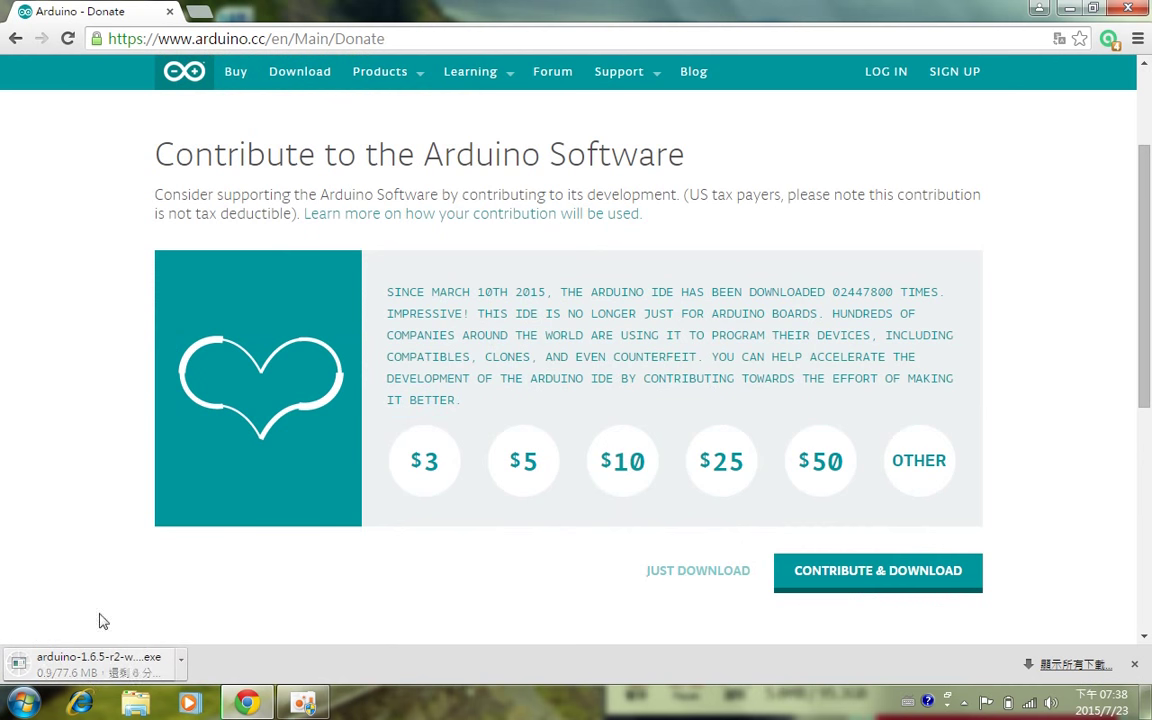
scroll(435, 555, up, 2)
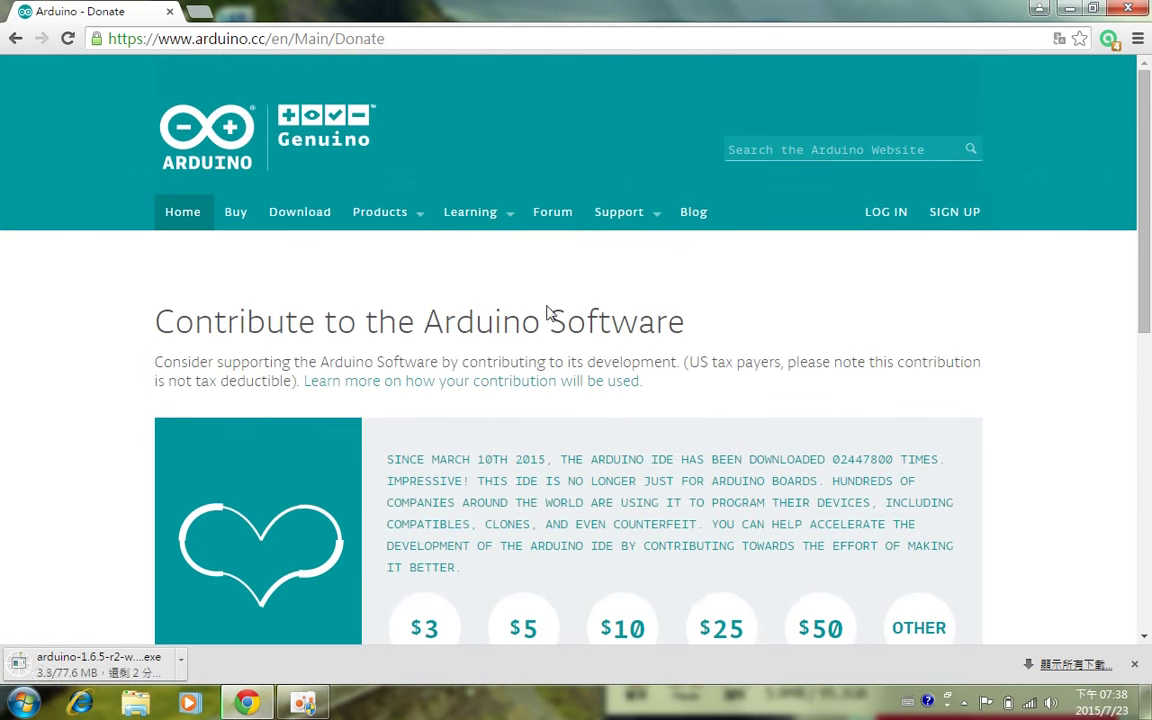
click(16, 39)
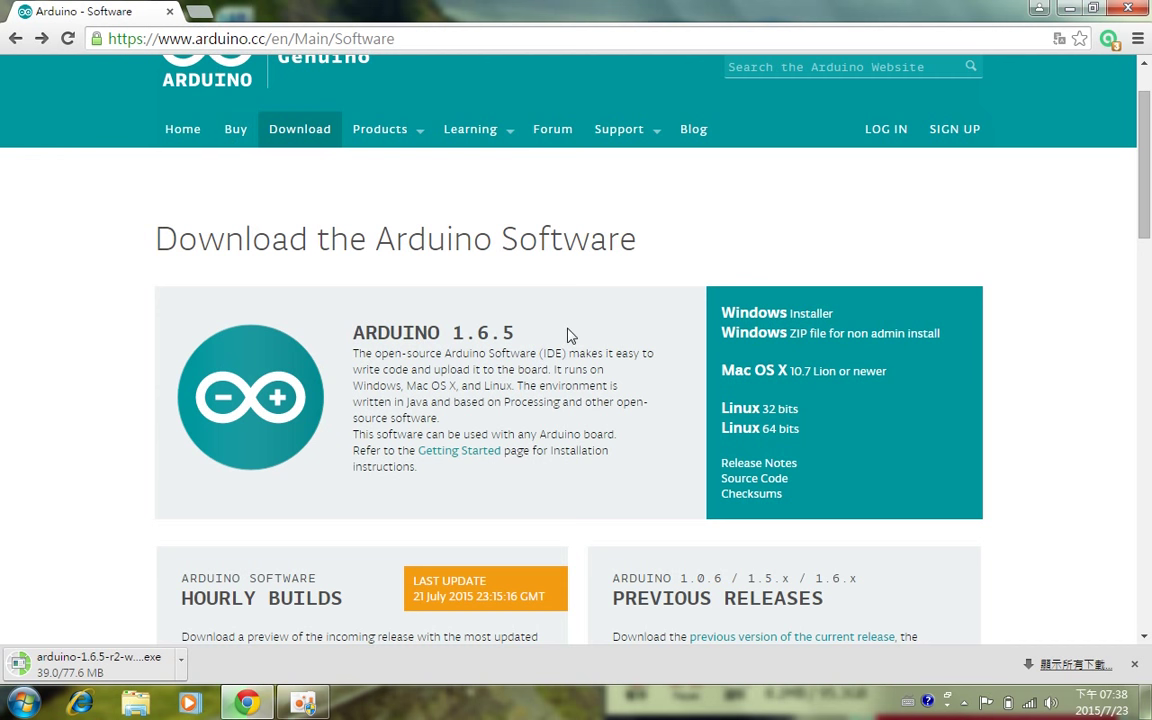
- Search for "s4a" in a new browser tab and download the Windows version of S4A from s4a.cat
click(197, 14)
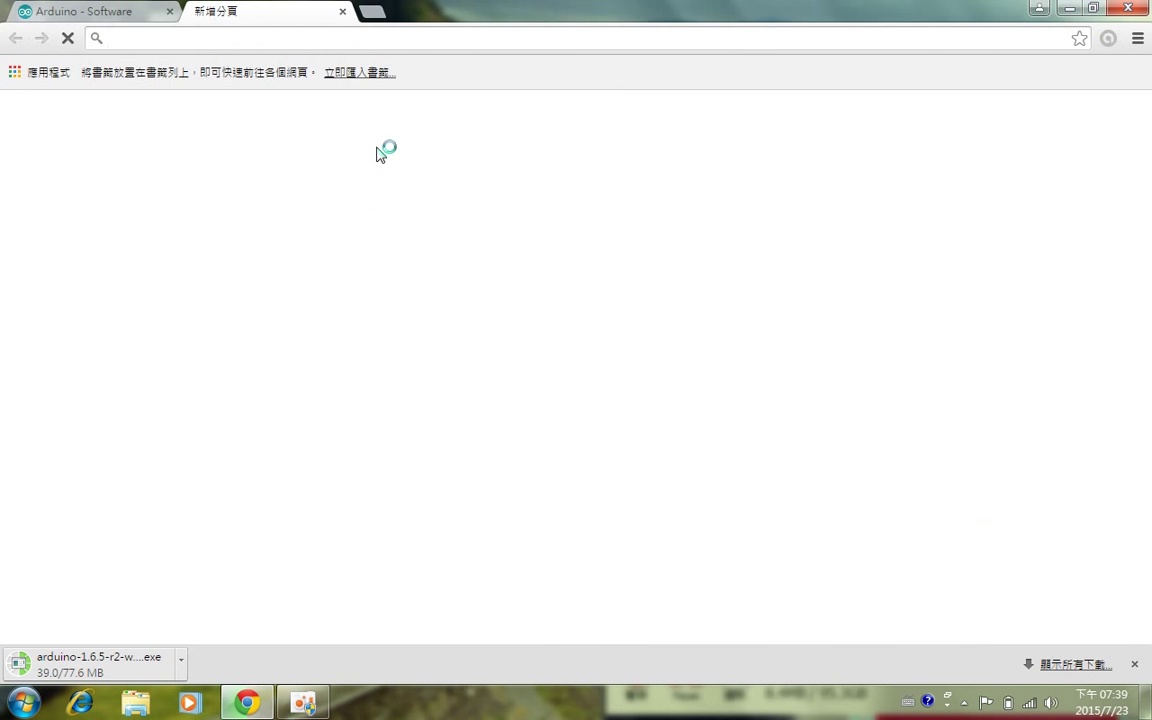
text(s4a)
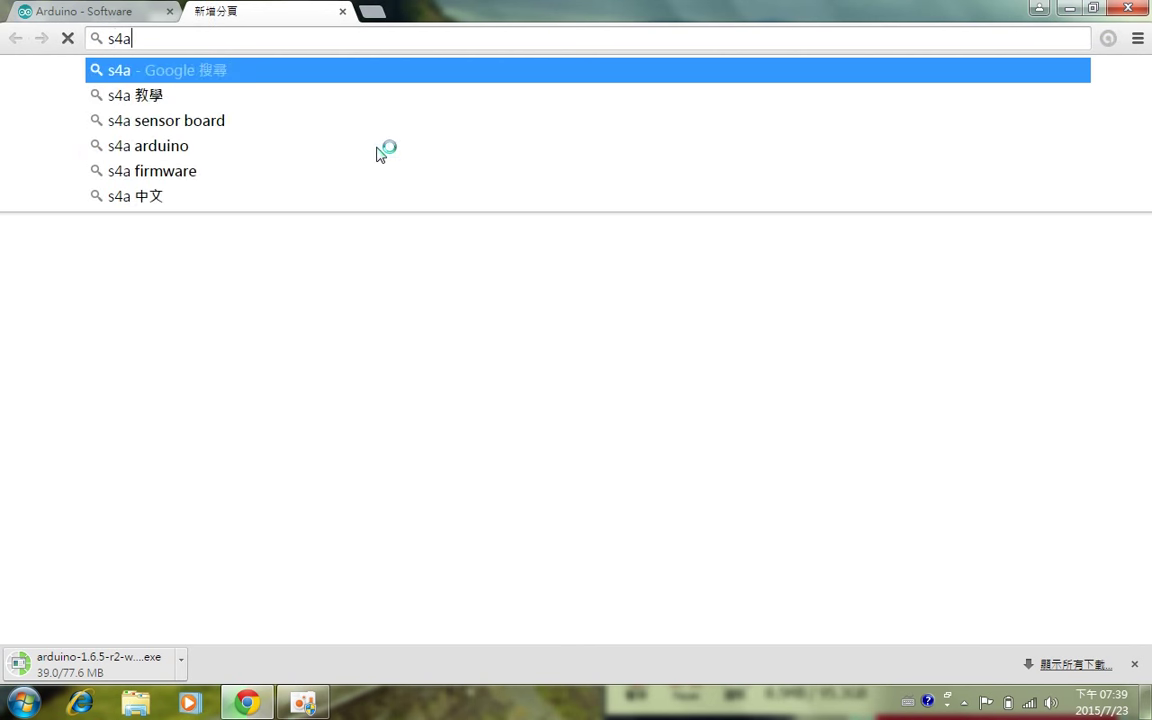
key(Return)
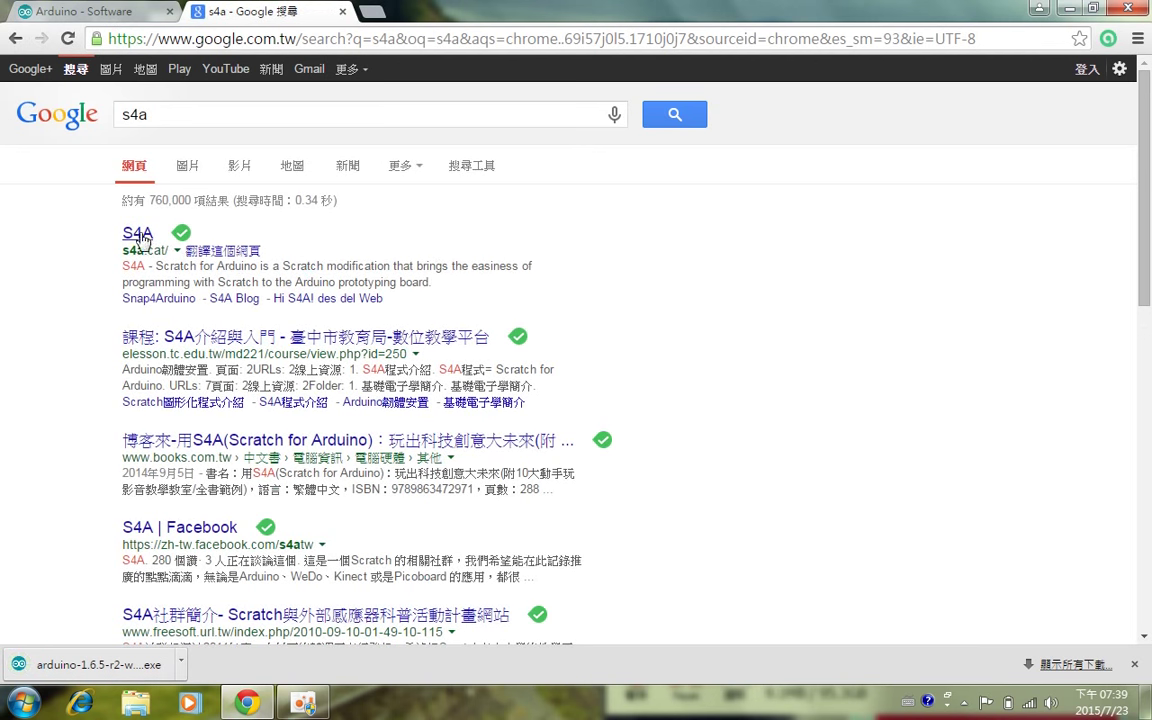
click(140, 234)
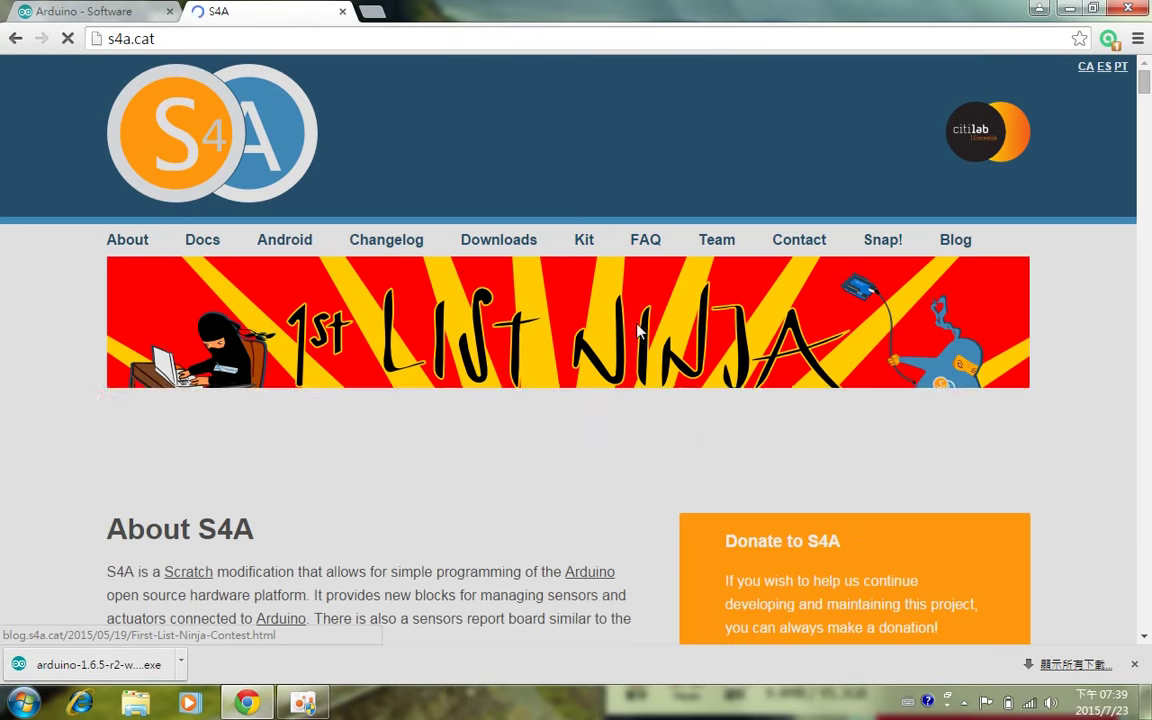
click(491, 242)
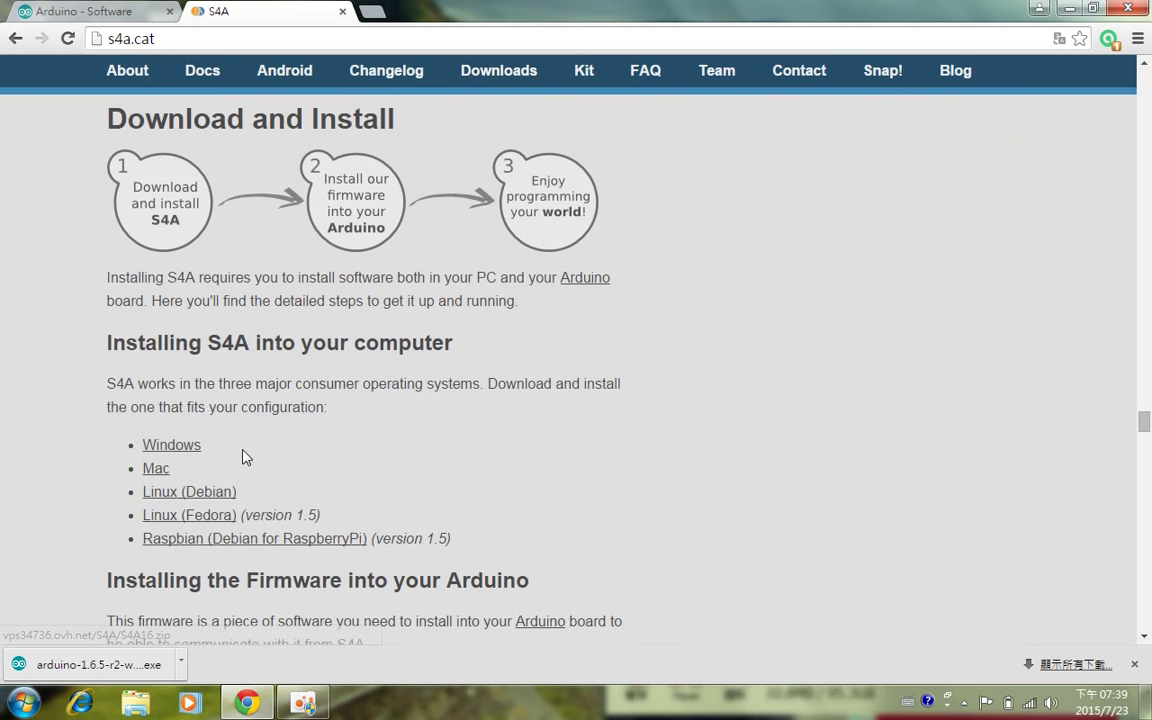
click(186, 453)
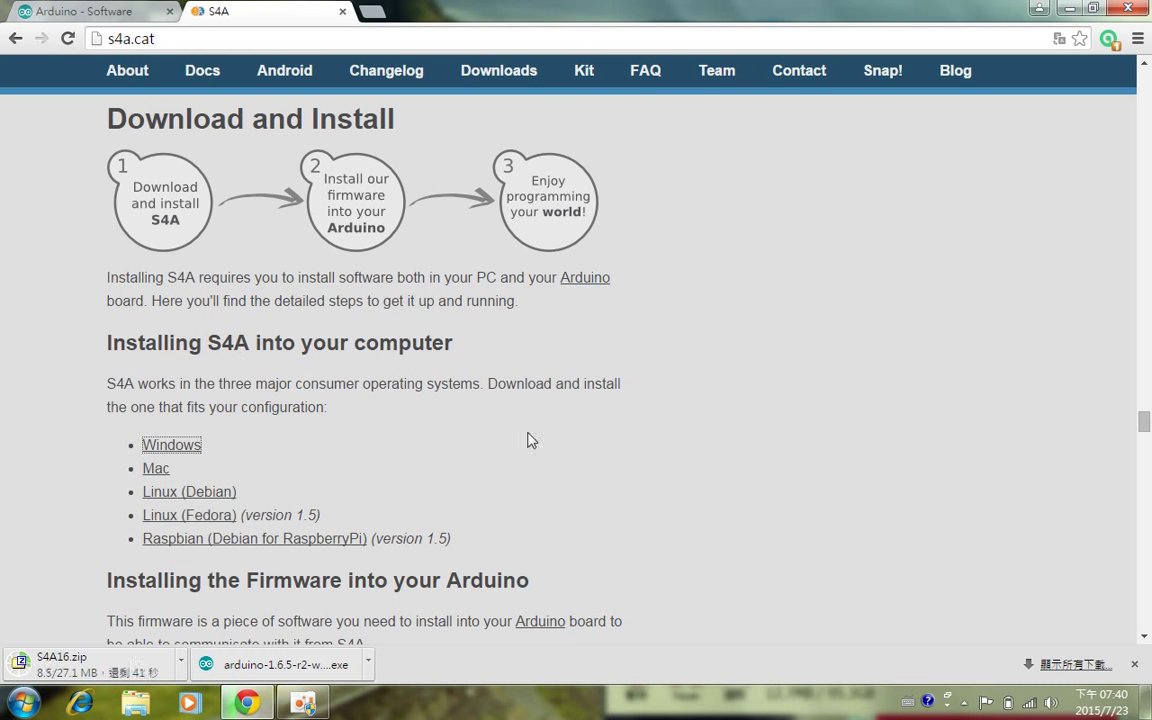
- Save the S4A firmware linked in the Arduino firmware instructions as S4AFirmware16 (.ino) in the 下載 folder
scroll(548, 432, down, 3)
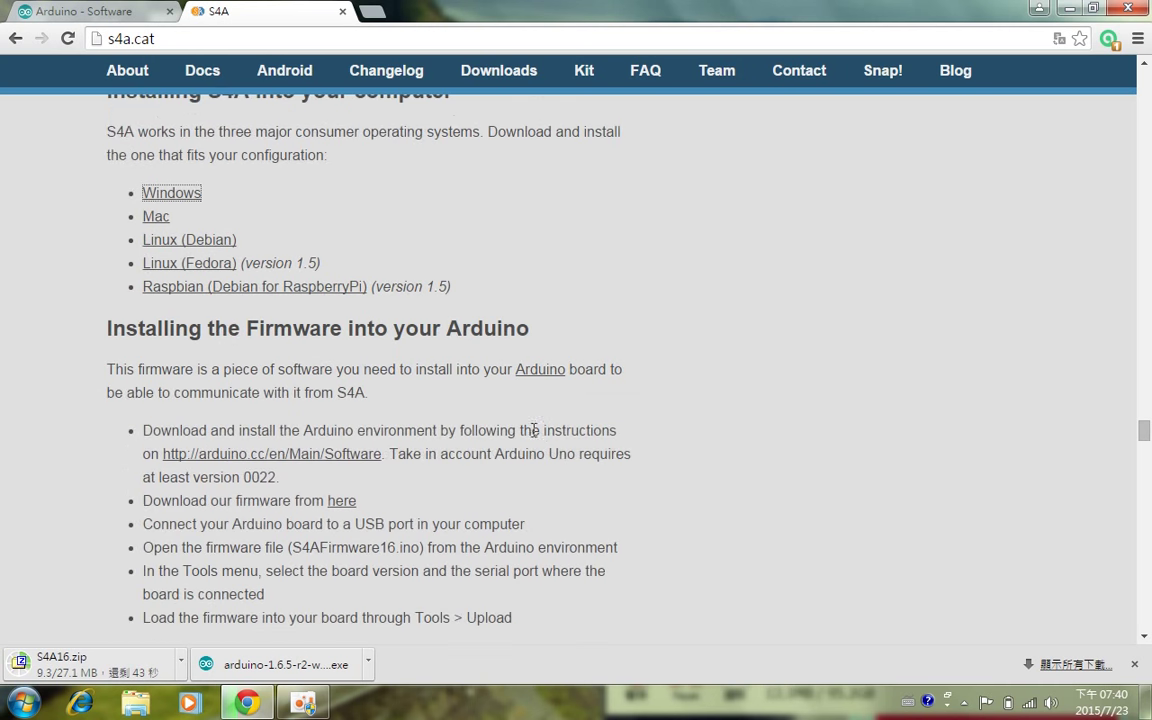
drag(150, 328, 534, 335)
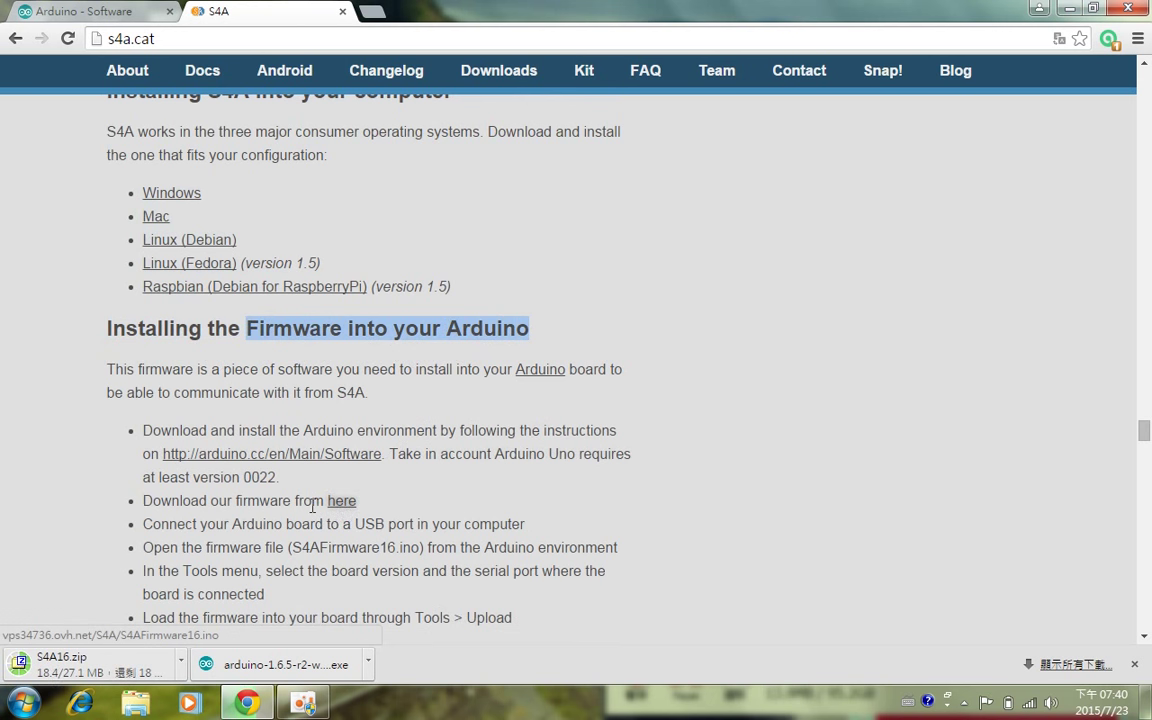
drag(160, 501, 342, 507)
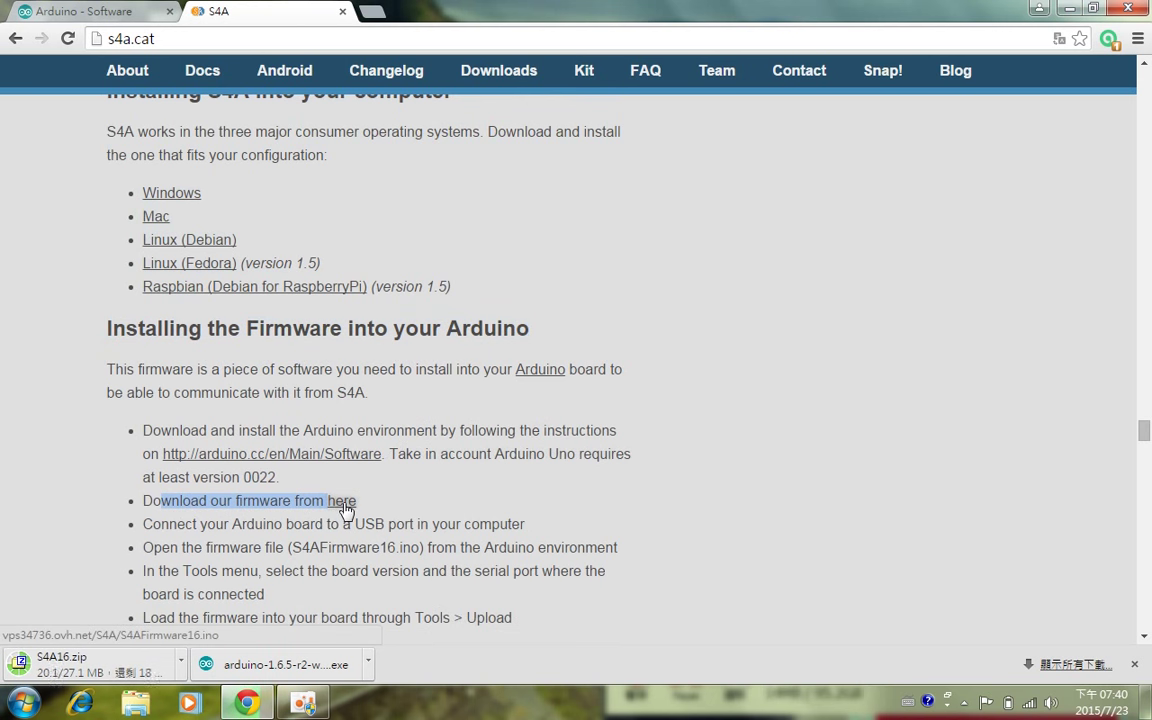
right_click(345, 509)
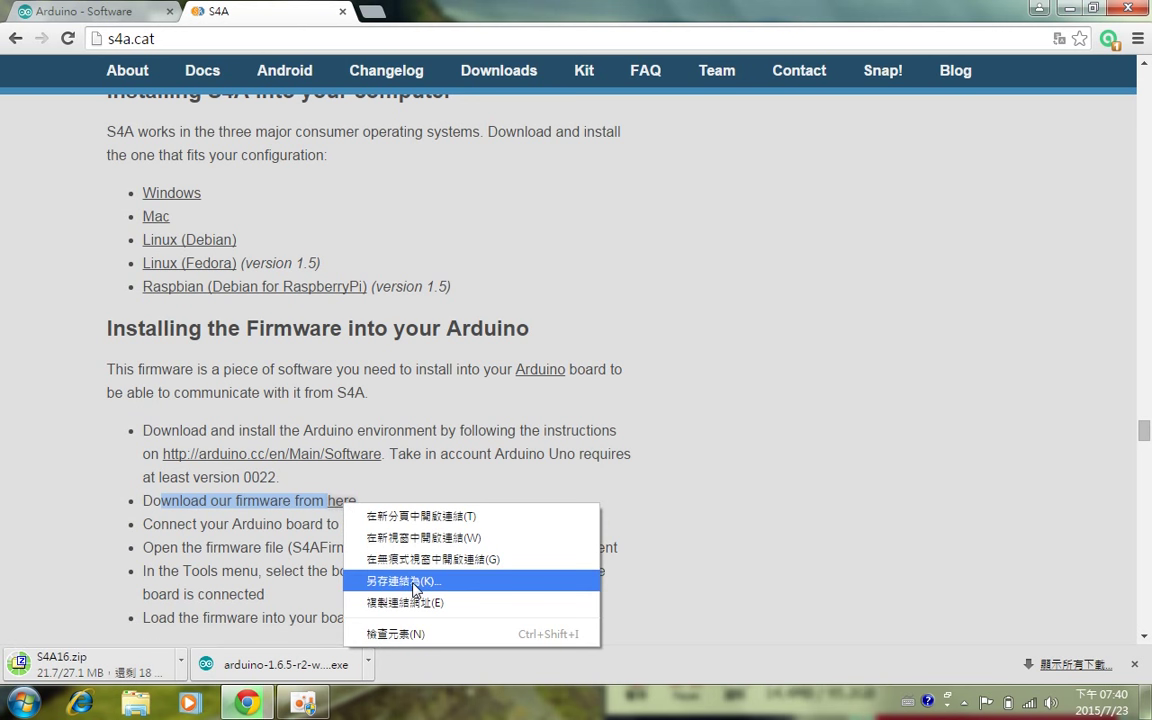
click(415, 583)
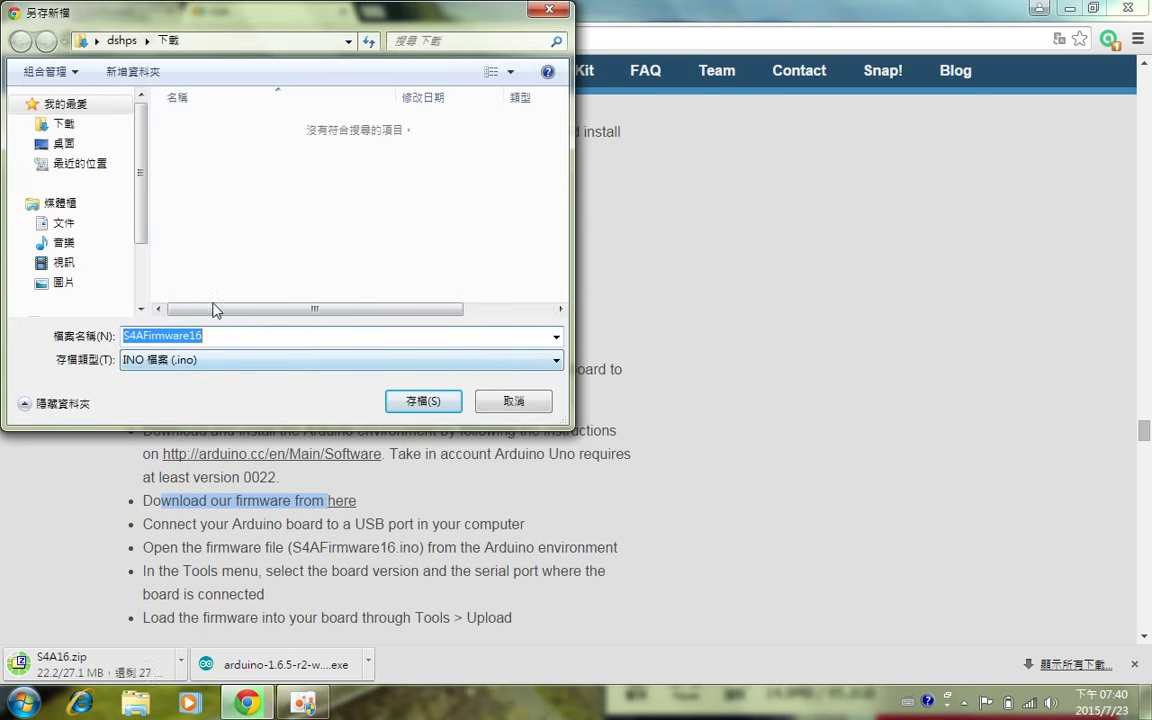
click(423, 401)
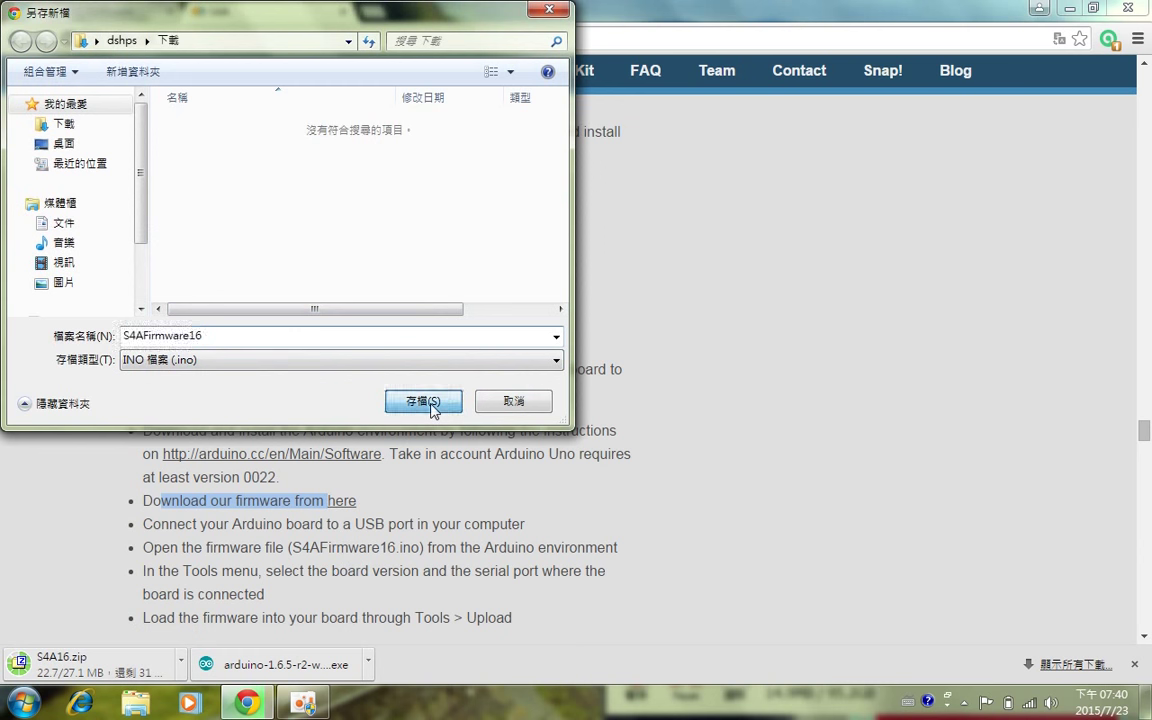
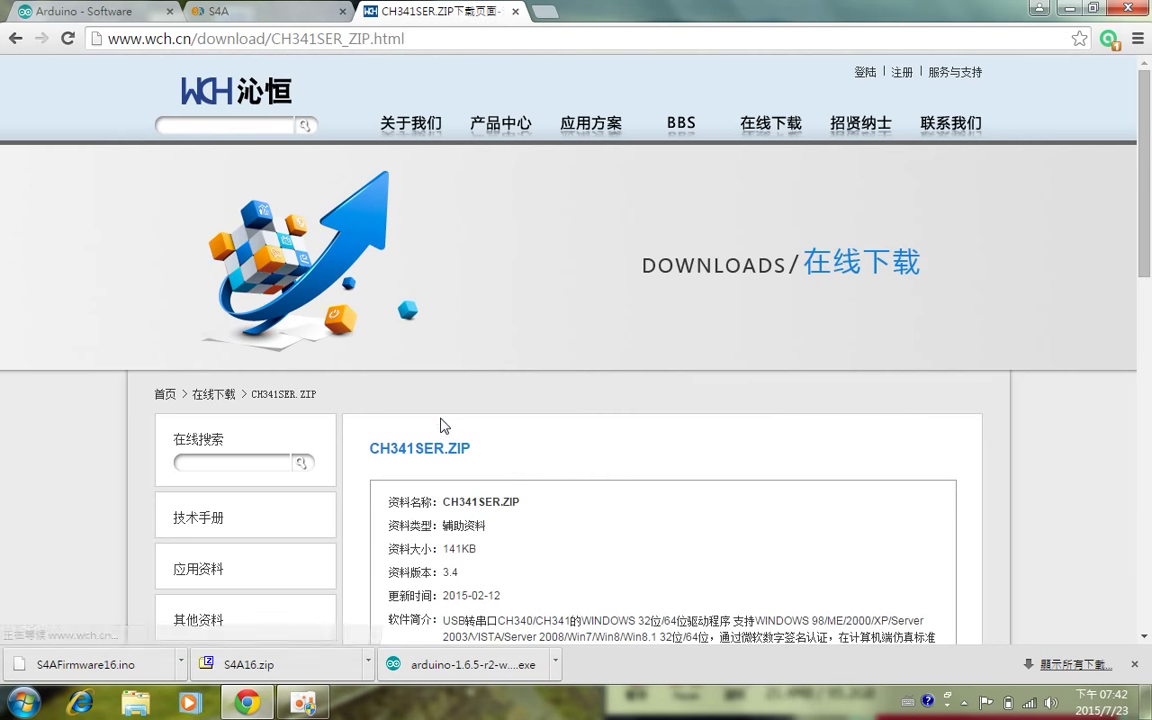
scroll(442, 355, down, 3)
scroll(560, 425, down, 2)
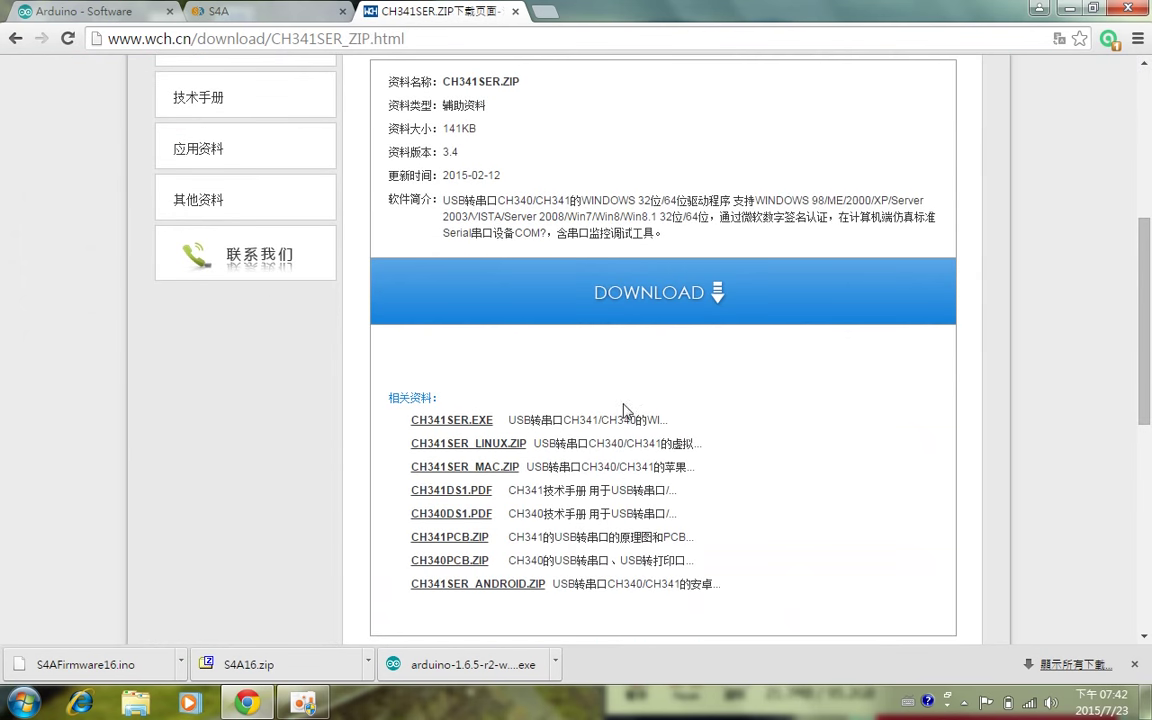
click(671, 305)
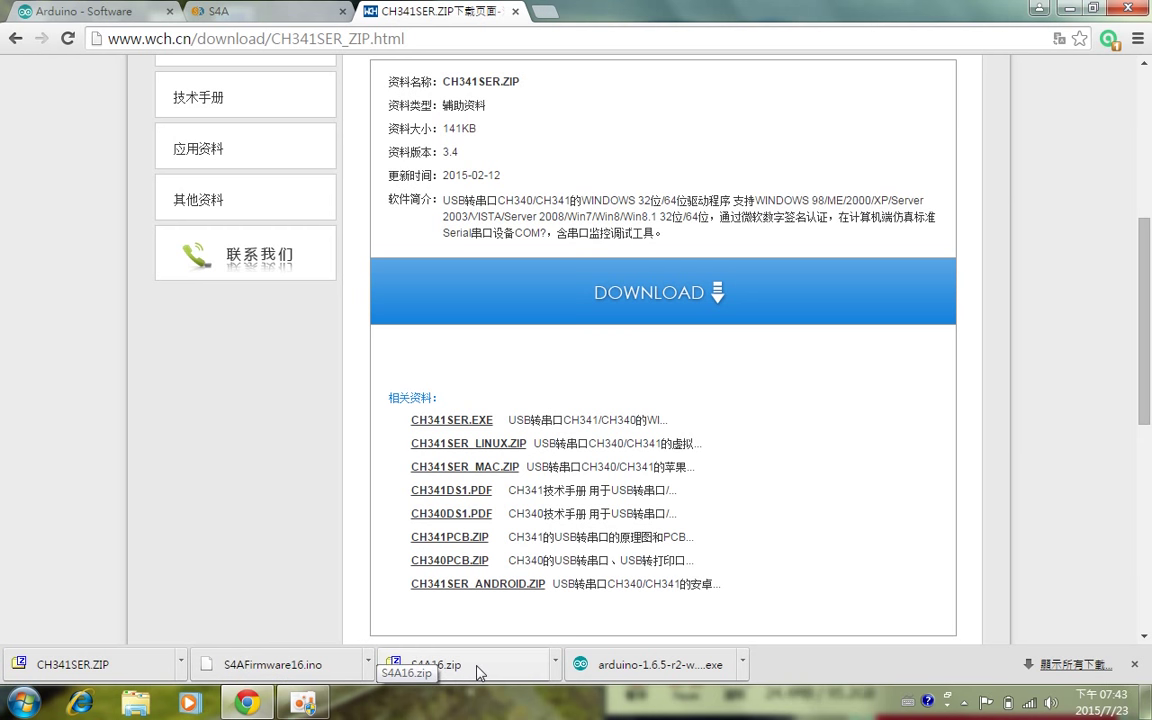
drag(477, 673, 493, 675)
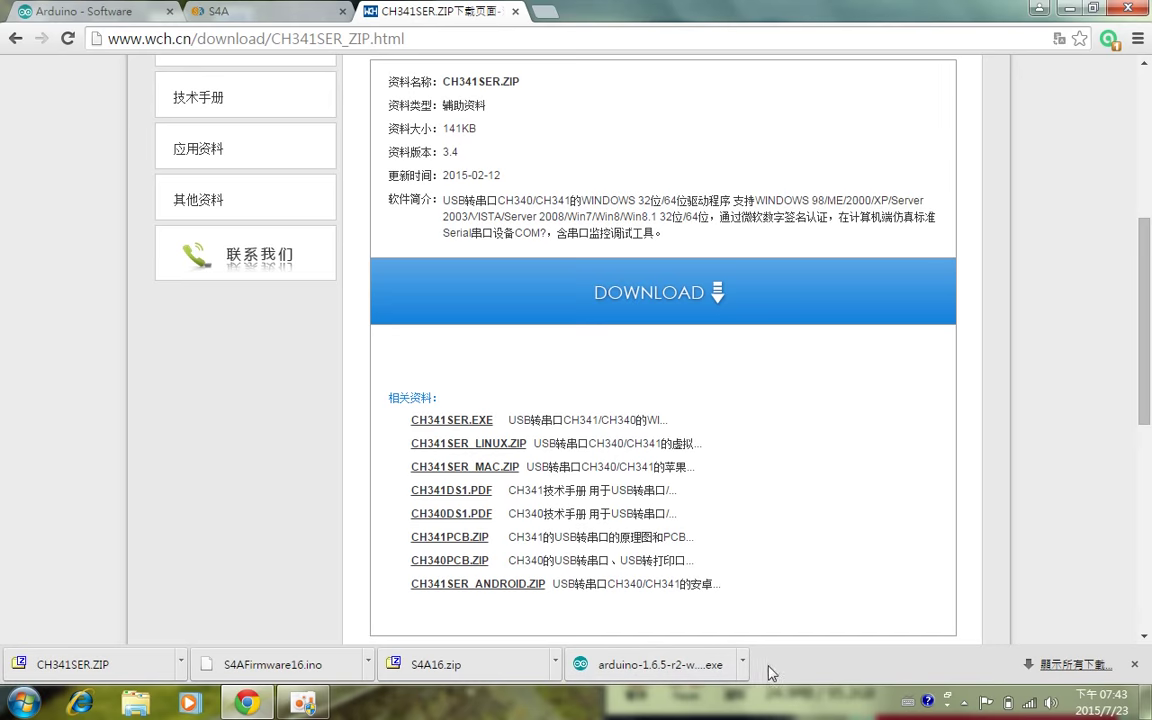
- Minimize the browser and open the 下載 folder in Windows Explorer
click(1068, 10)
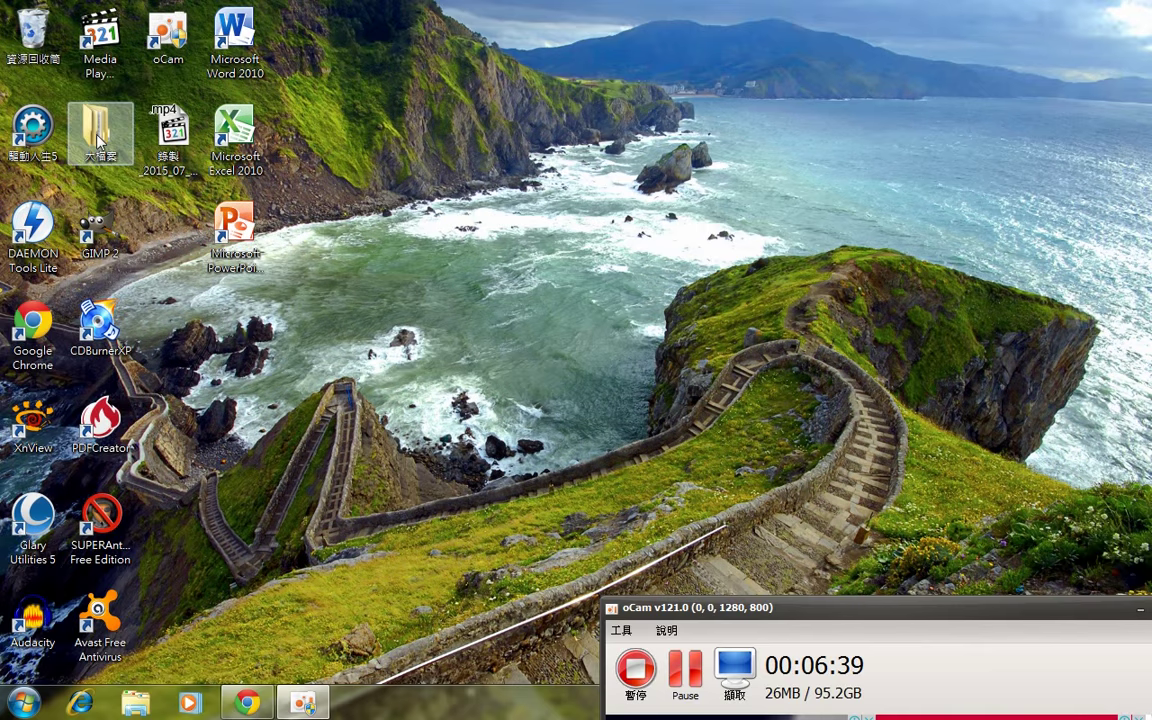
click(135, 703)
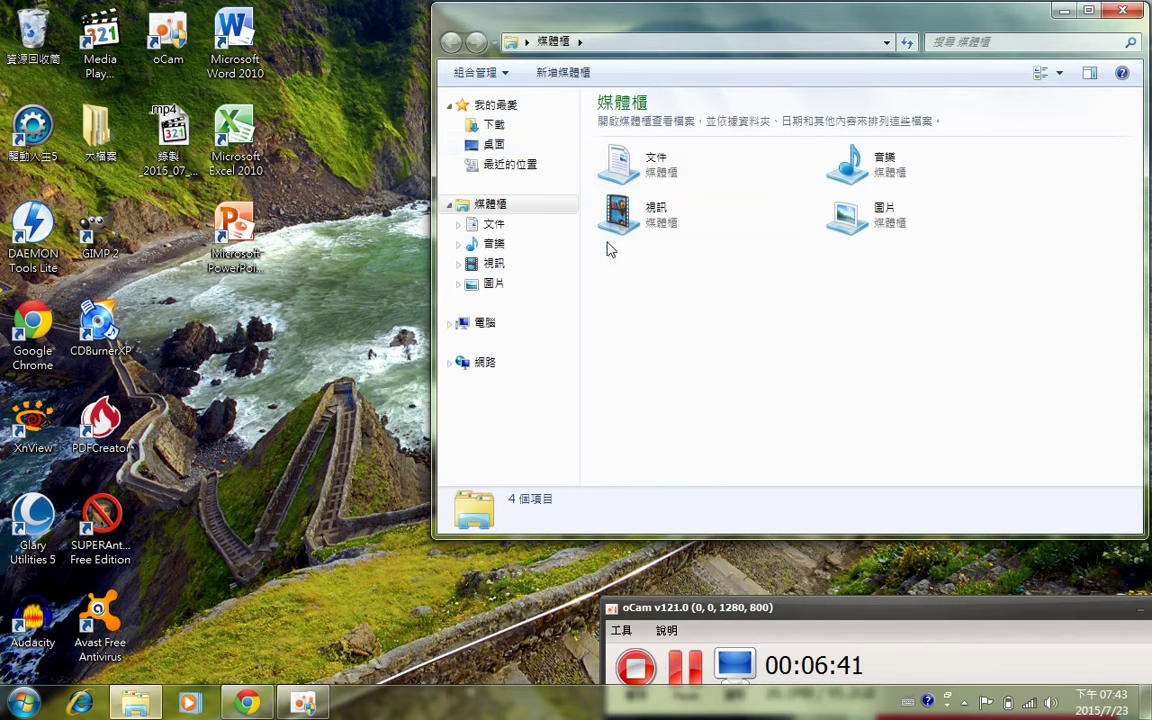
click(497, 127)
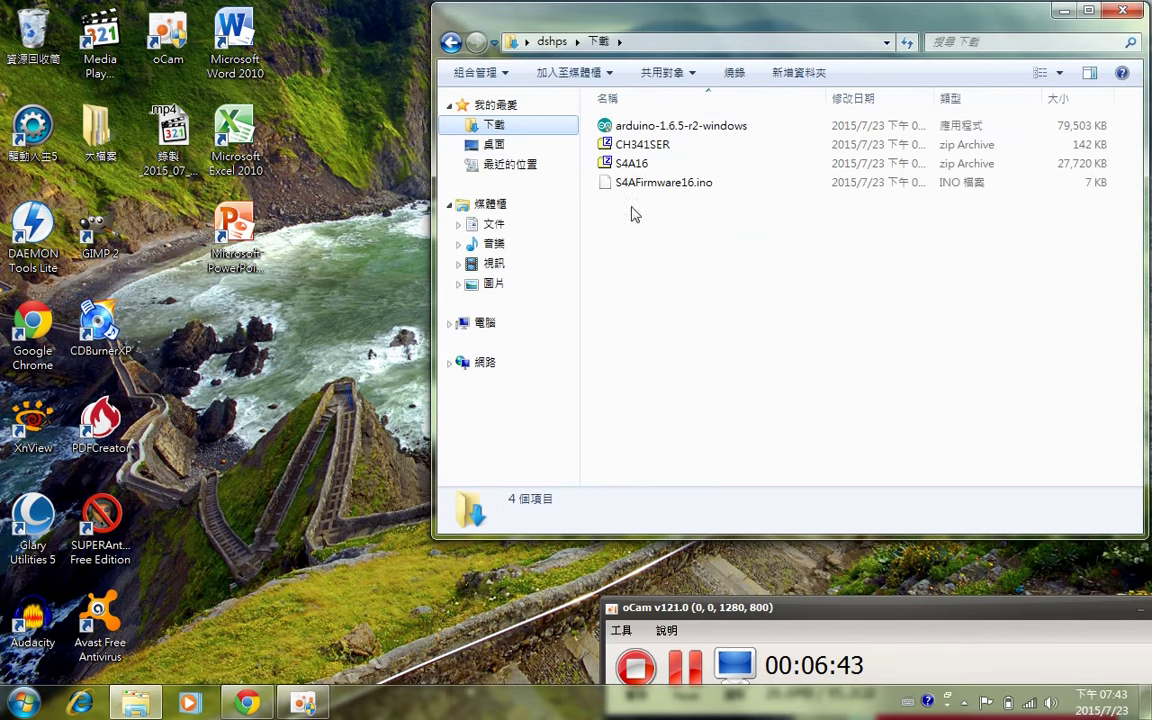
- Run arduino-1.6.5-r2-windows, accept the license and start installing Arduino into C:\Program Files\Arduino, moving the setup window clear of the folder
click(647, 131)
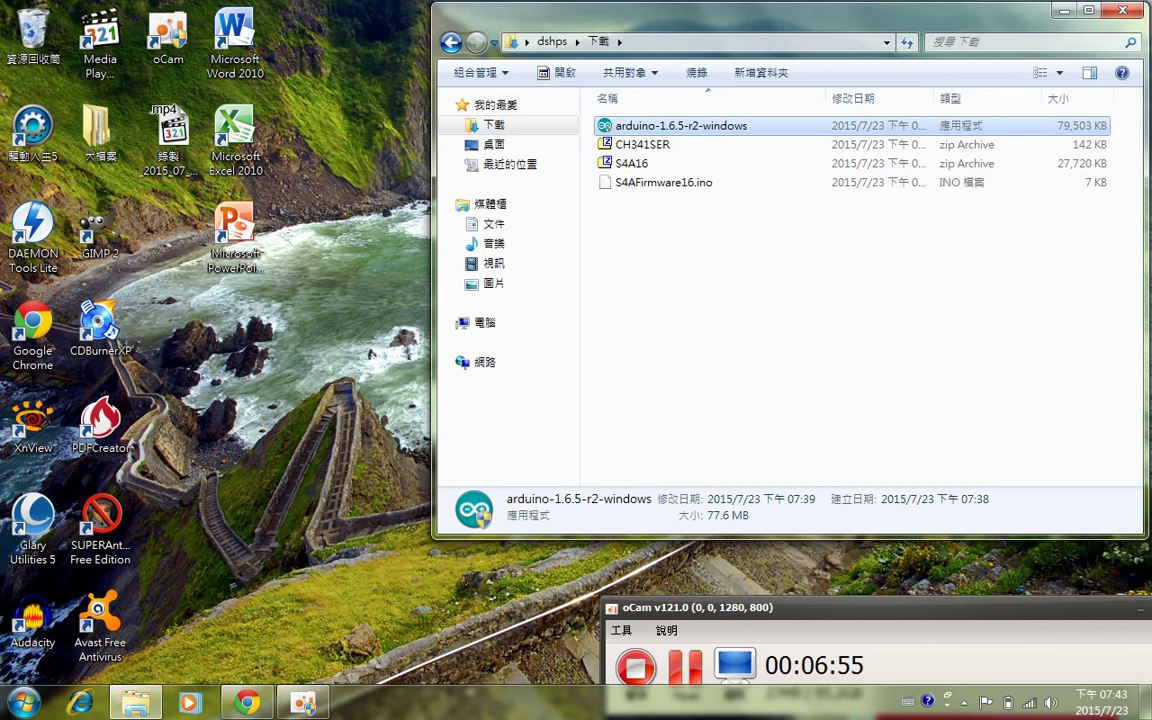
double_click(647, 131)
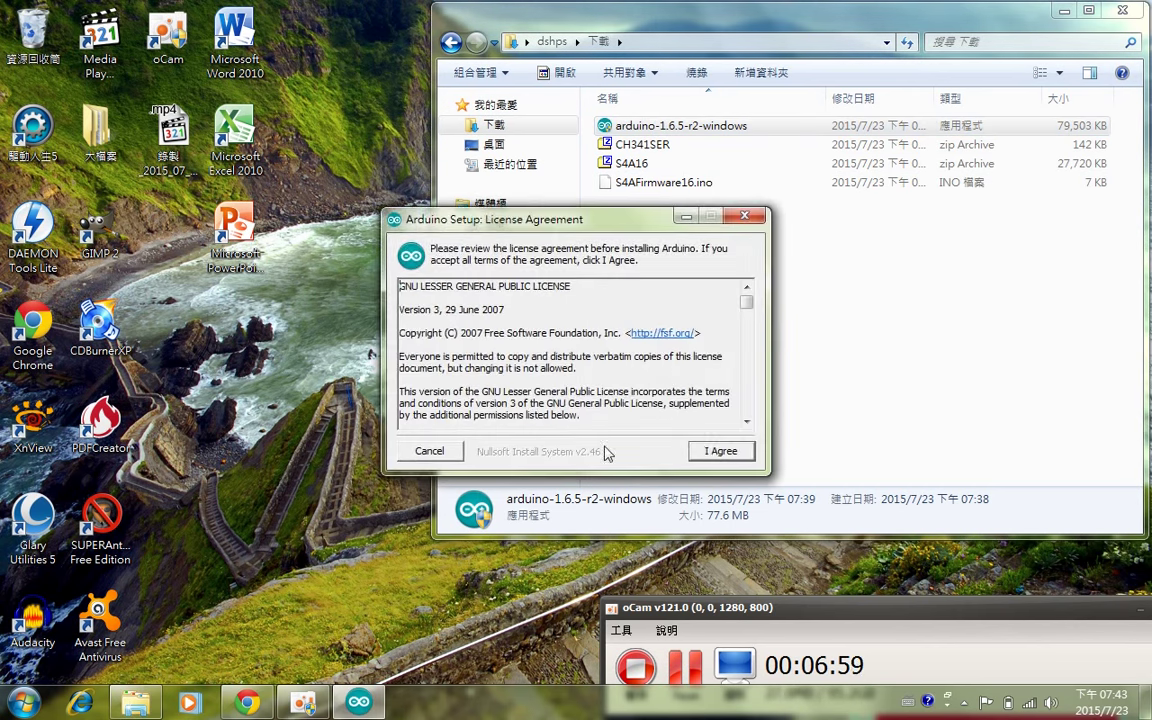
click(716, 453)
click(730, 456)
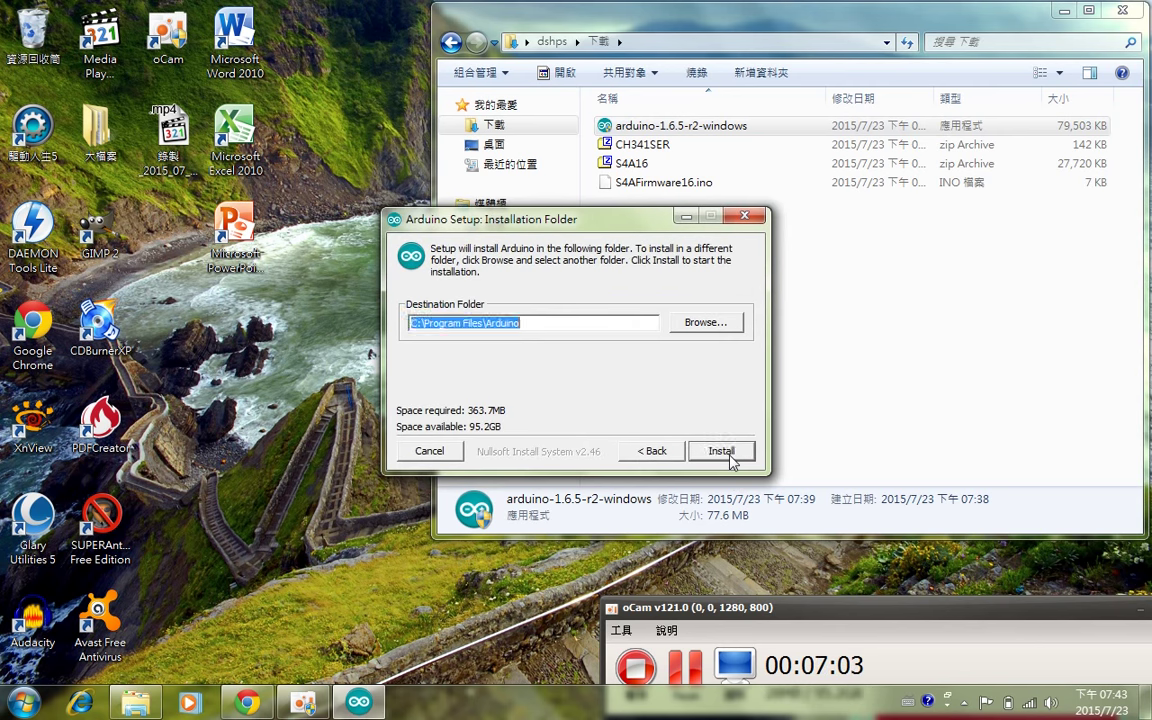
click(728, 452)
drag(645, 236, 275, 27)
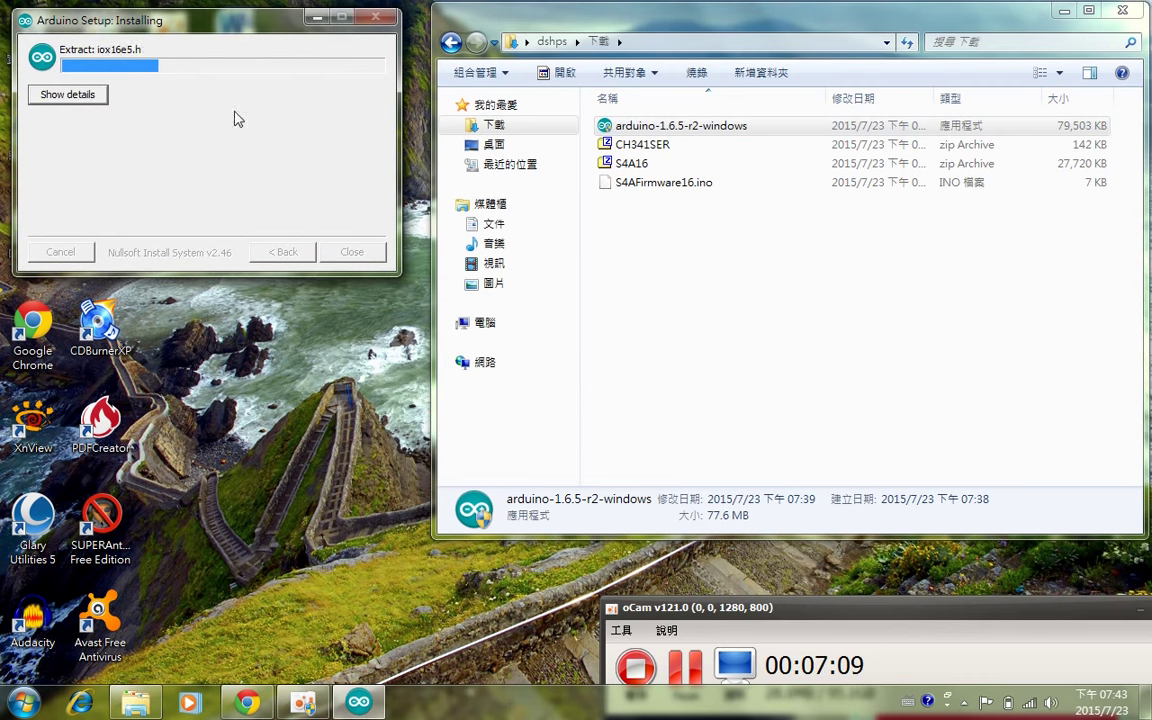
- Extract the CH341SER and S4A16 zip archives with 7-Zip, each into a folder of its own name
right_click(638, 150)
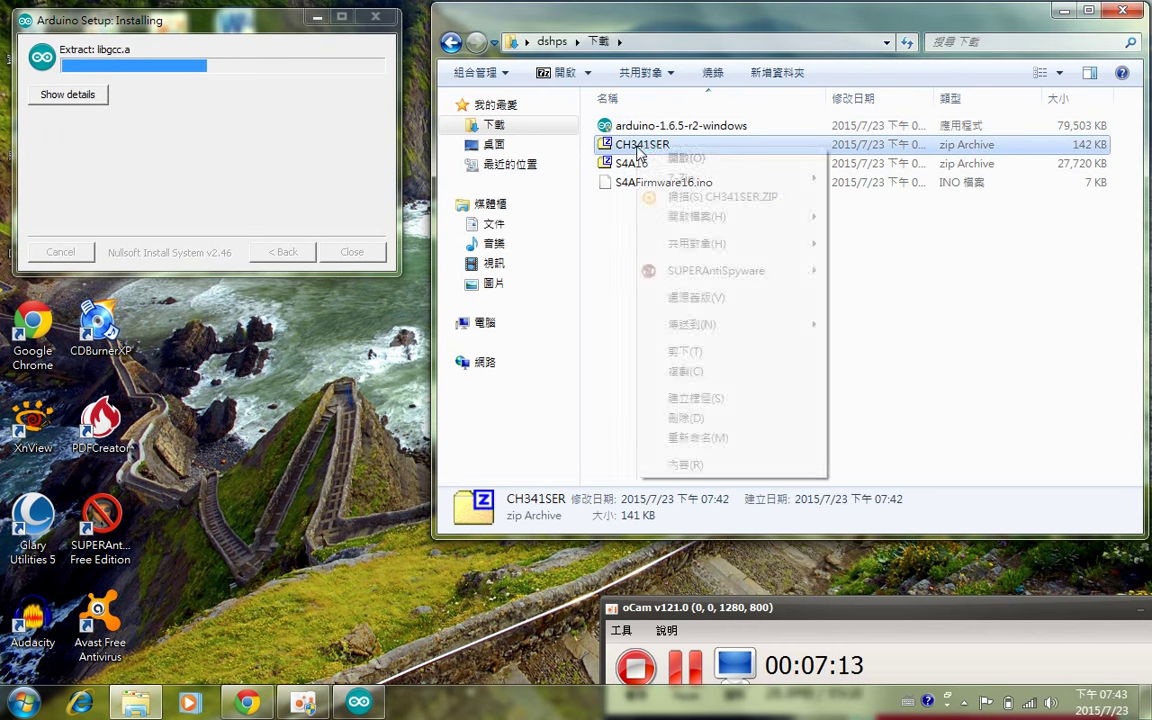
mouse_move(688, 180)
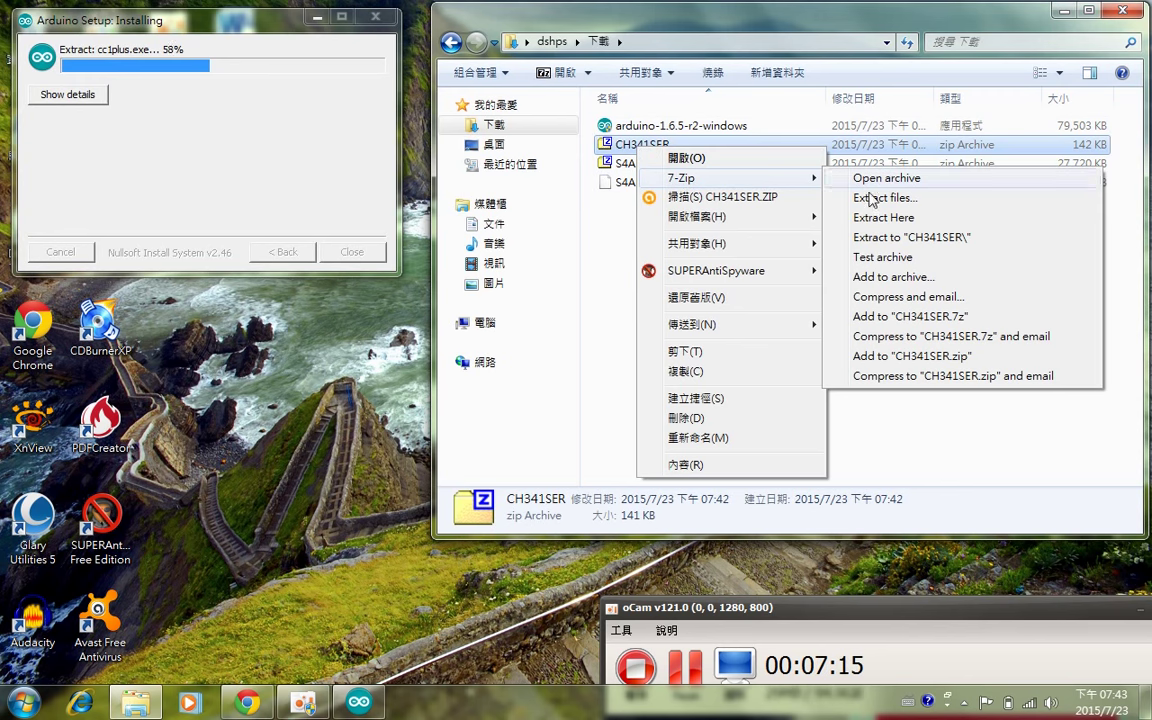
click(924, 242)
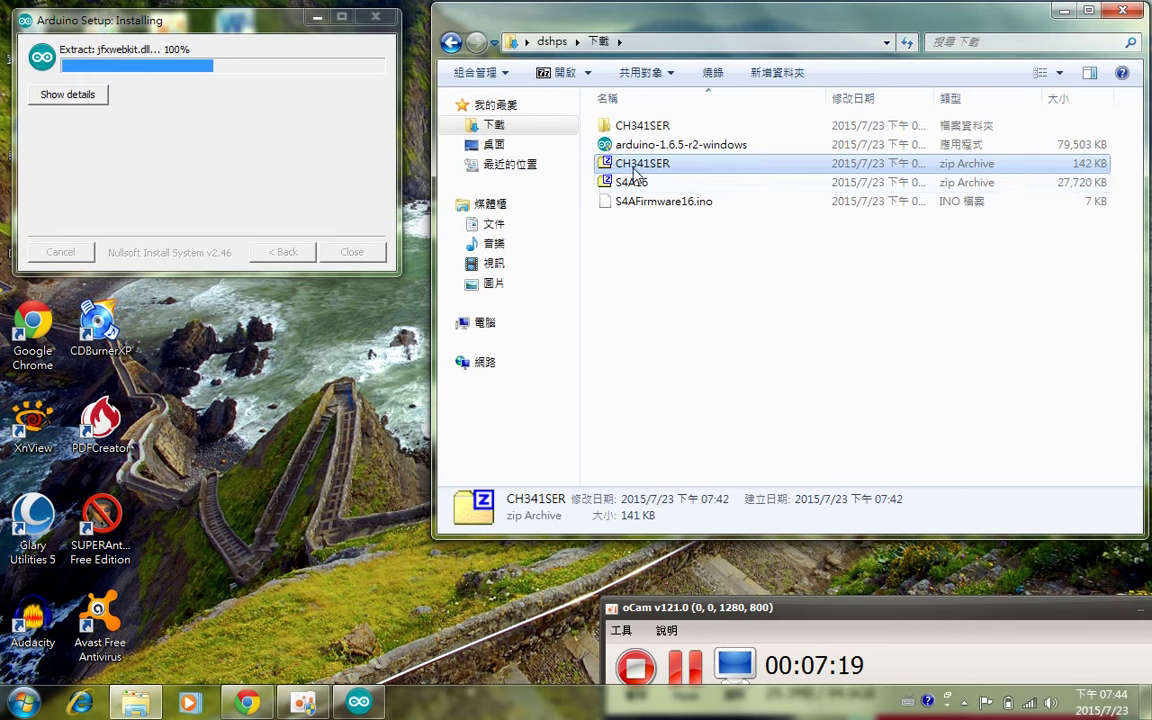
click(630, 184)
right_click(629, 182)
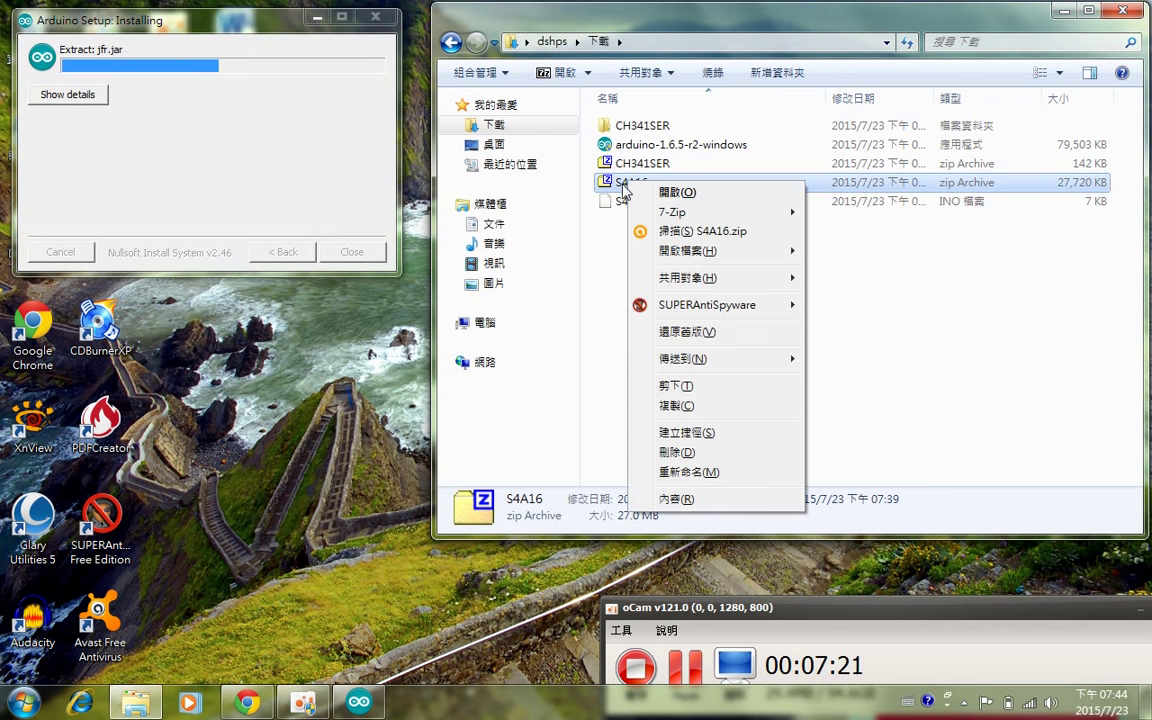
mouse_move(700, 212)
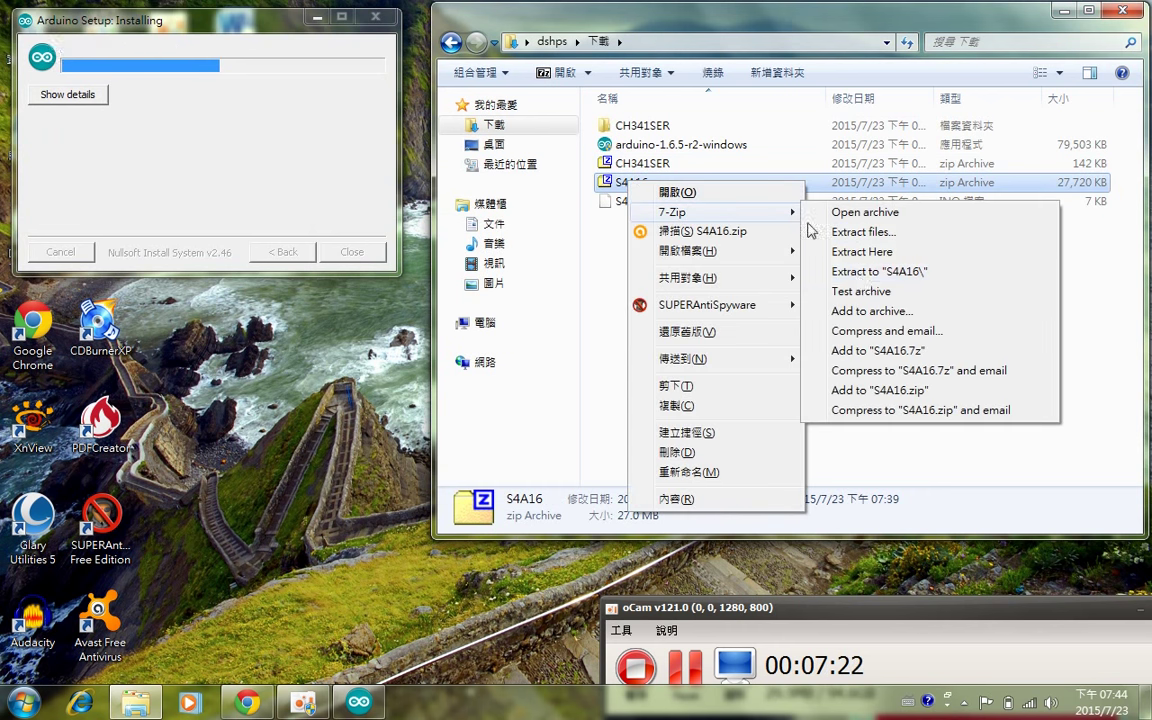
click(864, 272)
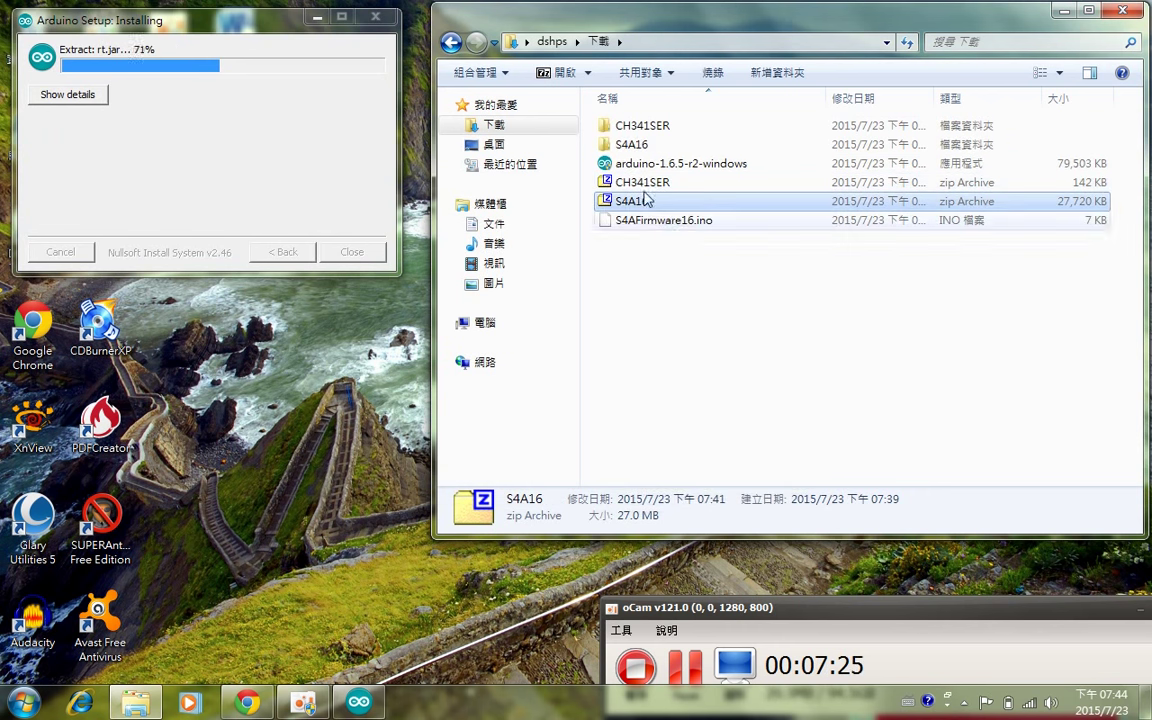
- Delete the CH341SER and S4A16 zip archives from the 下載 folder
click(628, 203)
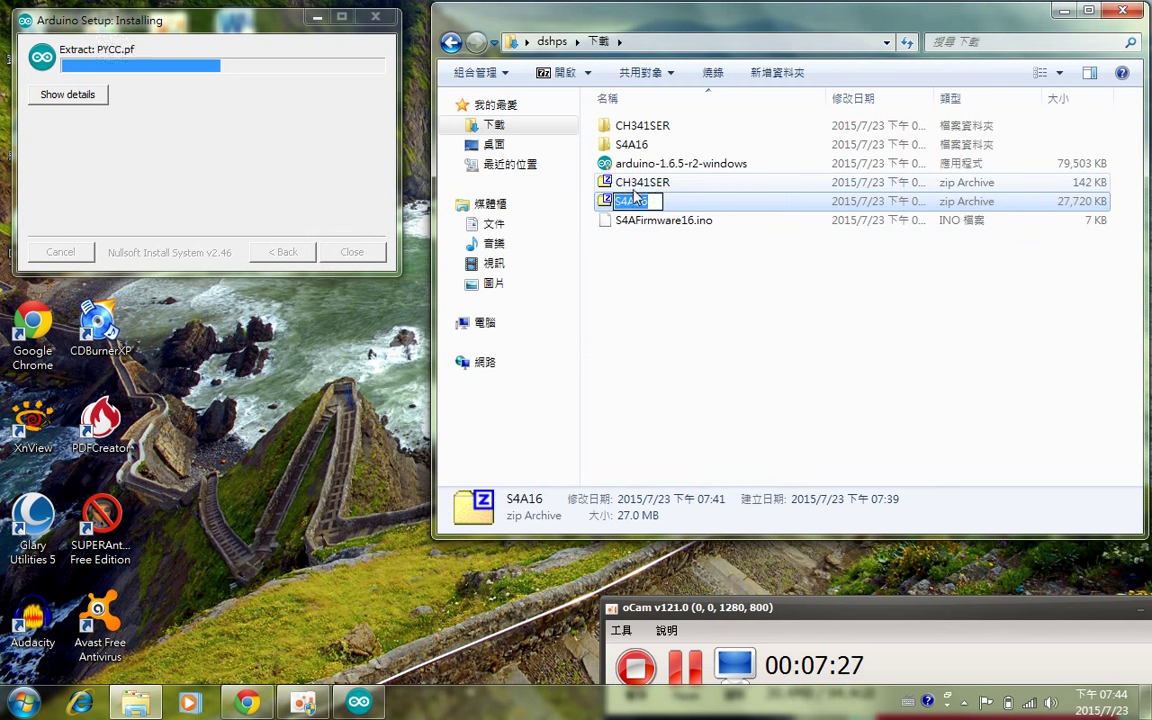
ctrl+click(636, 188)
right_click(641, 187)
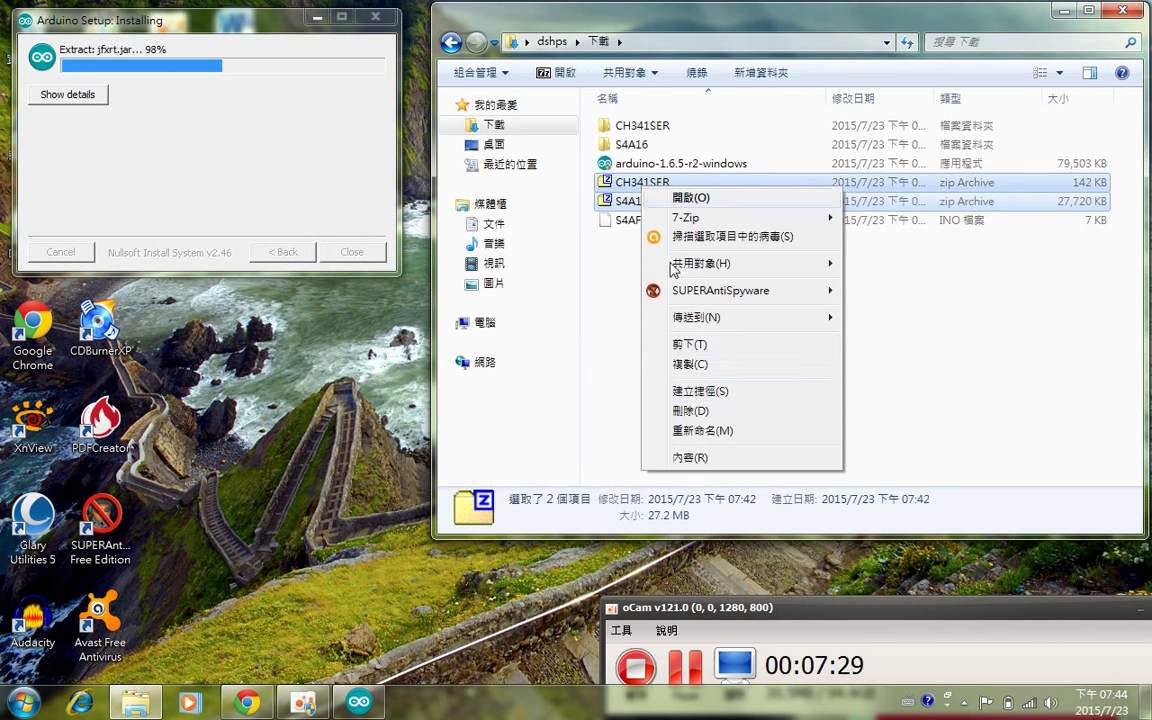
click(694, 410)
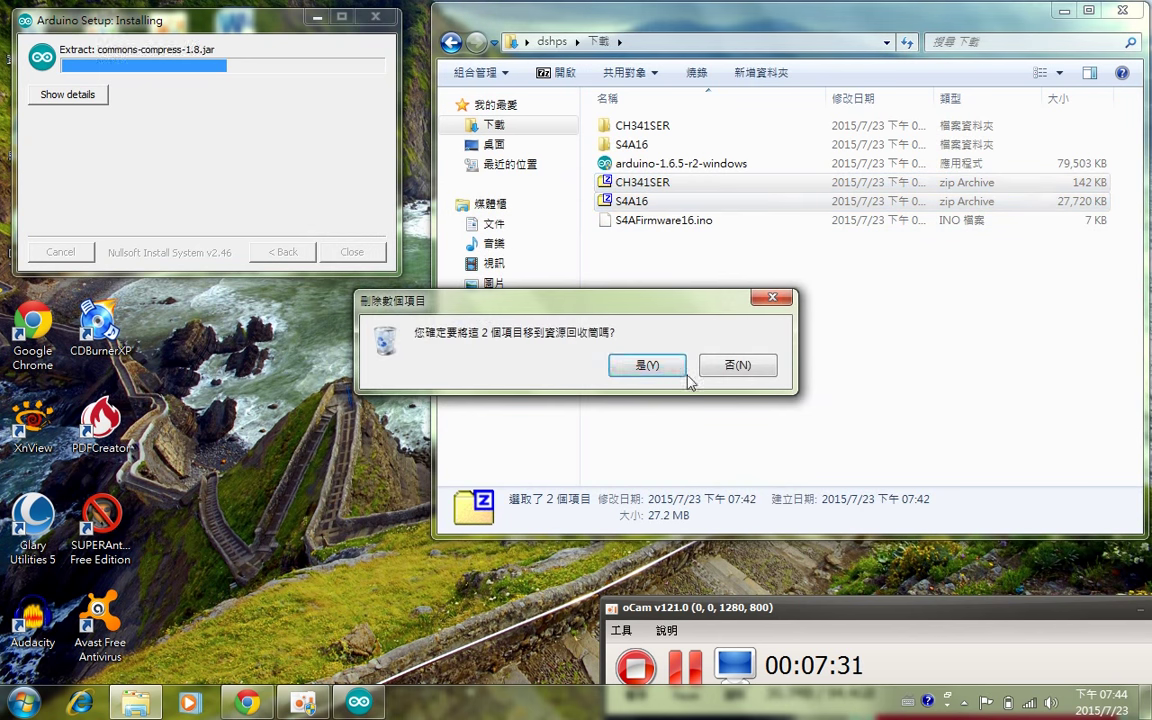
key(Return)
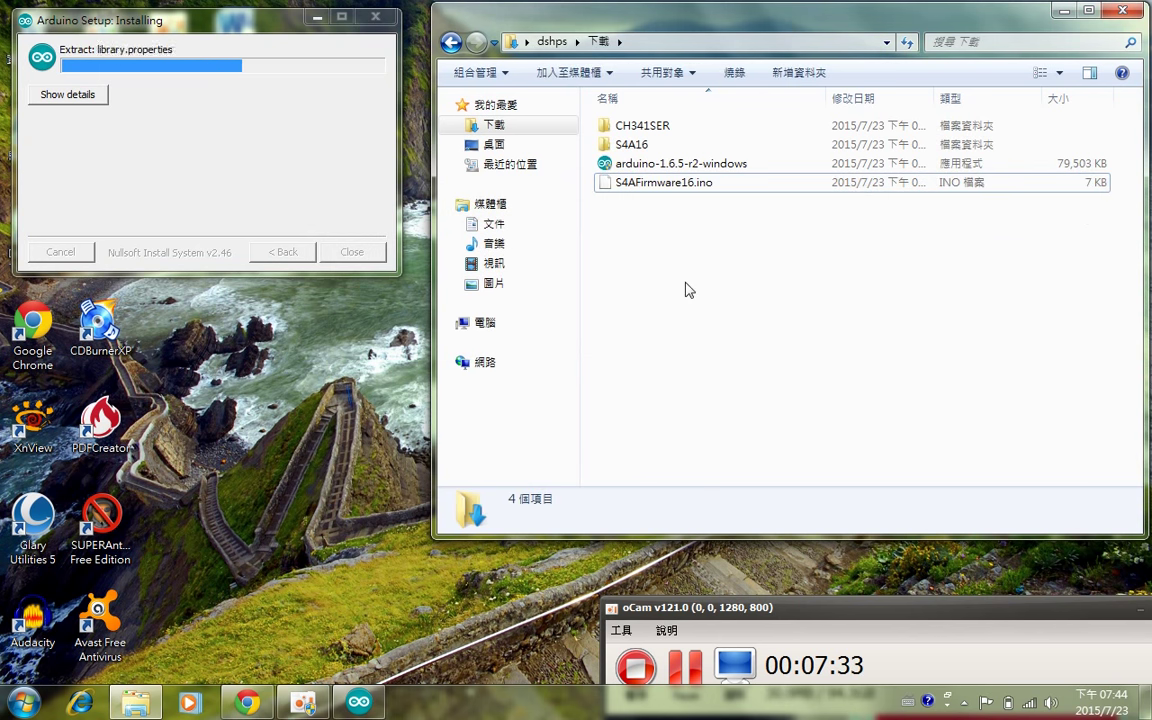
- Look through the nested CH341SER driver folder and return to the 下載 folder
click(624, 128)
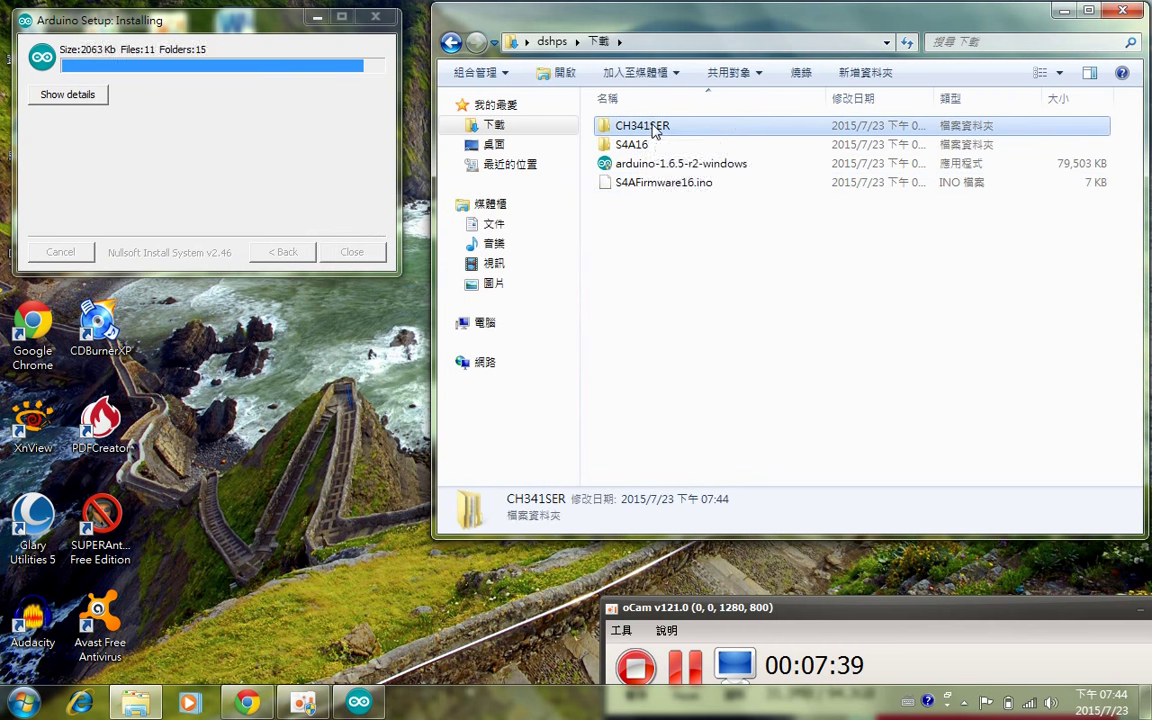
double_click(655, 128)
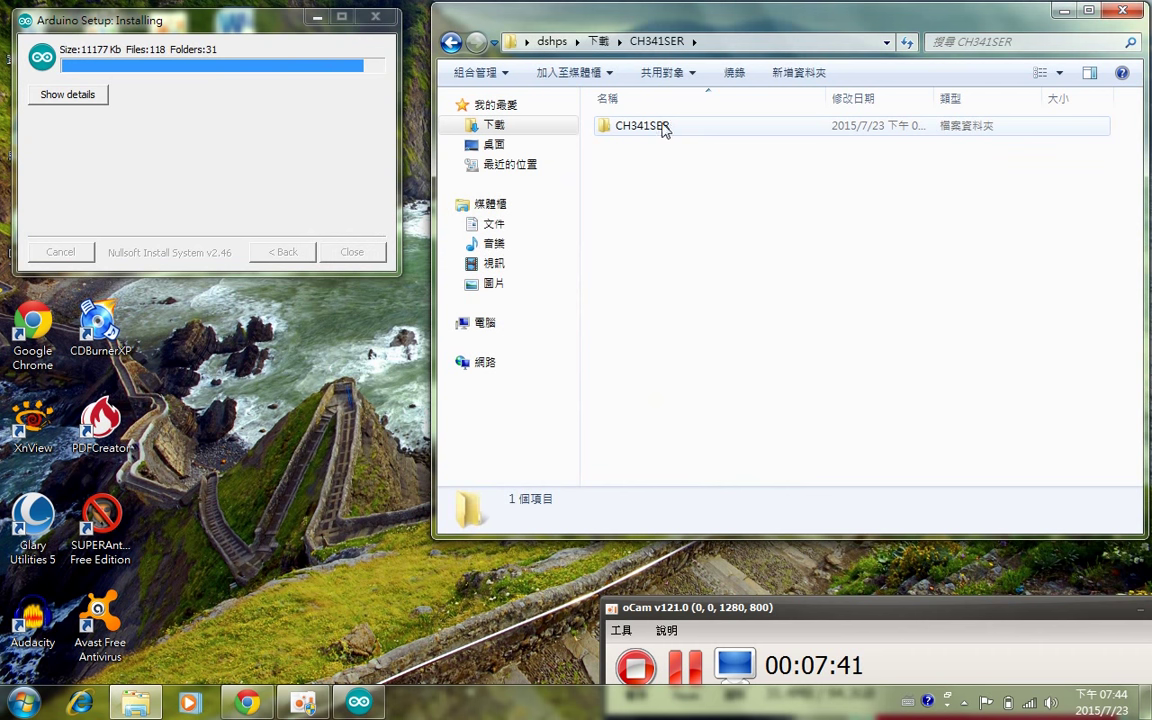
double_click(676, 127)
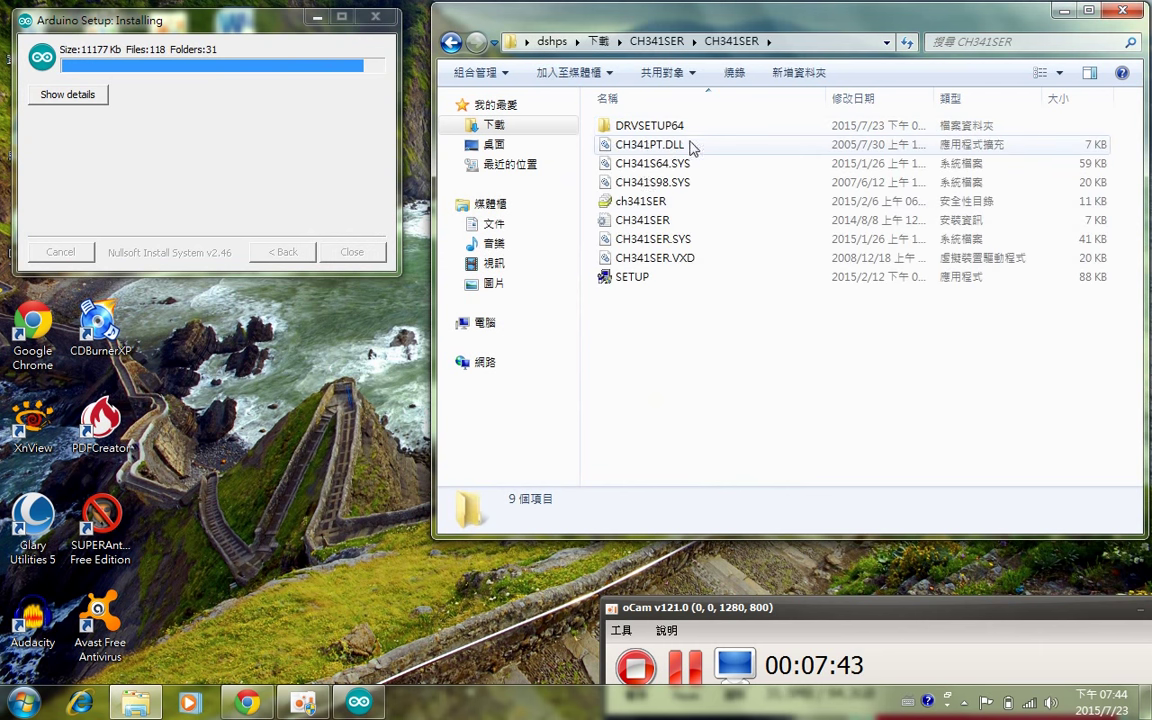
click(451, 42)
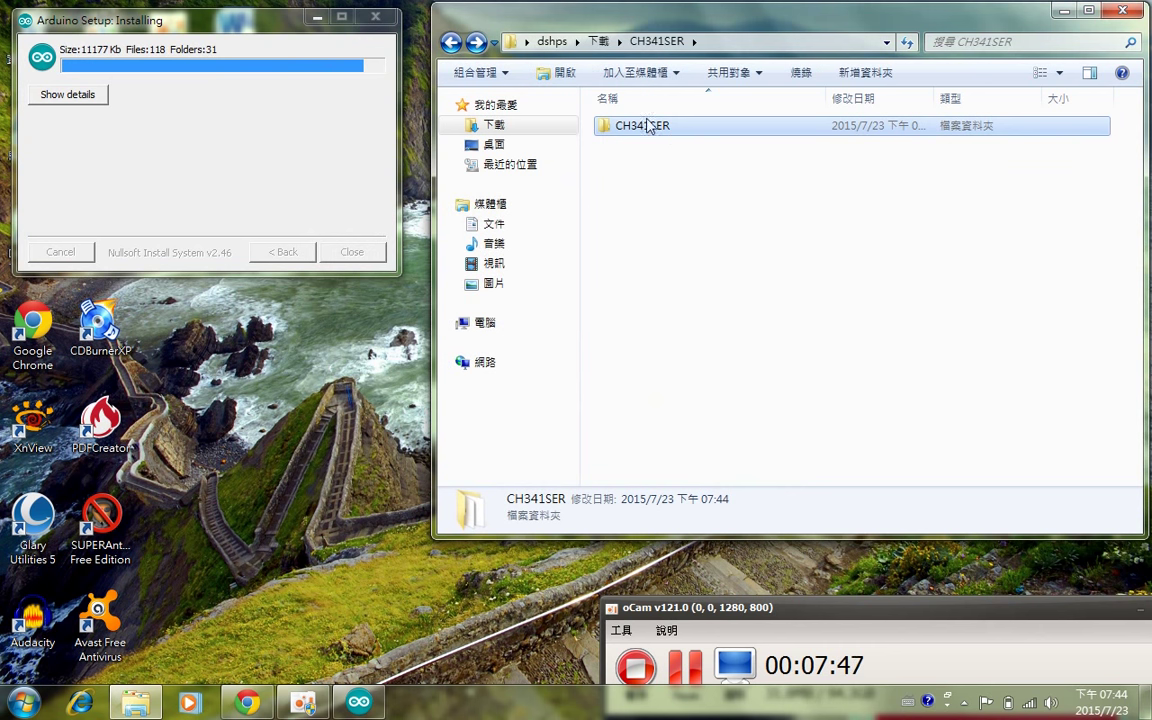
click(451, 42)
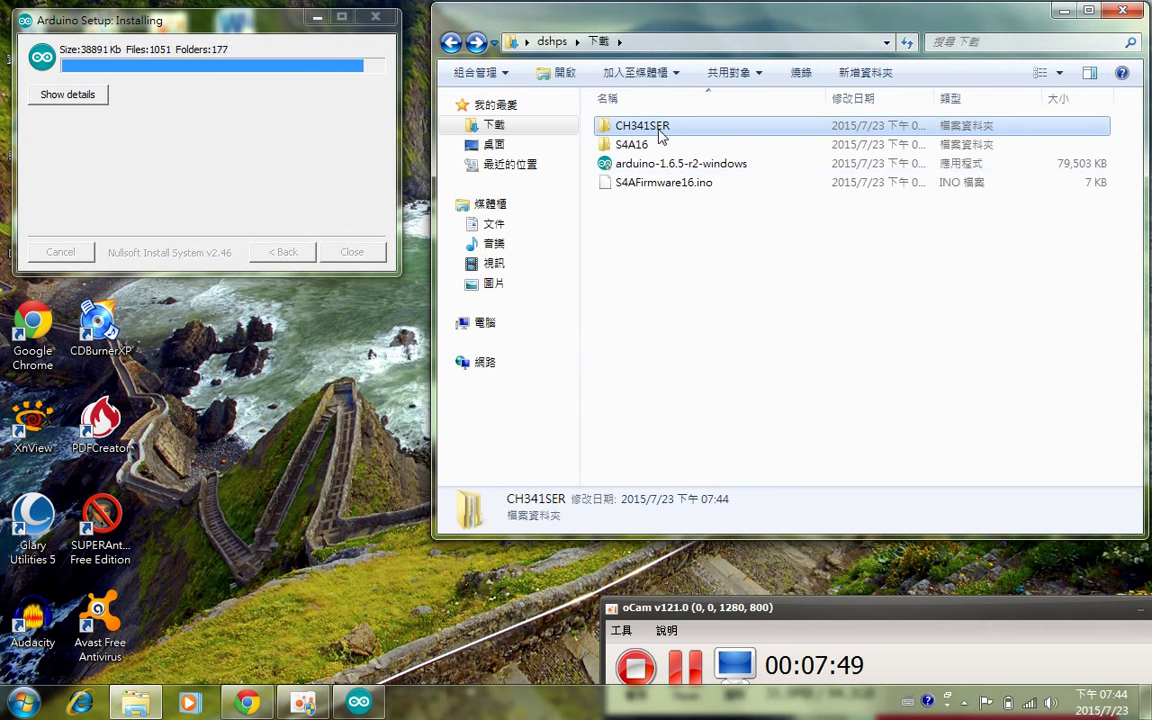
click(670, 253)
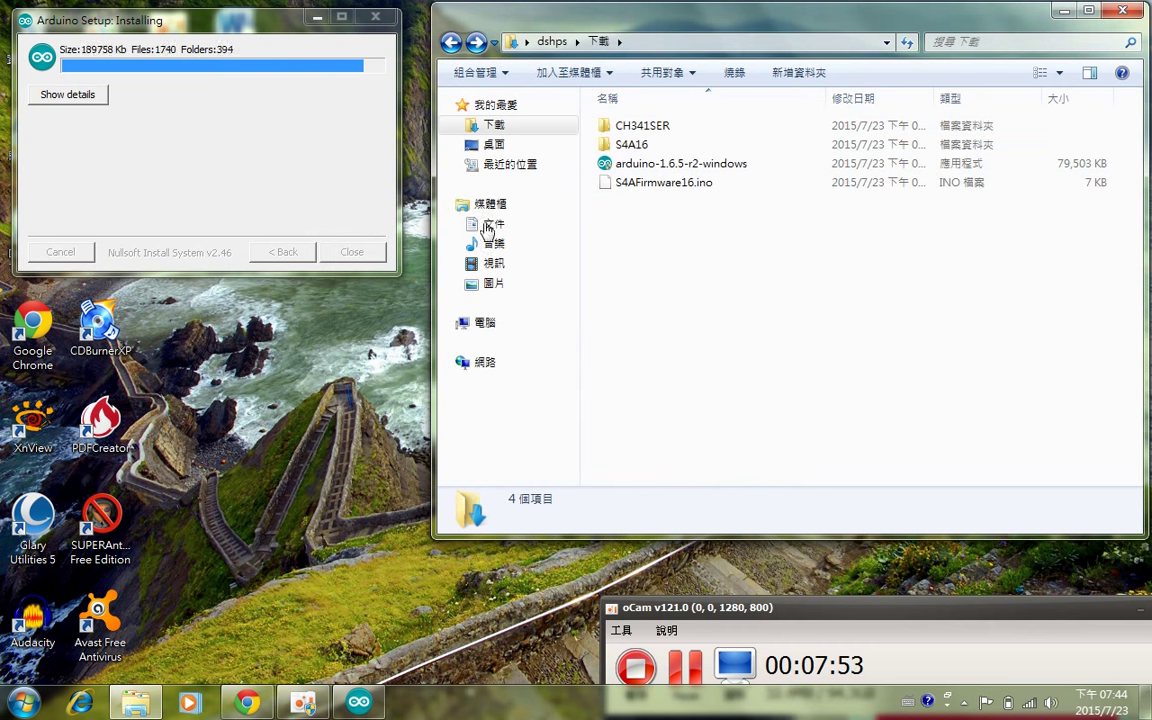
- Always trust software from Arduino srl and Arduino LLC and install both Arduino USB Driver packages
click(364, 175)
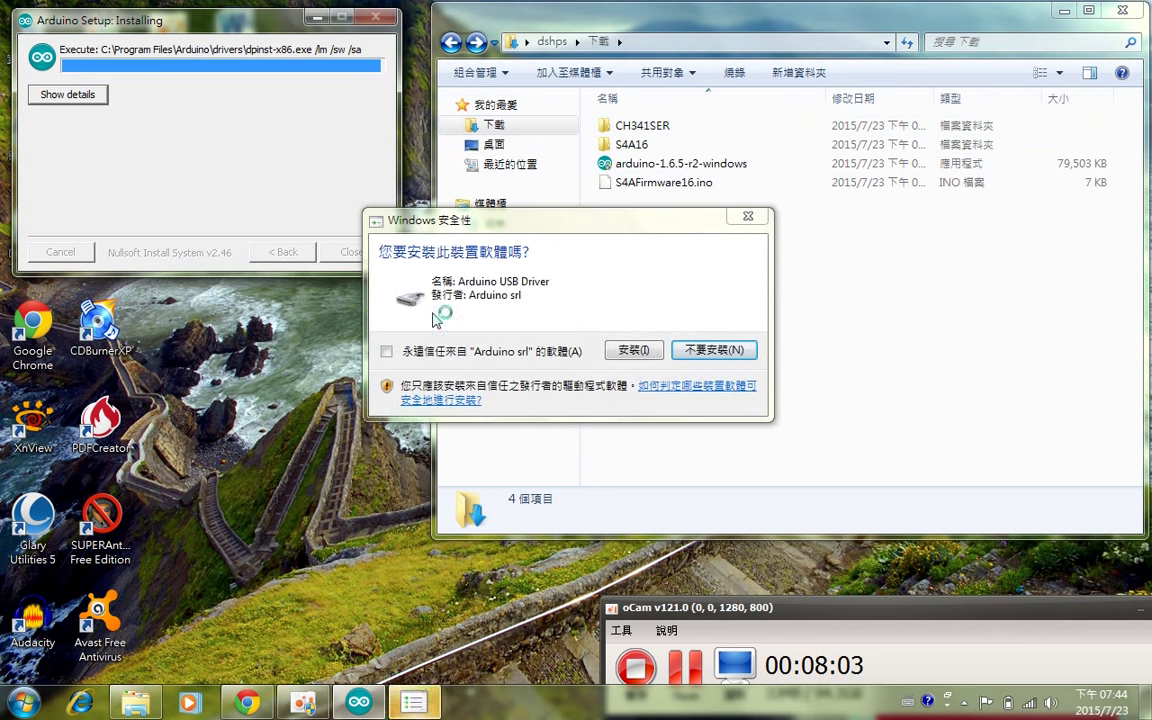
drag(405, 218, 157, 146)
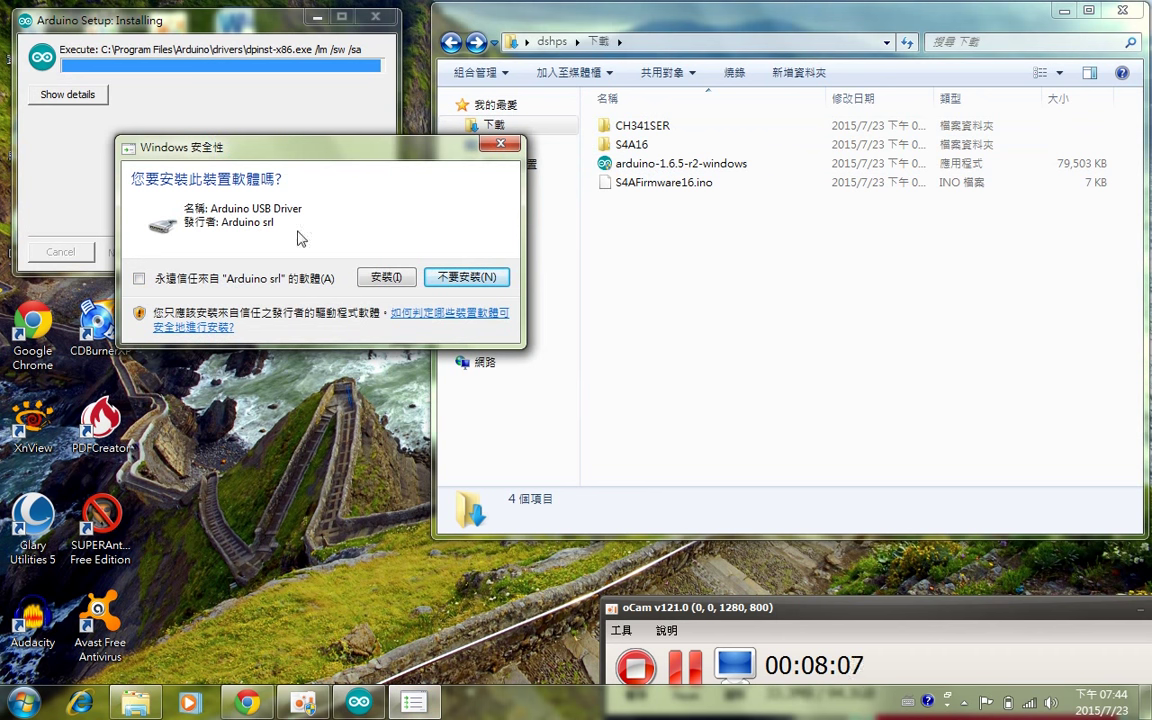
click(205, 279)
click(375, 280)
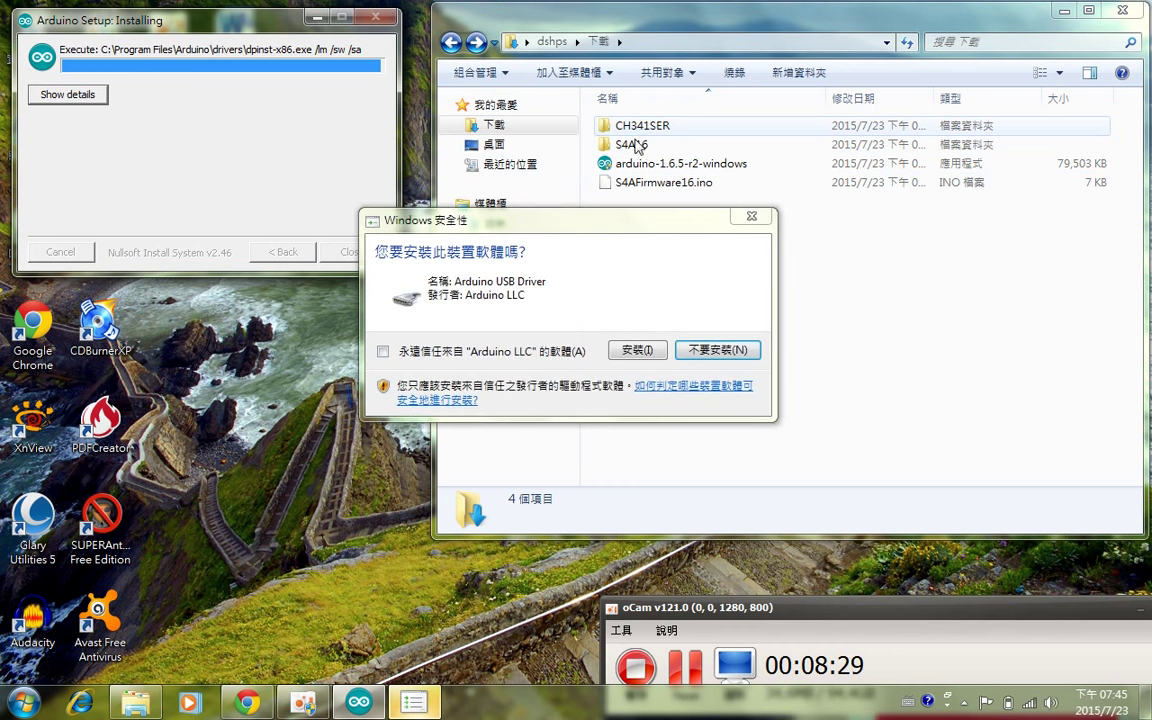
click(436, 358)
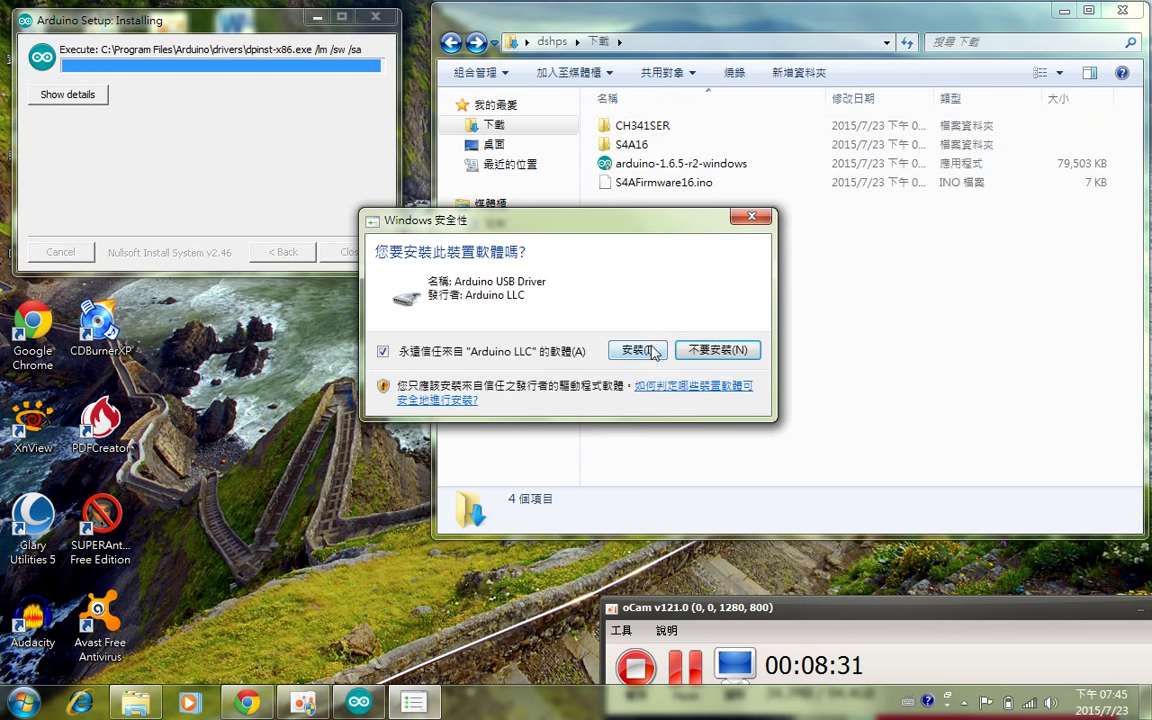
click(614, 352)
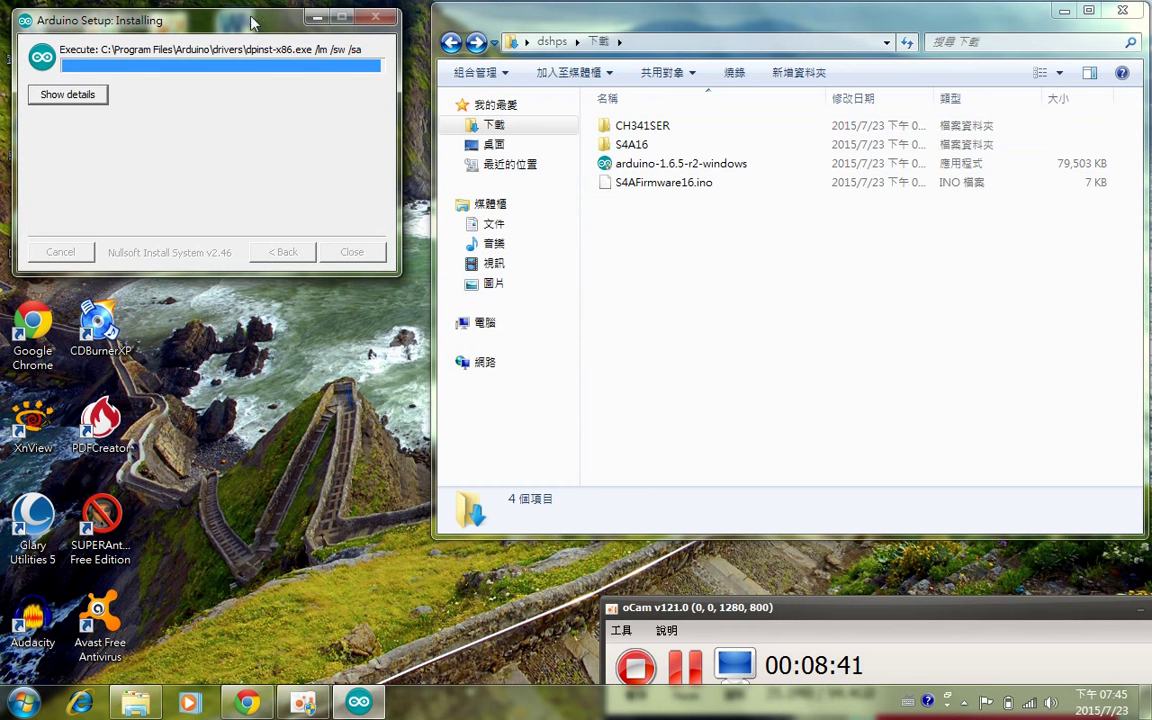
drag(252, 21, 273, 20)
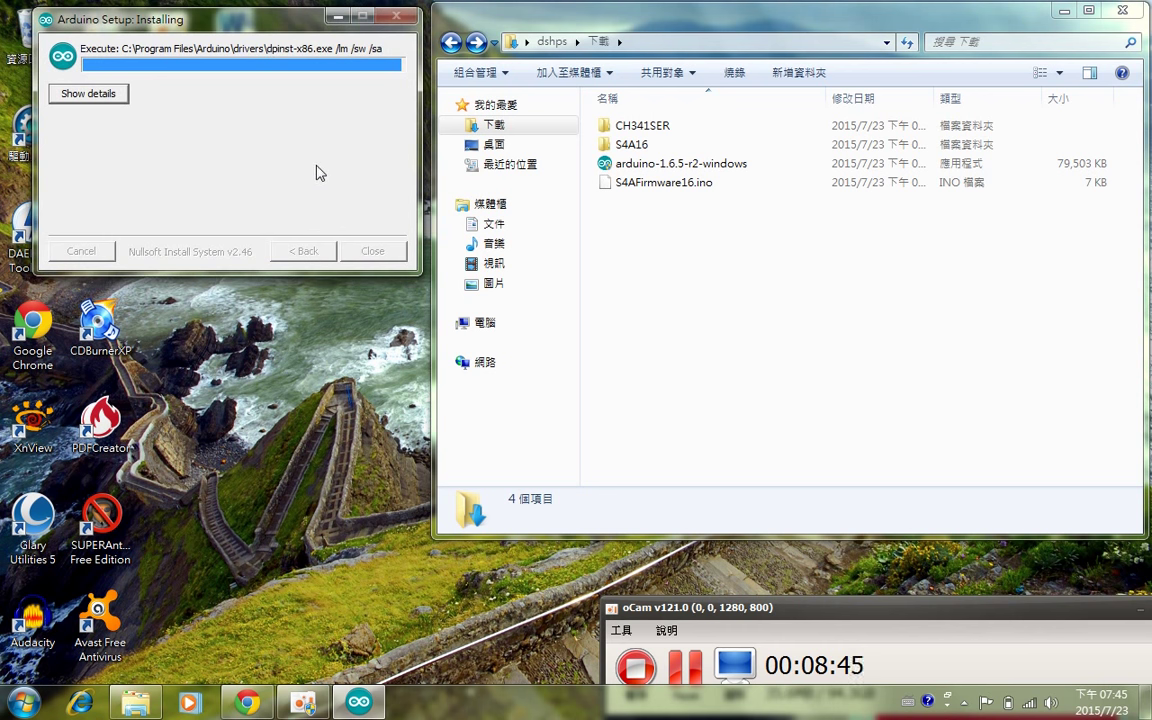
- Run SETUP from the inner CH341SER folder and install the USB-SERIAL CH340 driver using CH341SER.INF
double_click(655, 133)
double_click(638, 130)
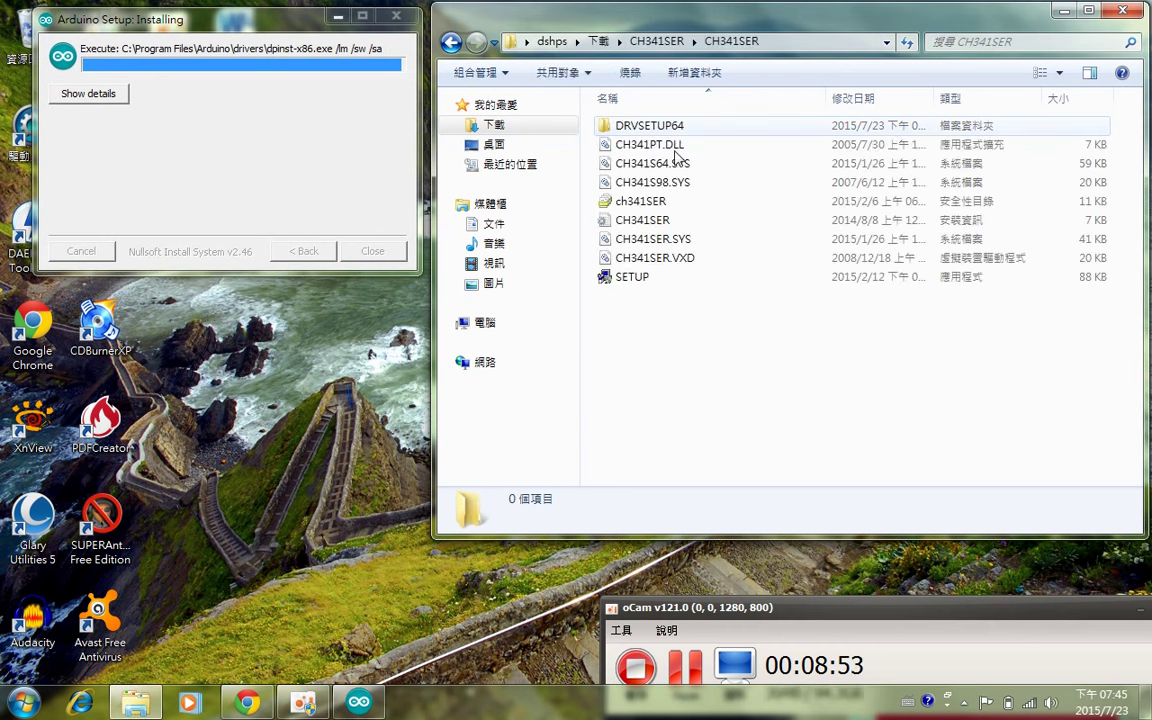
click(662, 283)
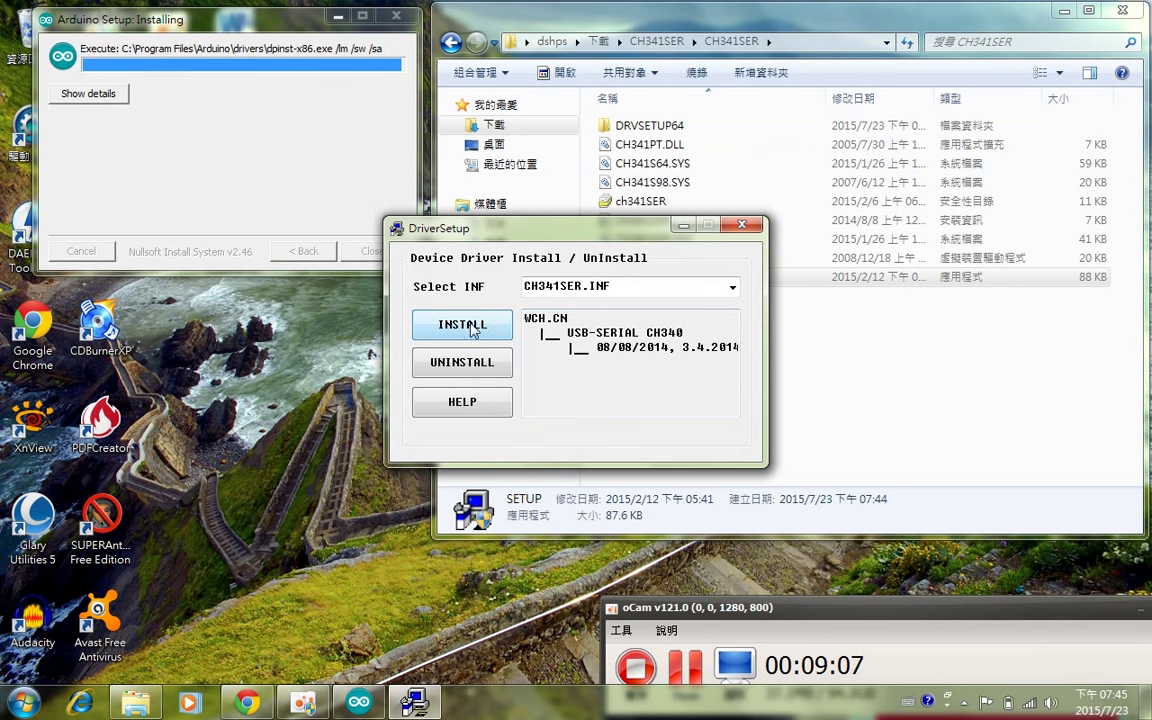
click(493, 332)
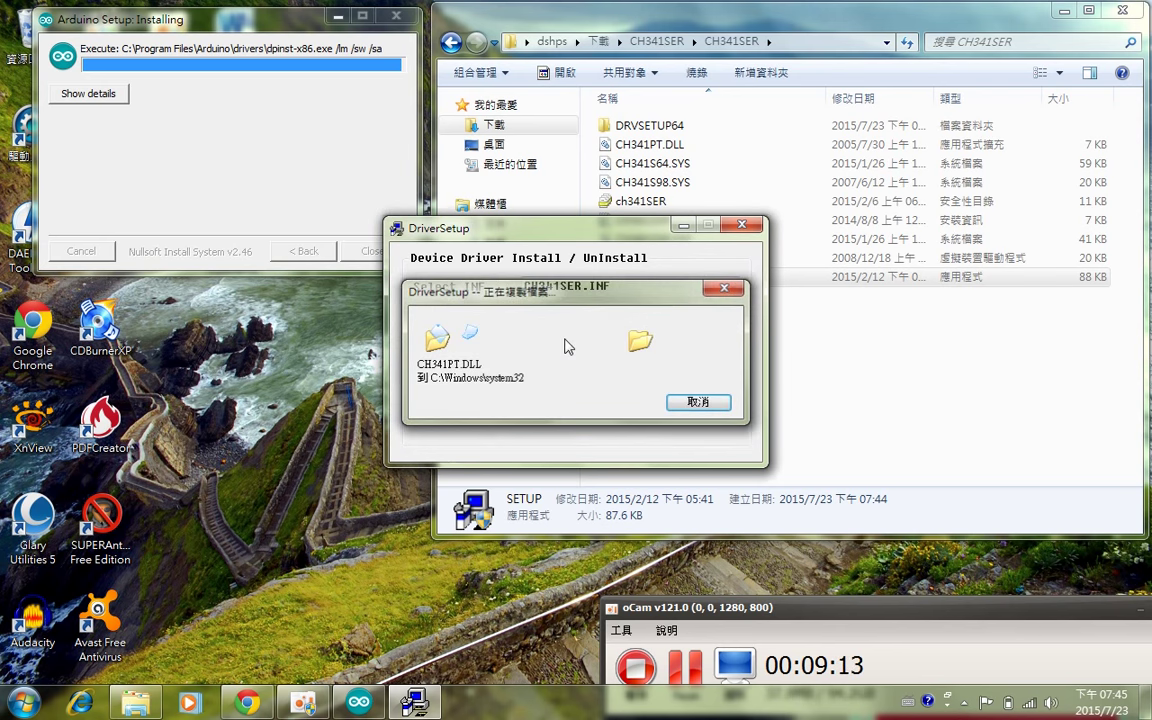
drag(603, 313, 627, 356)
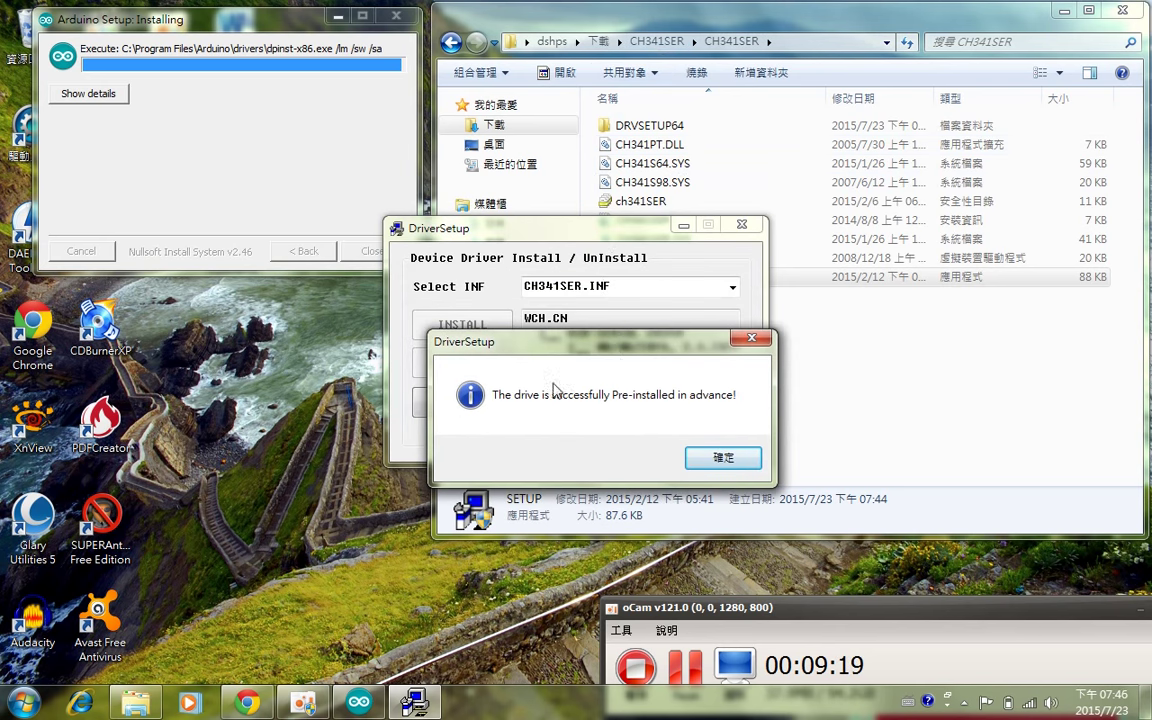
key(Return)
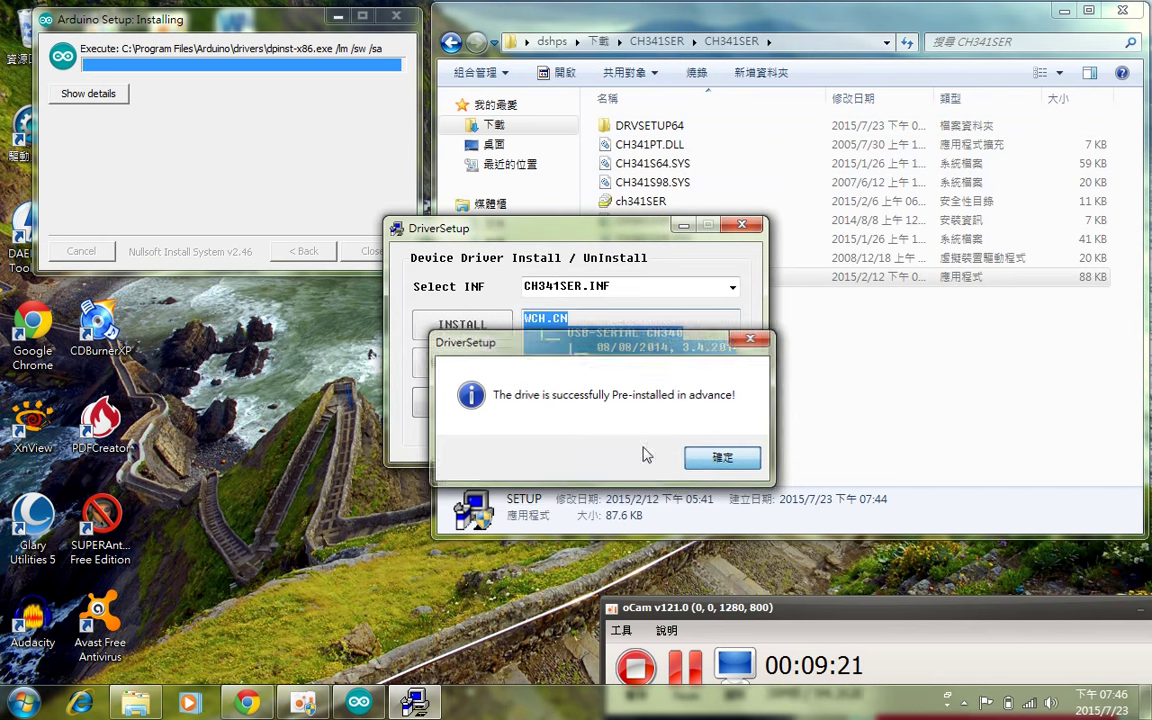
- Close DriverSetup, go back to the 下載 folder and tell the compatibility assistant the program installed correctly
click(742, 224)
click(598, 41)
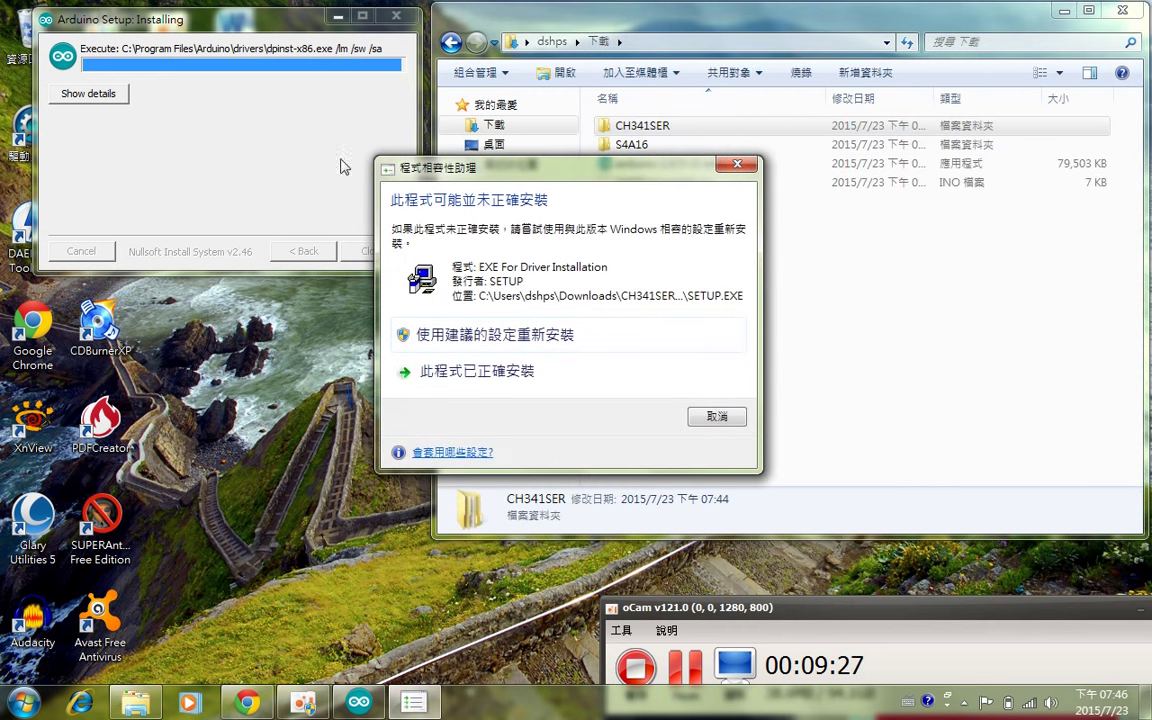
click(455, 372)
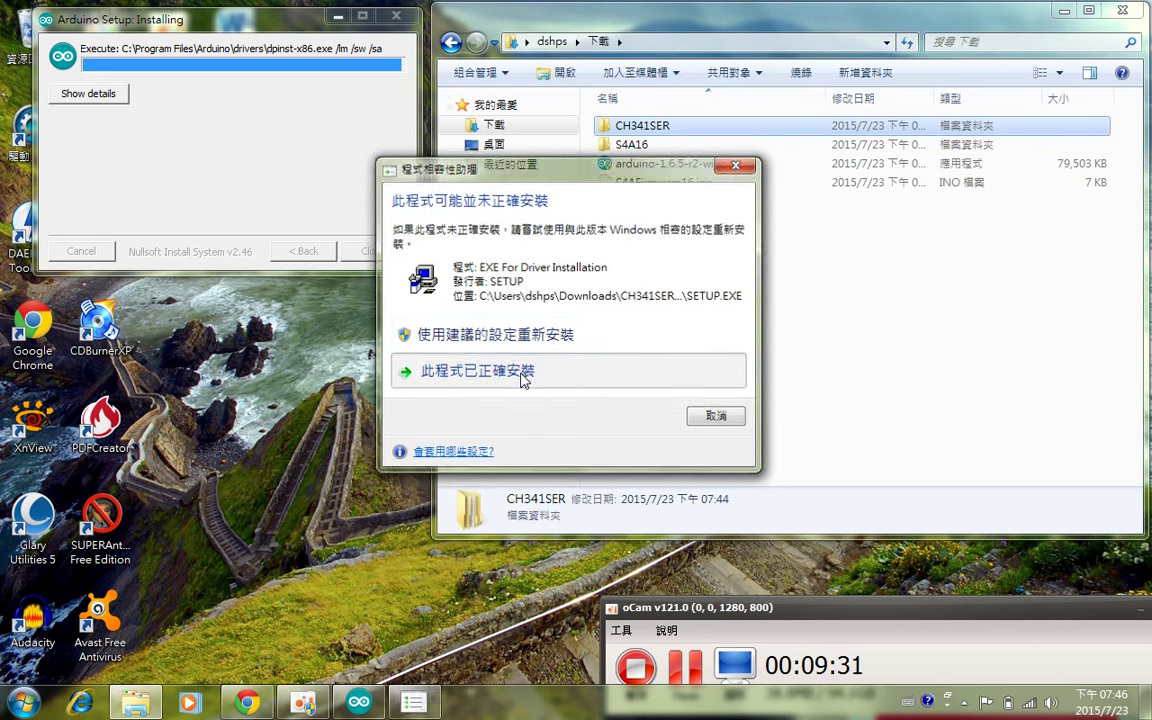
- Move the Arduino Setup window off the desktop icons and close it once installation completes
click(345, 146)
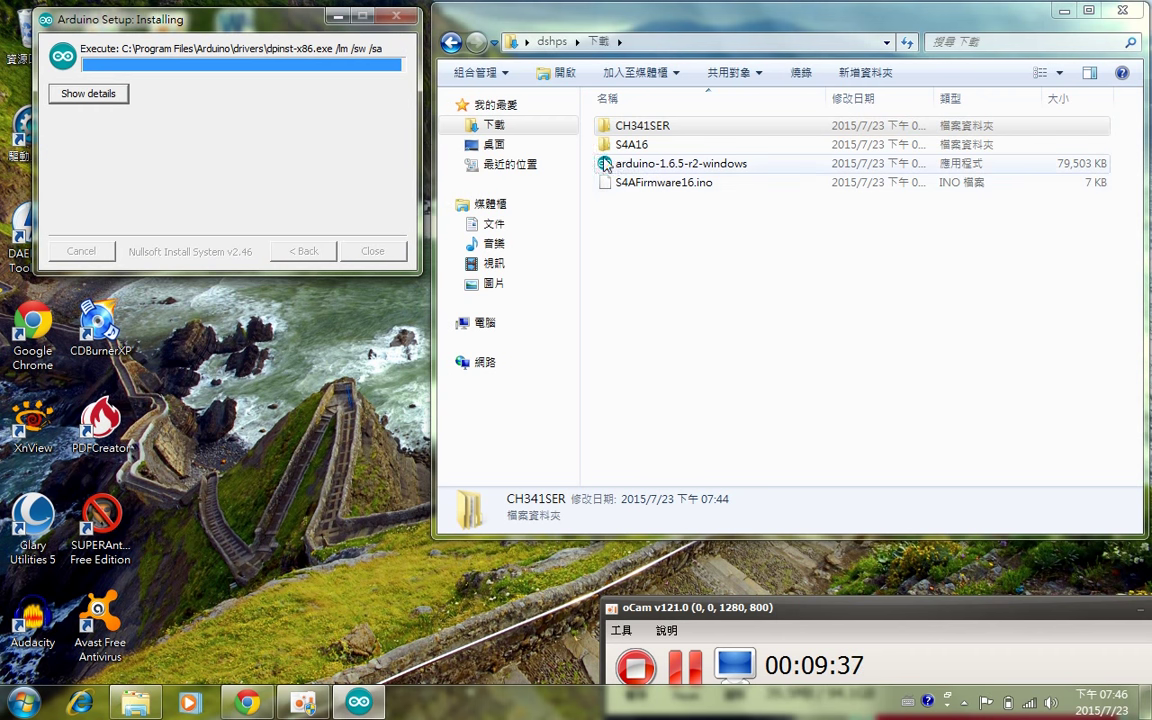
drag(301, 36, 578, 292)
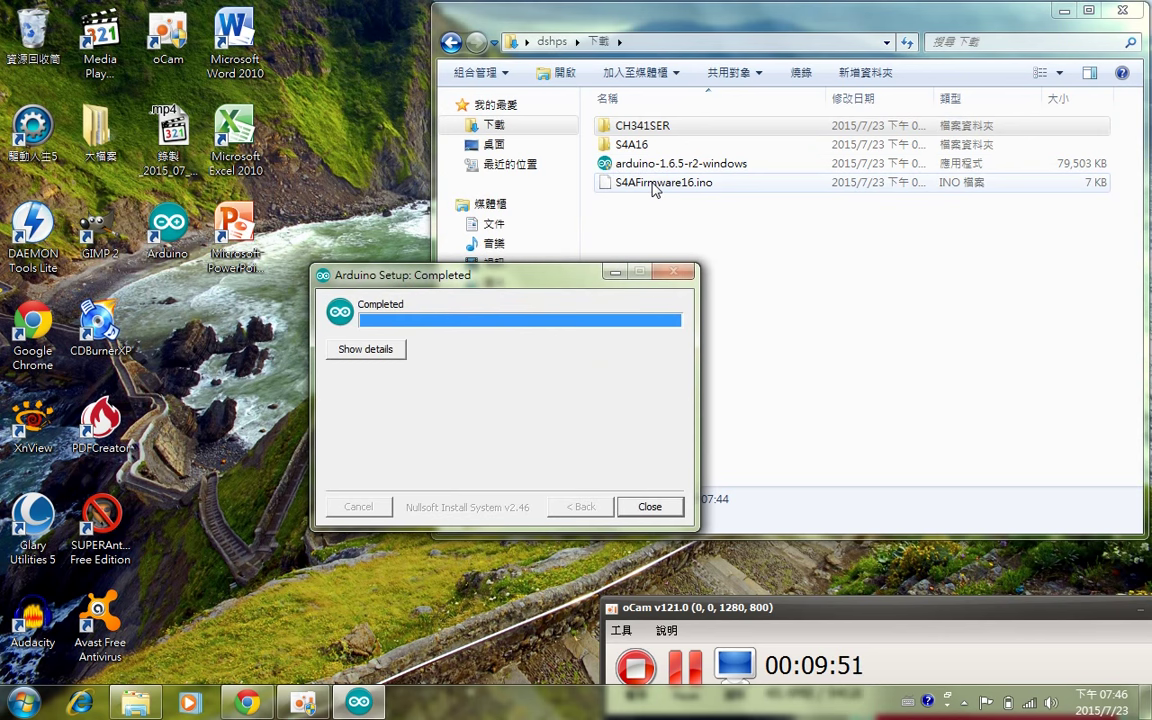
click(649, 507)
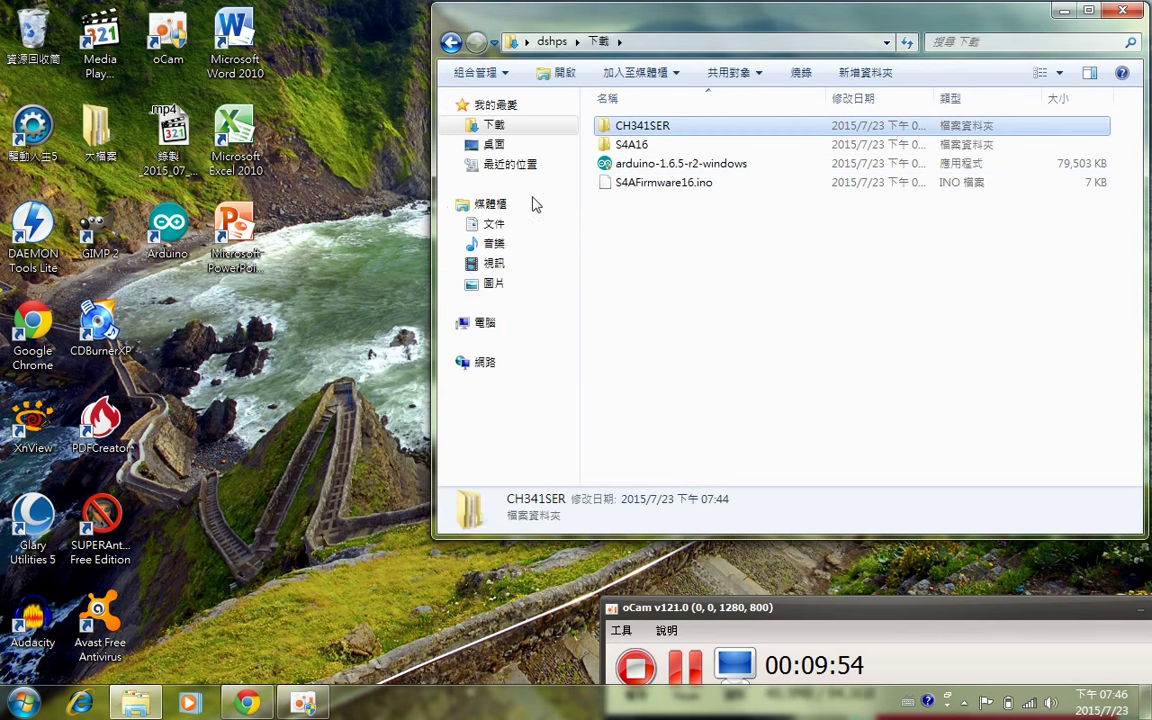
double_click(151, 220)
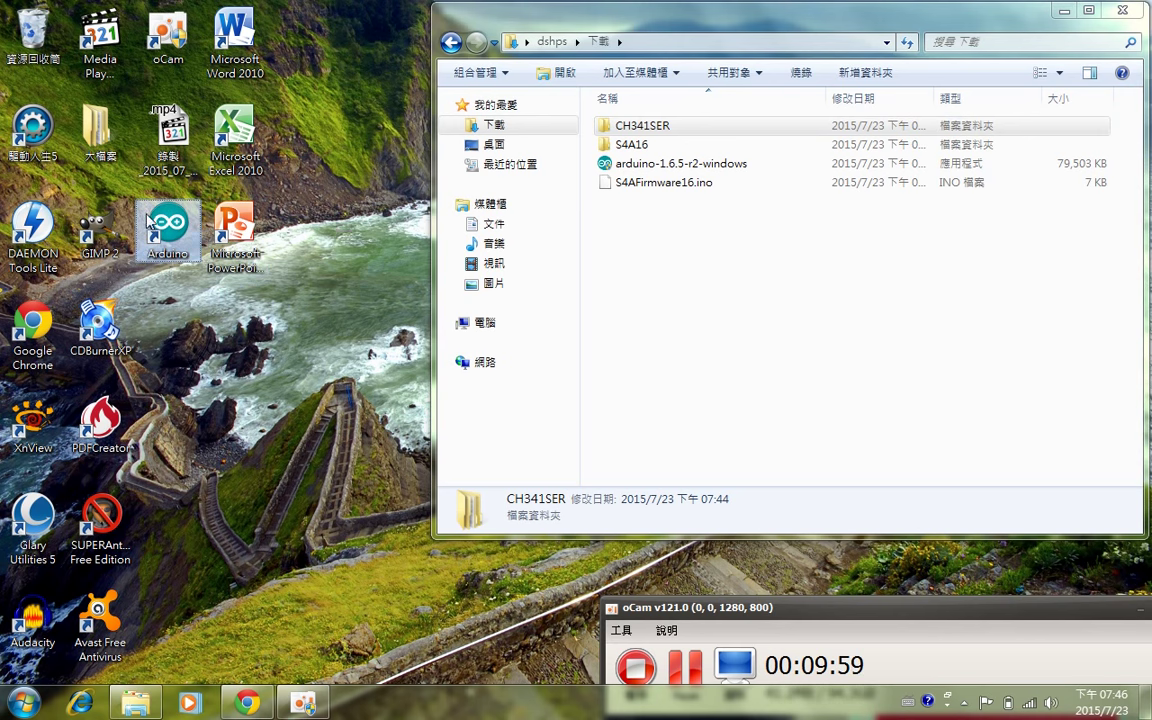
click(629, 147)
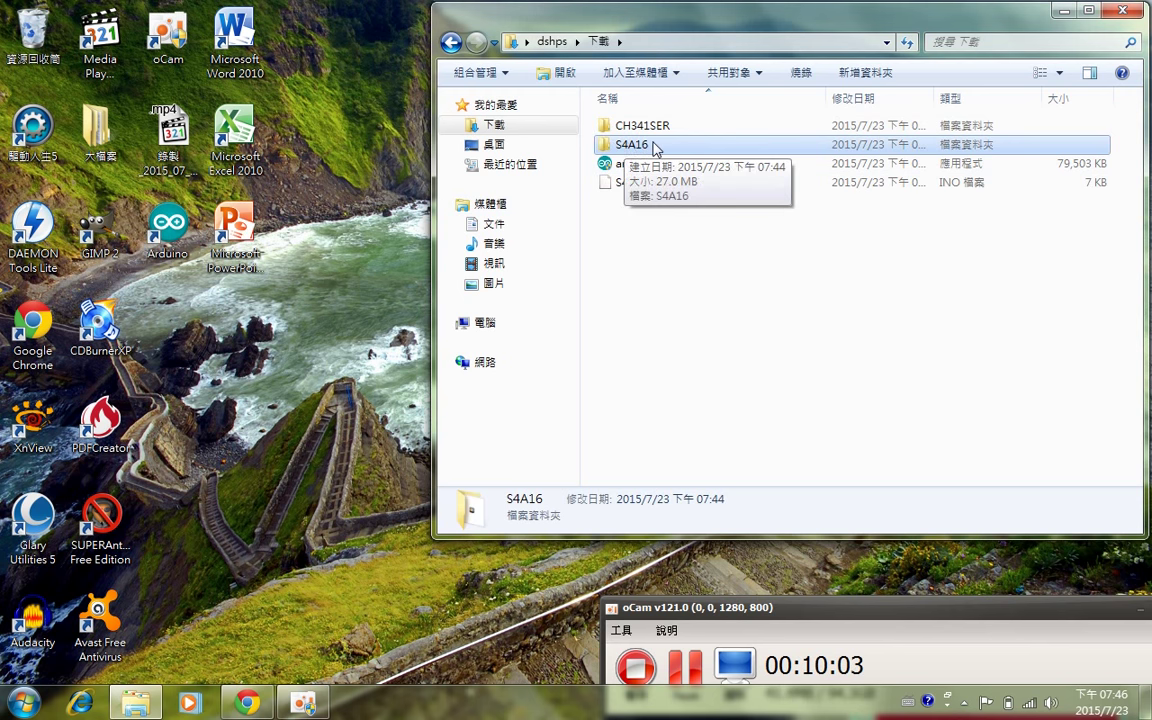
click(643, 145)
click(672, 234)
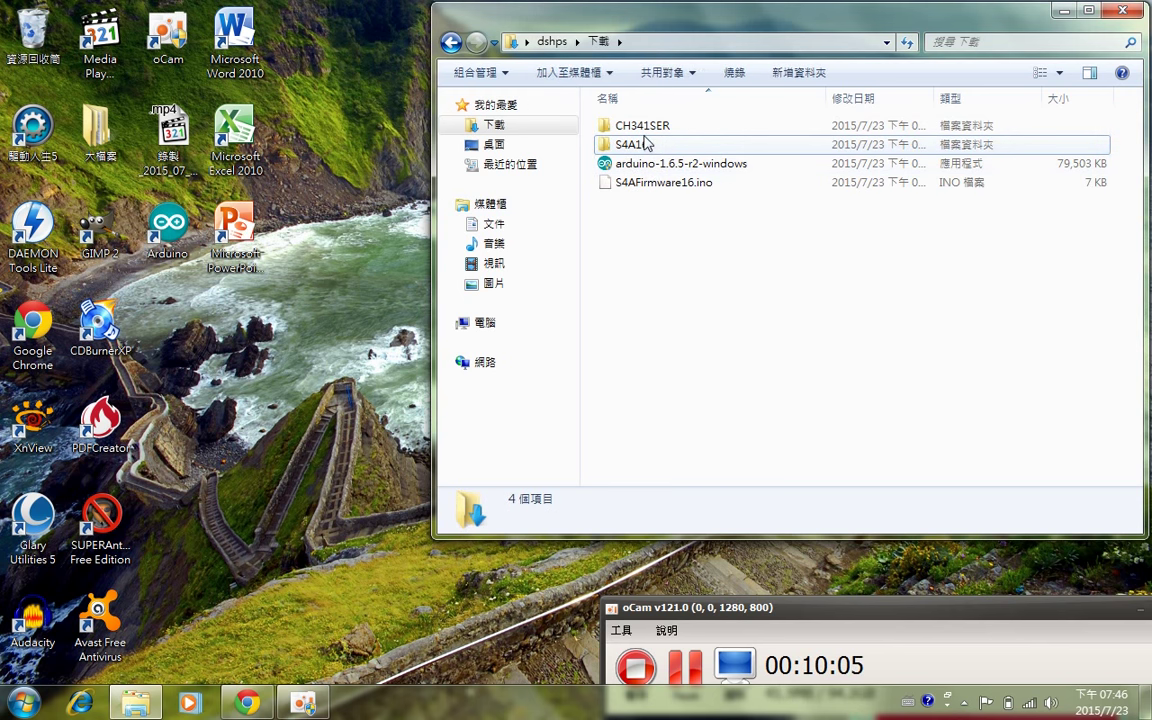
- Run the S4A16 installer from the S4A16 folder and accept its license agreement
mouse_move(655, 148)
double_click(655, 148)
double_click(623, 127)
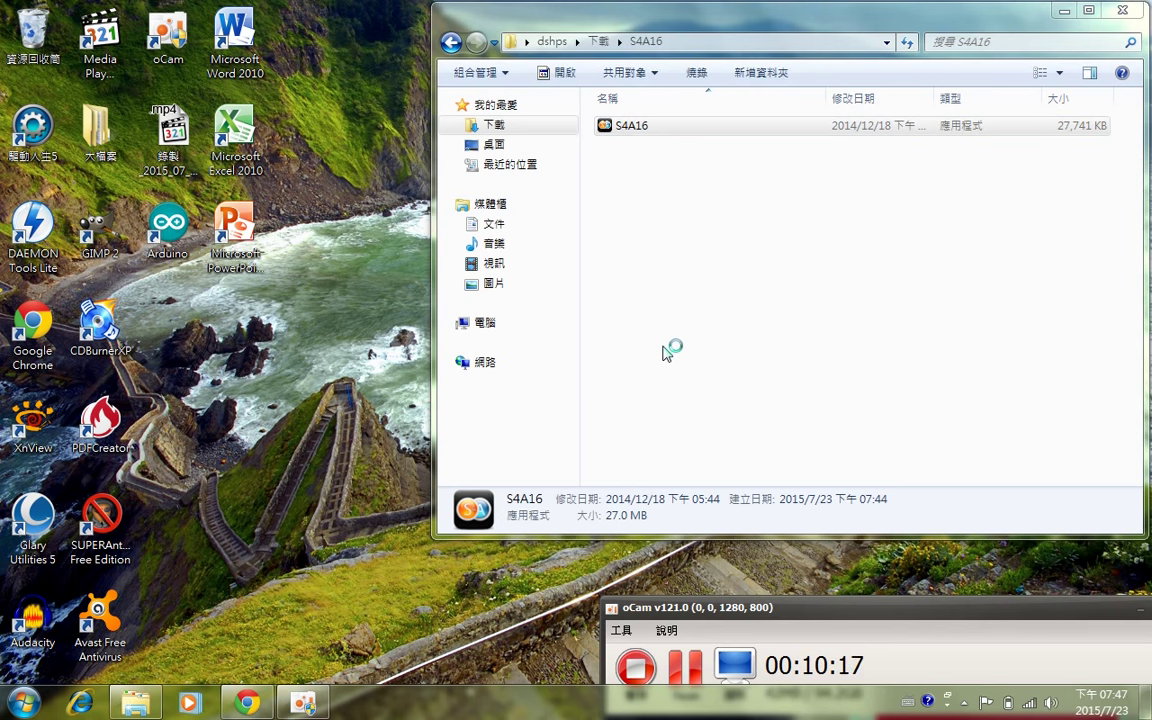
click(688, 496)
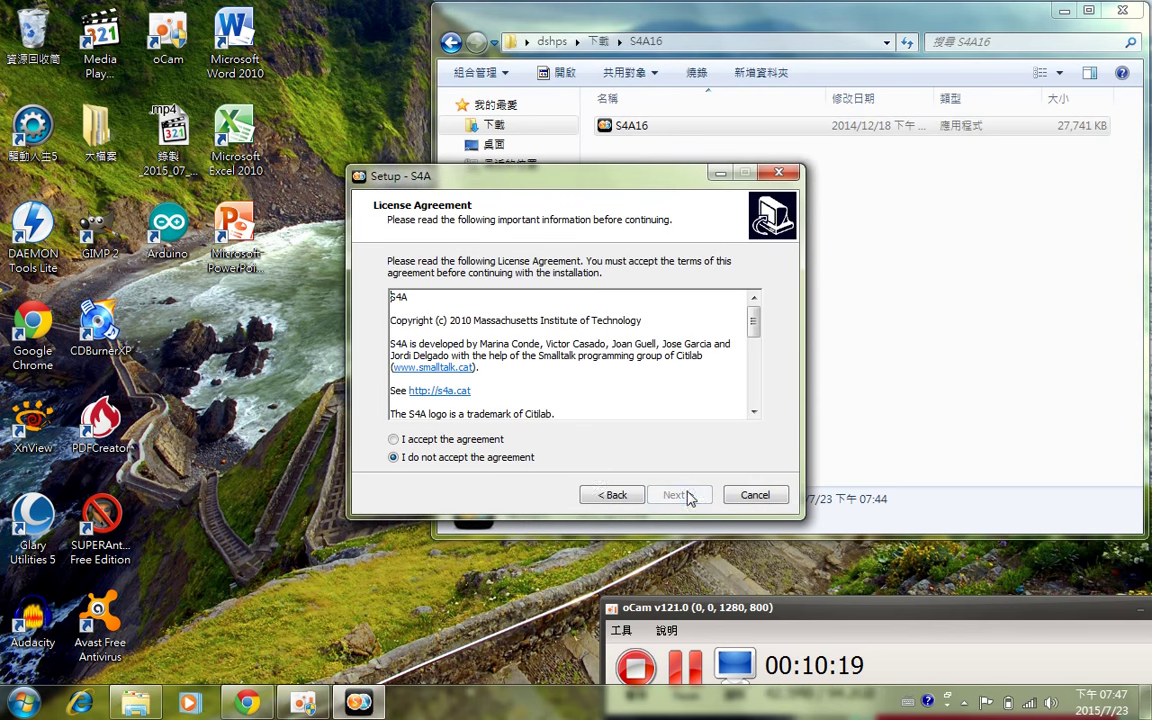
click(490, 441)
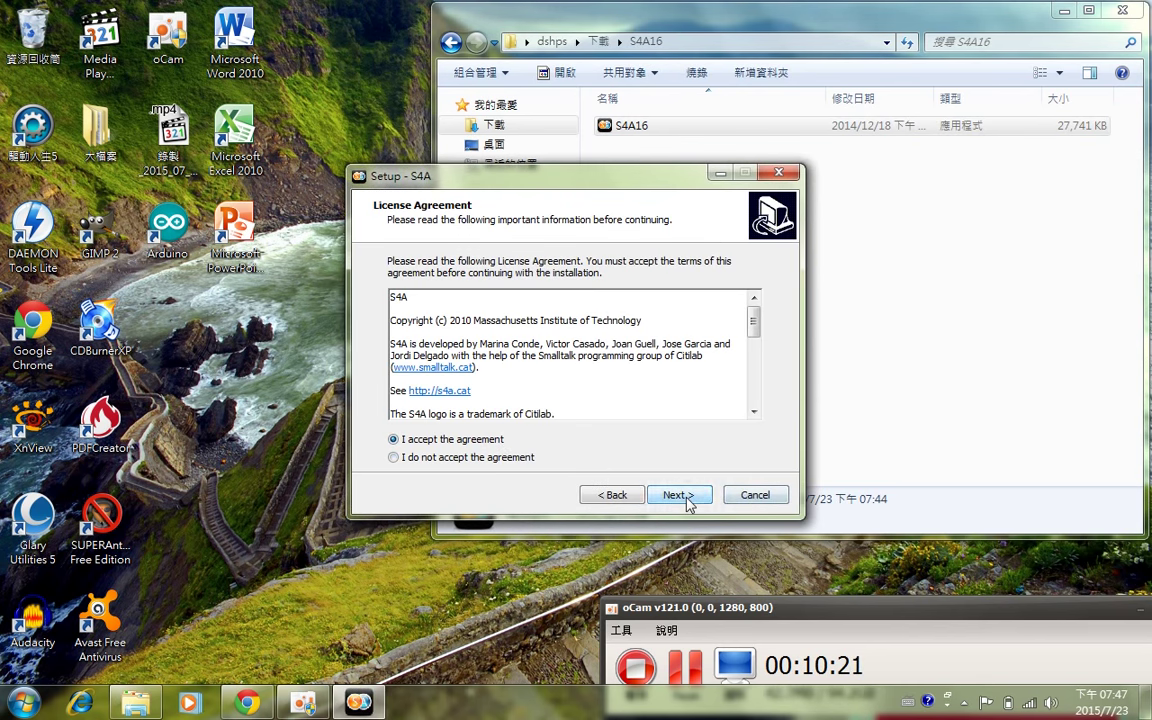
- Keep the default destination and Start Menu folder, enable the desktop icon and install S4A
click(688, 496)
click(688, 496)
click(688, 496)
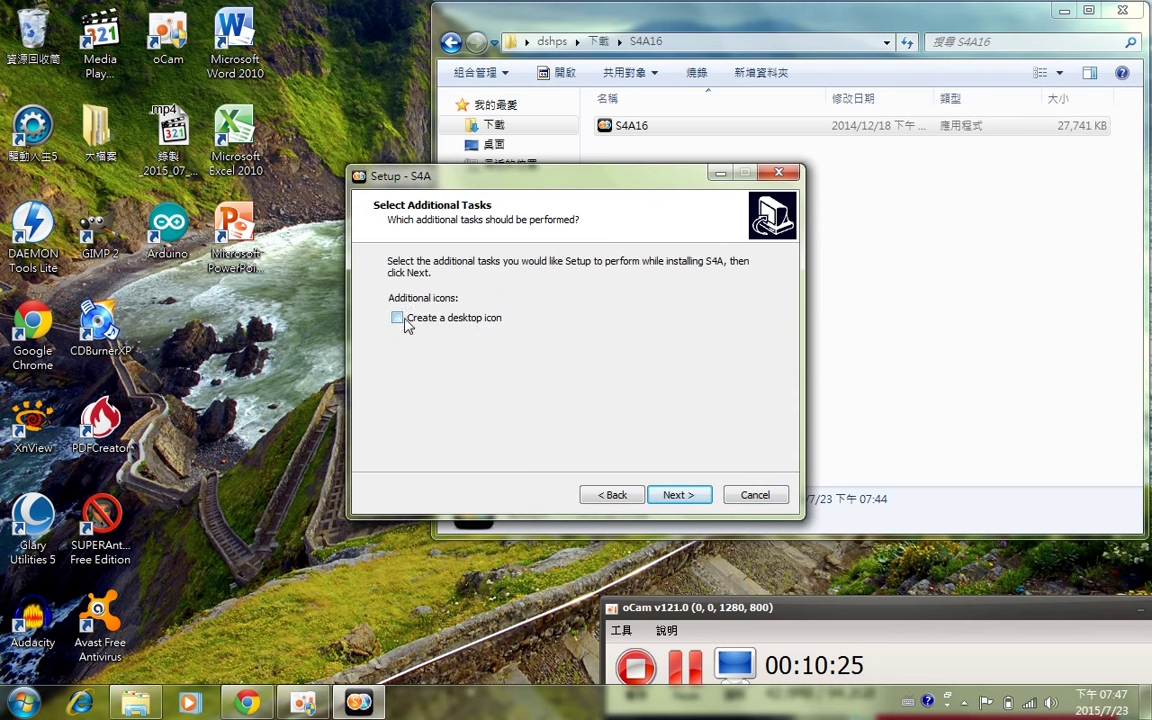
click(398, 318)
click(688, 498)
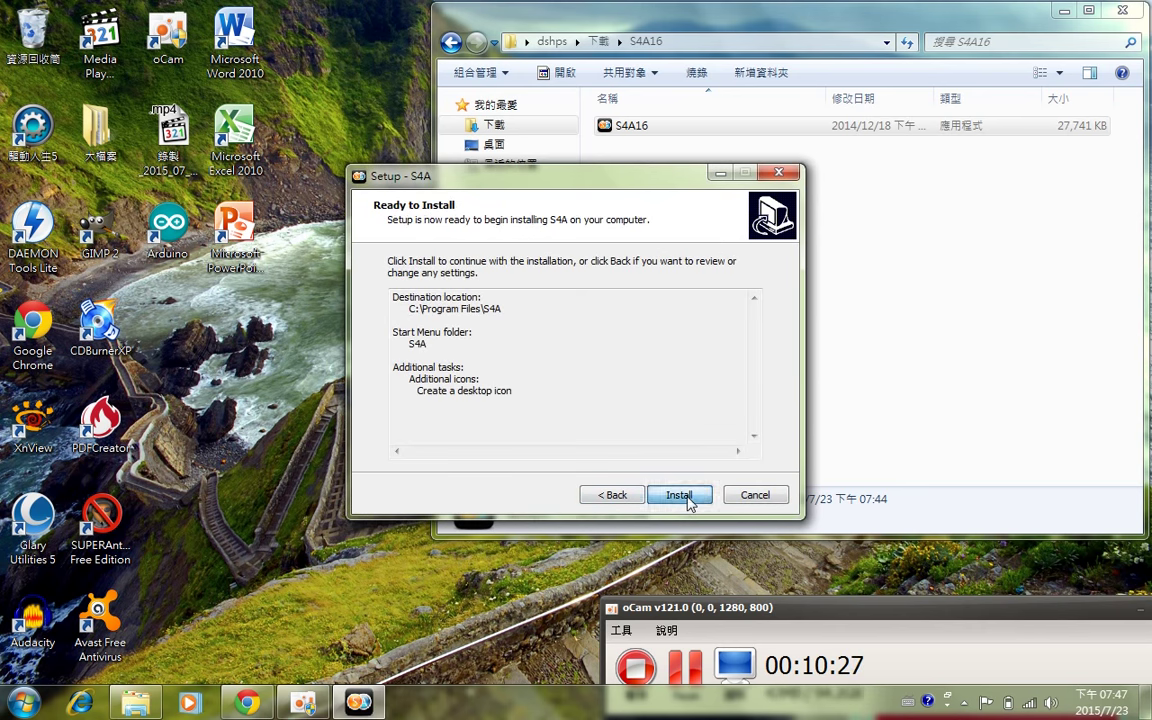
click(681, 495)
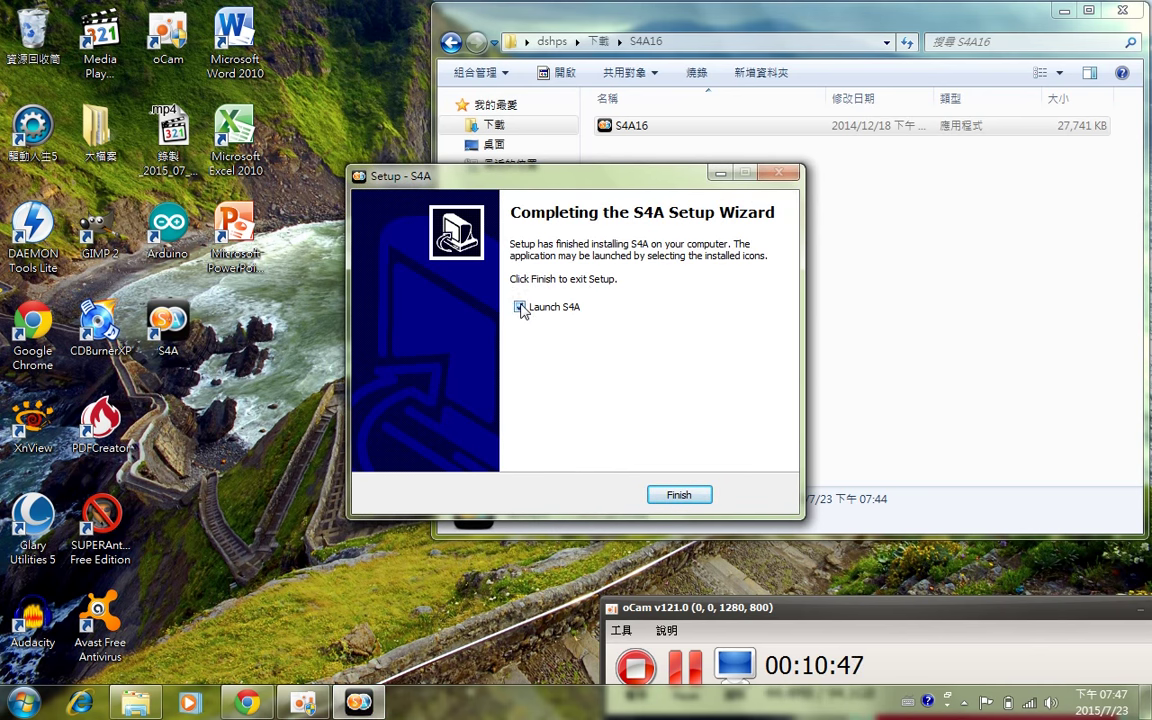
- Finish the S4A setup with Launch S4A disabled and go back to the 下載 folder
click(675, 494)
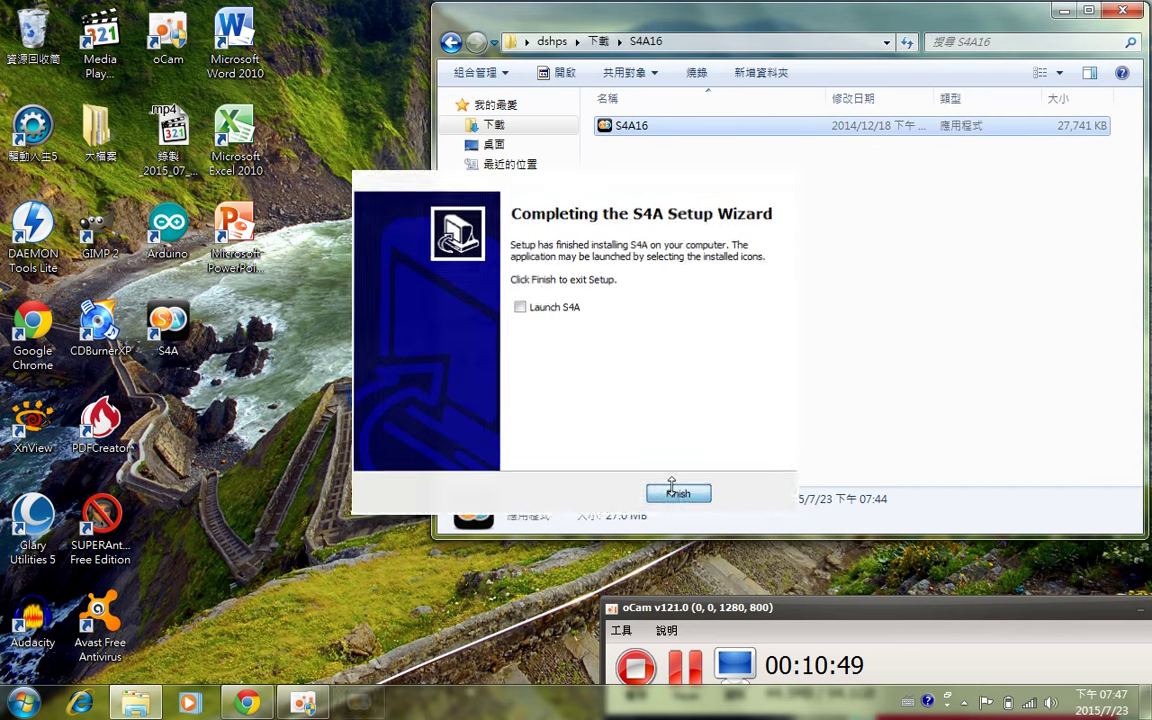
click(683, 285)
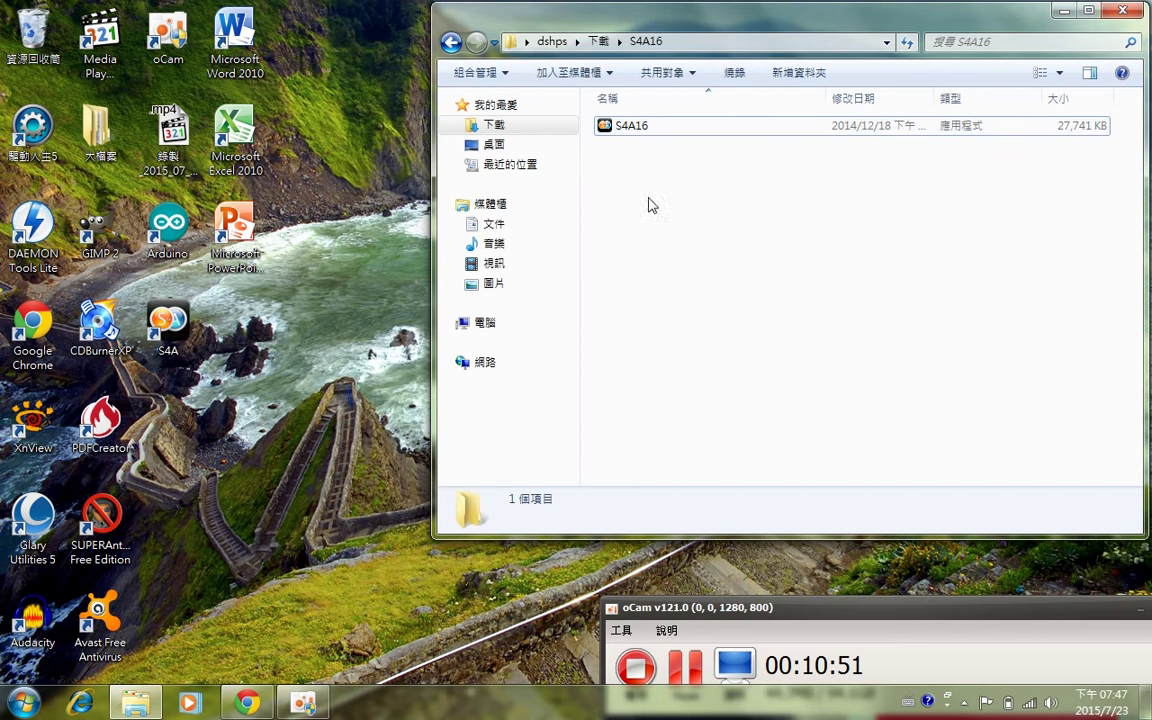
click(598, 41)
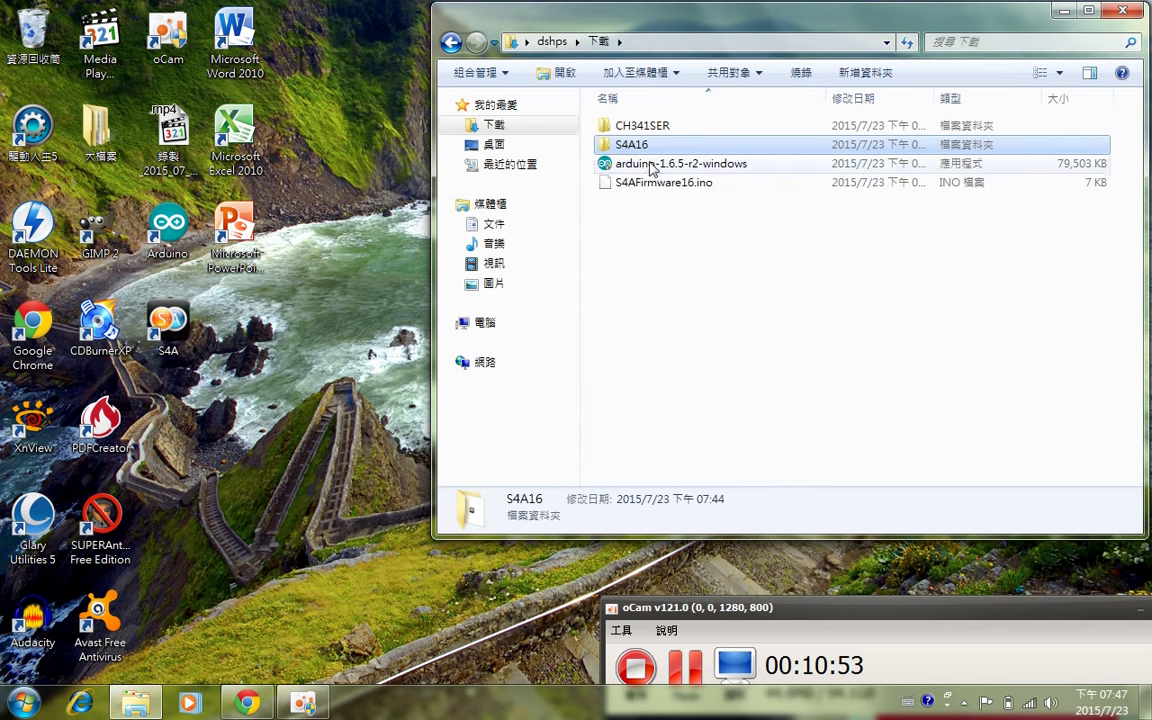
click(728, 284)
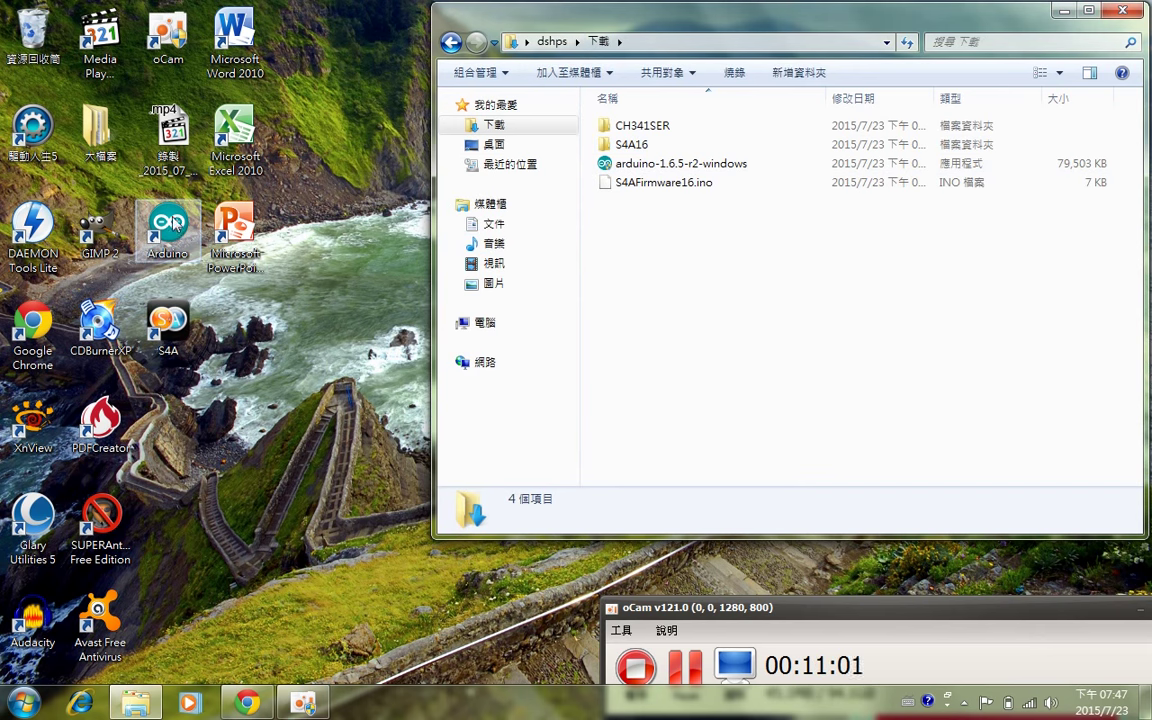
click(176, 234)
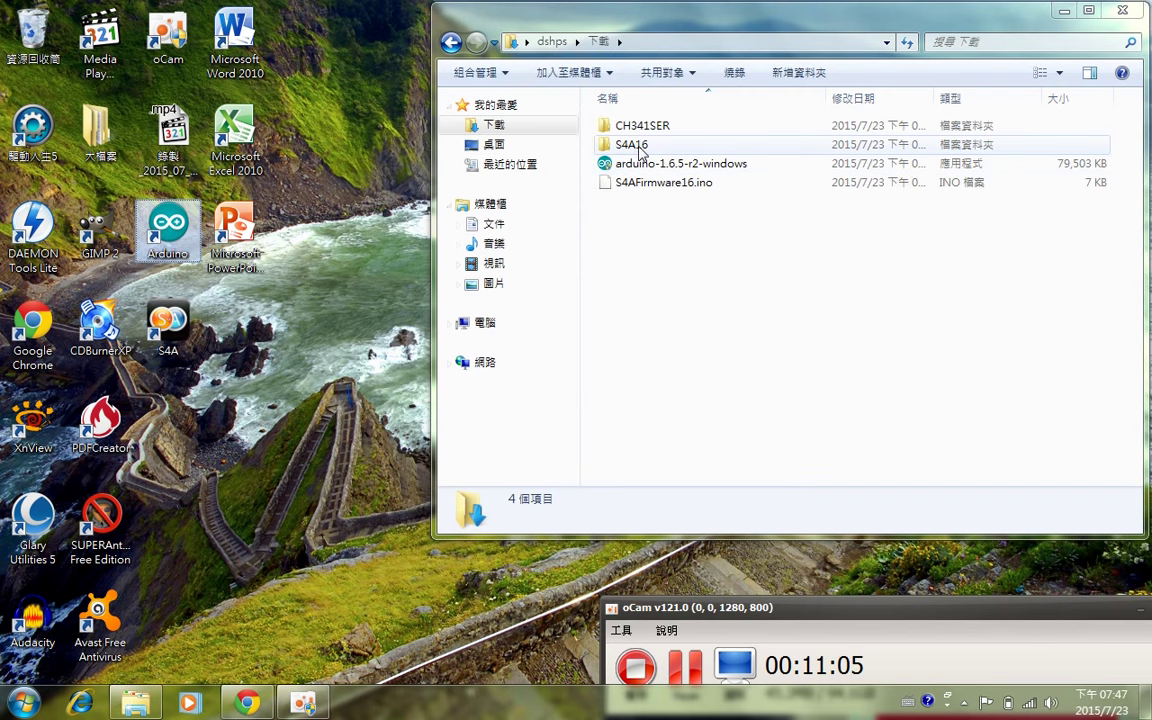
click(645, 187)
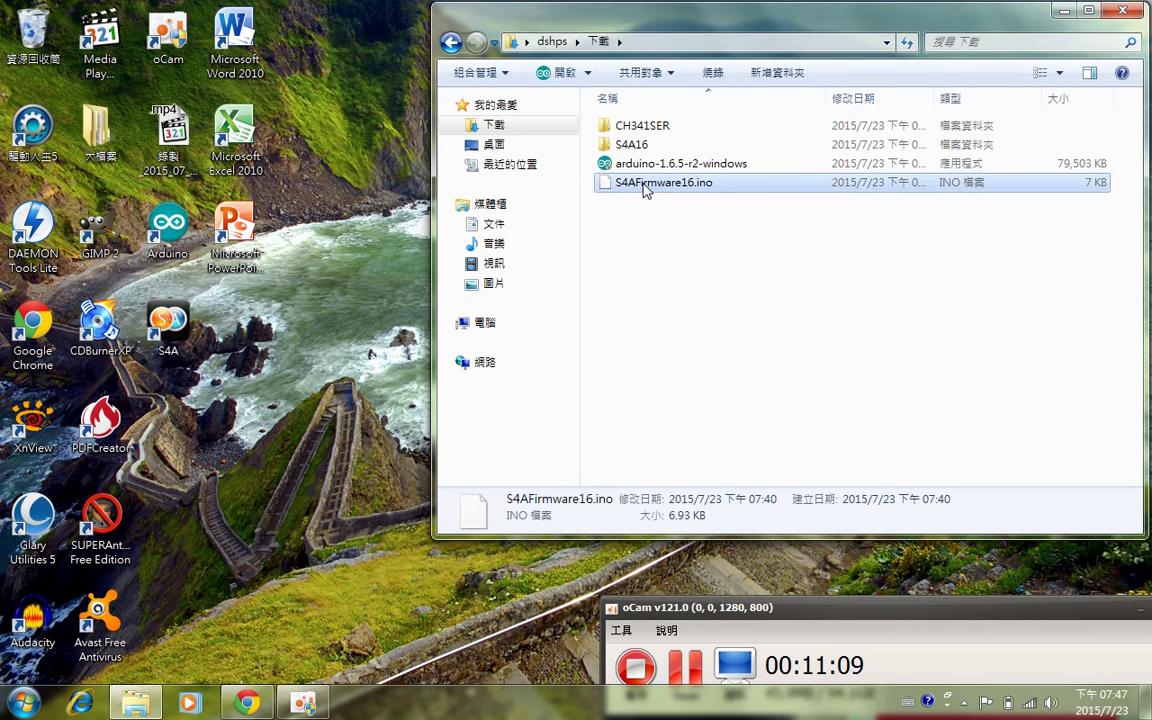
click(673, 265)
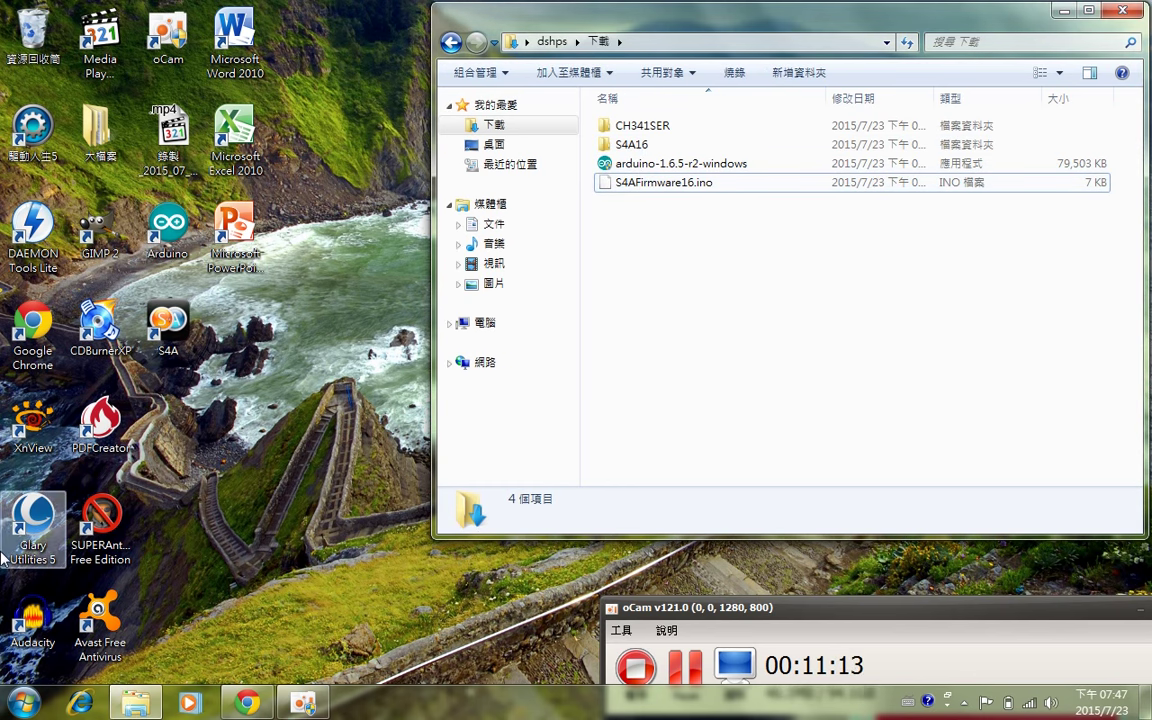
- Open the computer's management console, show 裝置管理員 and expand 連接埠 (COM 和 LPT)
click(24, 703)
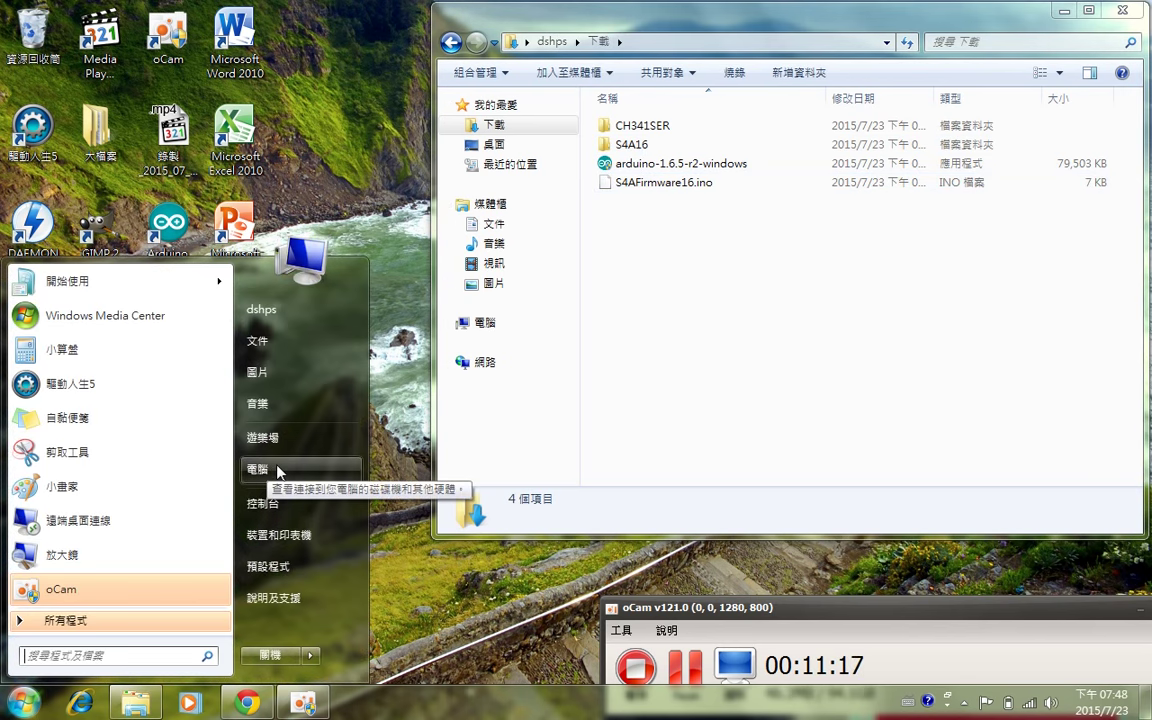
click(24, 703)
click(24, 703)
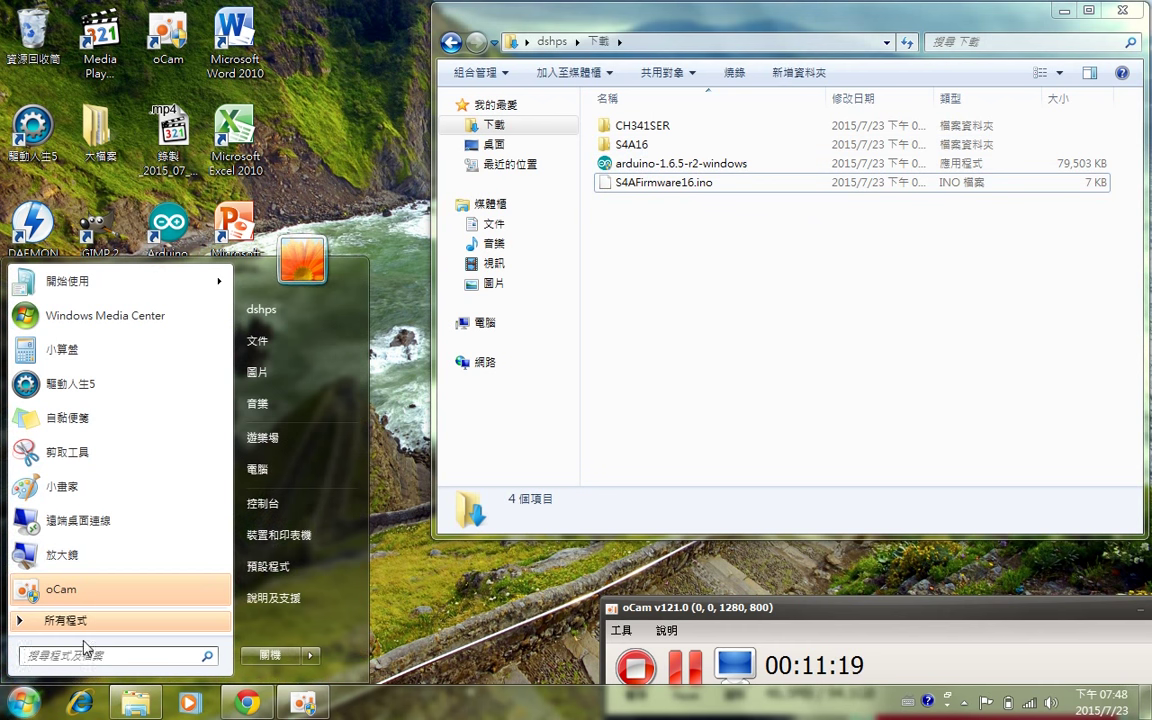
right_click(266, 478)
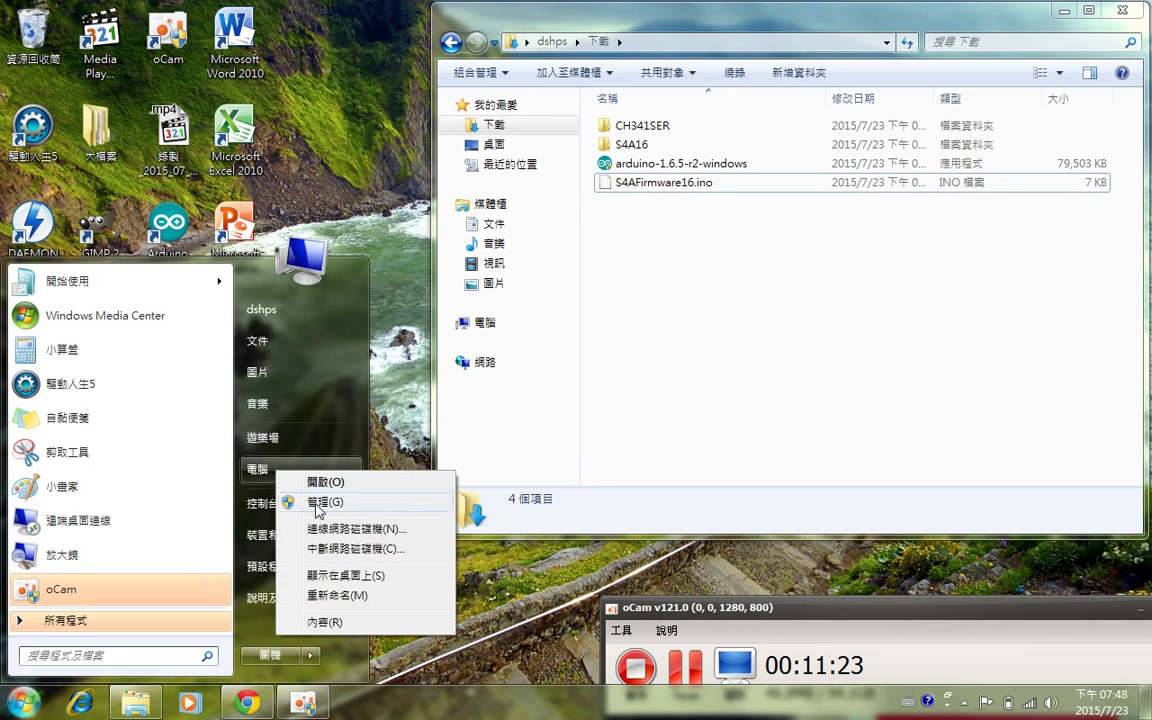
click(316, 506)
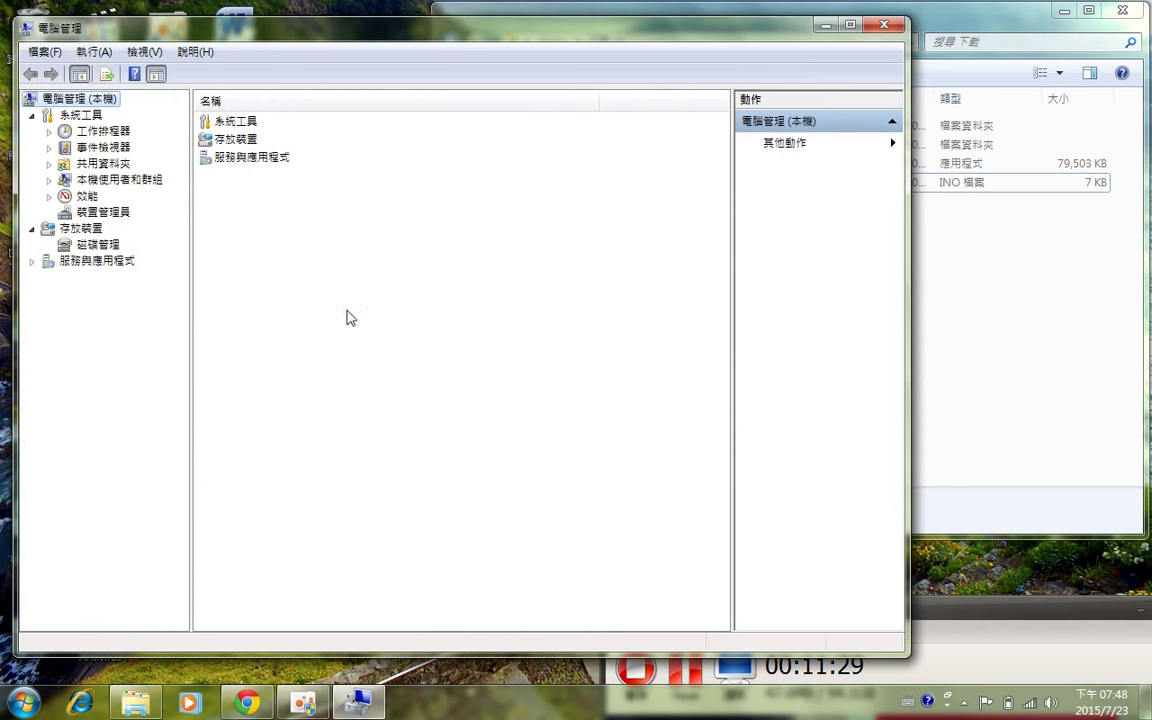
click(96, 212)
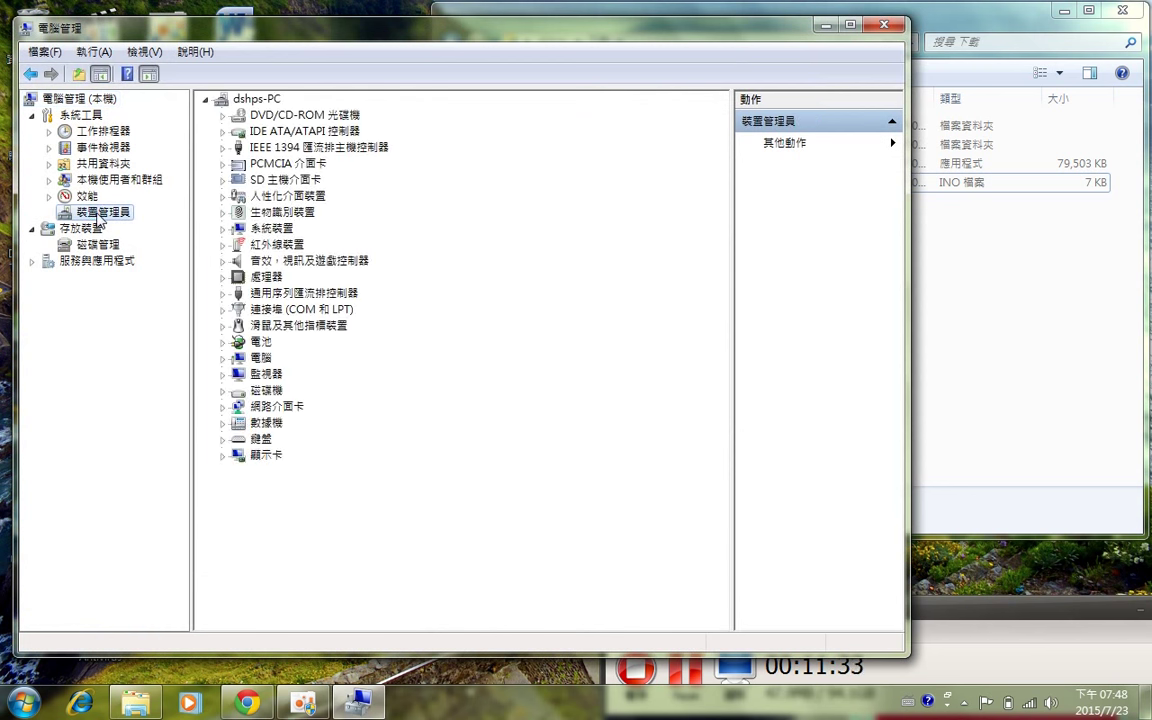
click(222, 310)
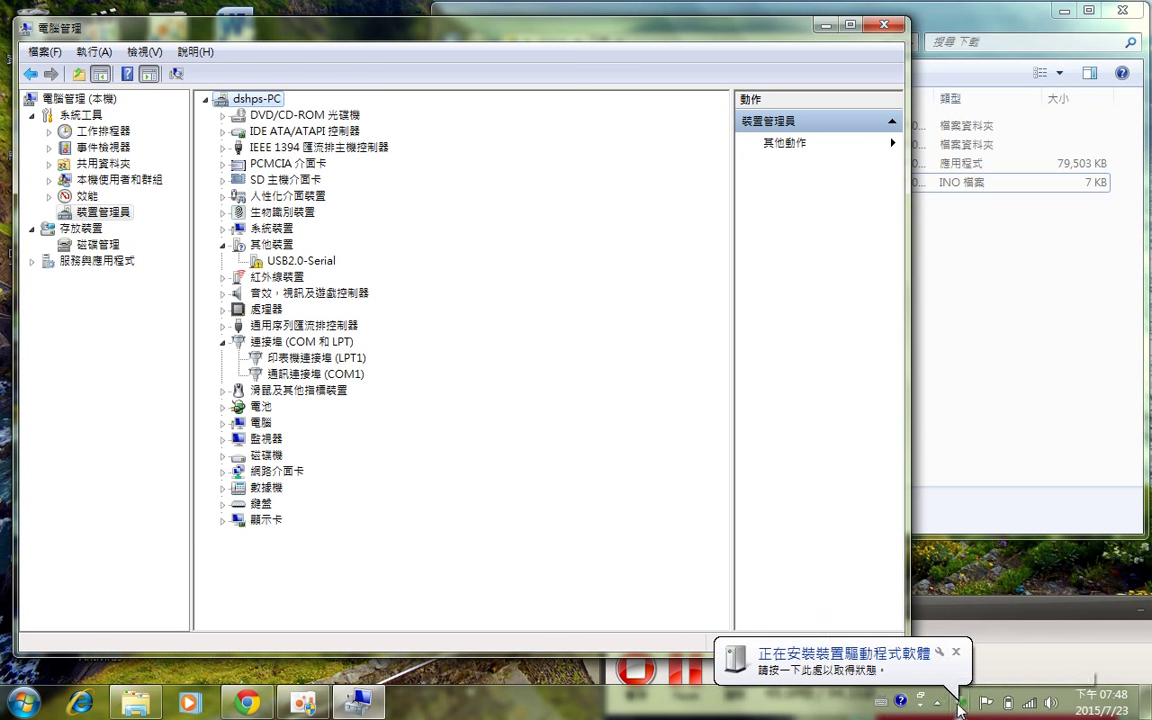
- Check the driver installation status of the connected board, close it and select USB-SERIAL CH340 (COM4) among the ports
click(955, 705)
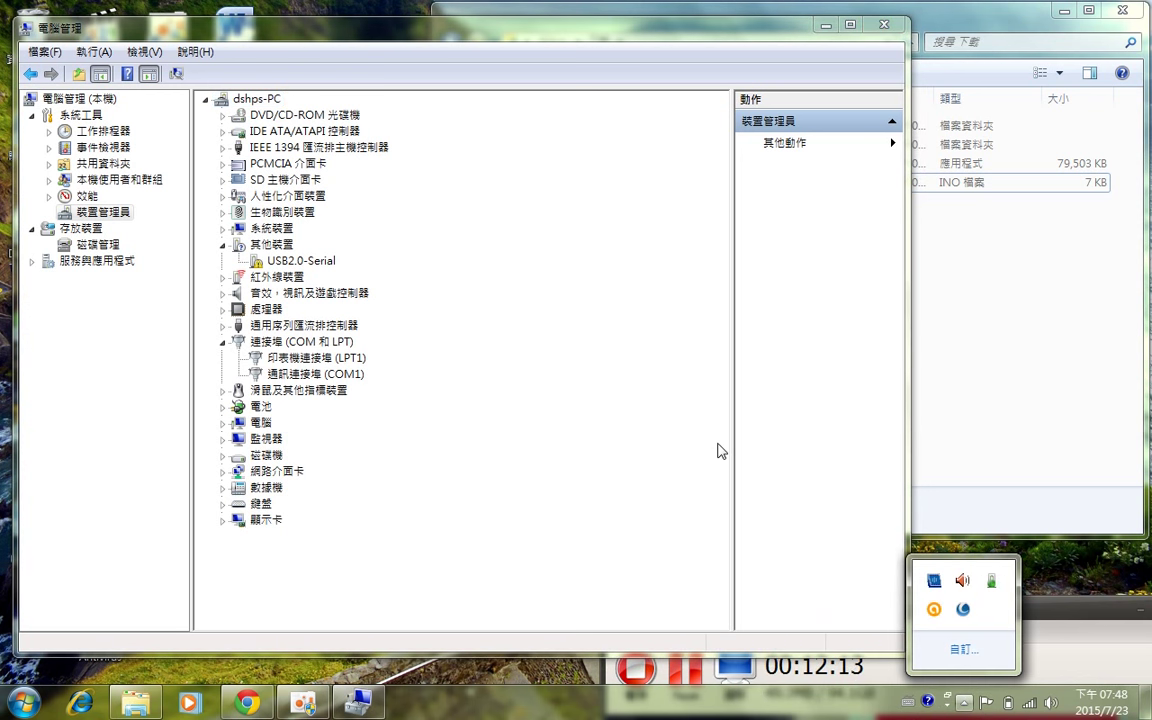
click(993, 583)
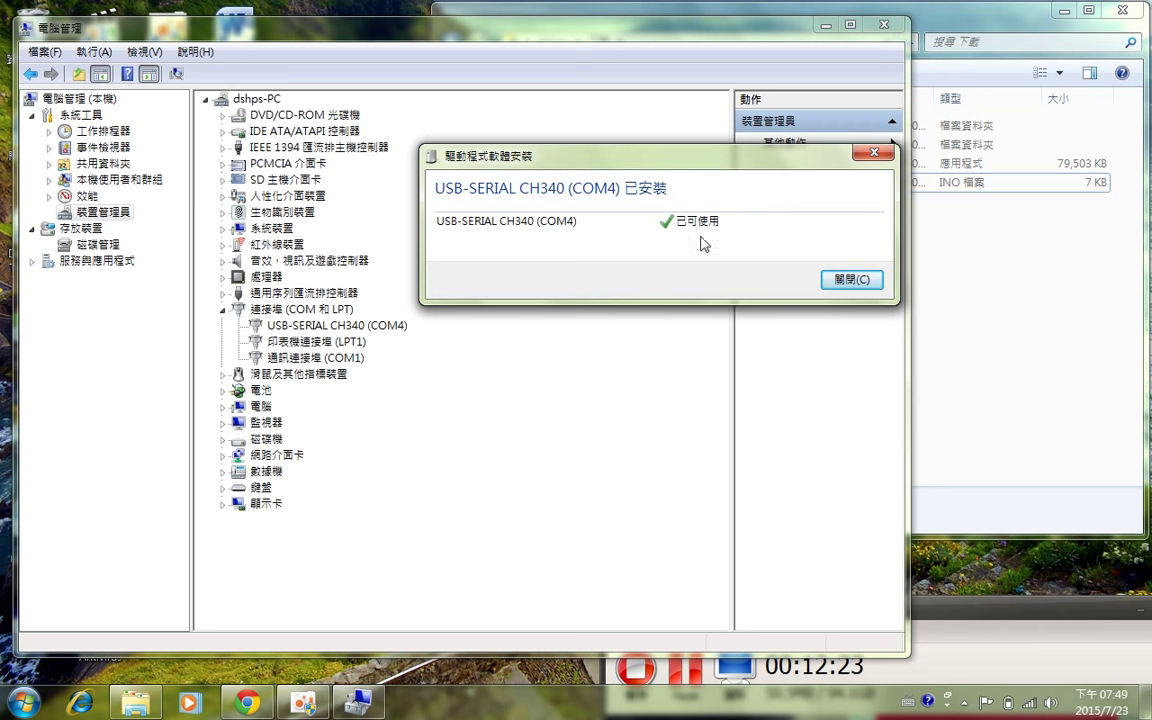
click(868, 281)
click(300, 325)
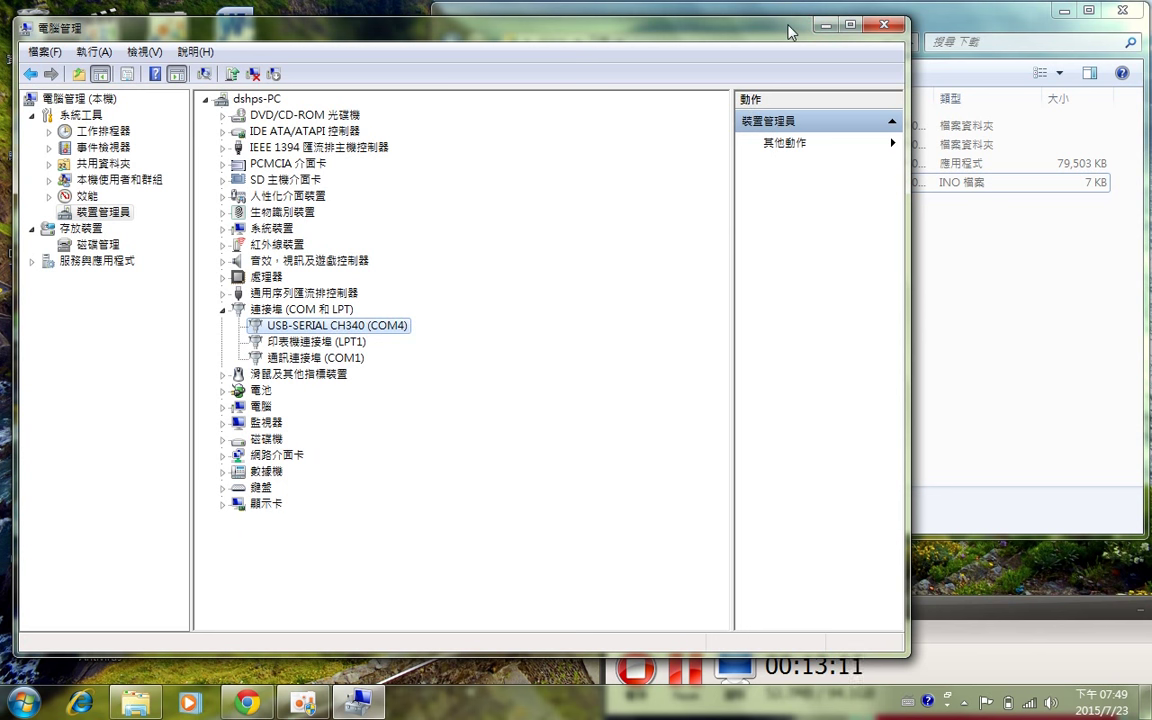
- Start a driver update for USB-SERIAL CH340 (COM4) from the local computer and browse to the 下載 folder for the driver
right_click(299, 332)
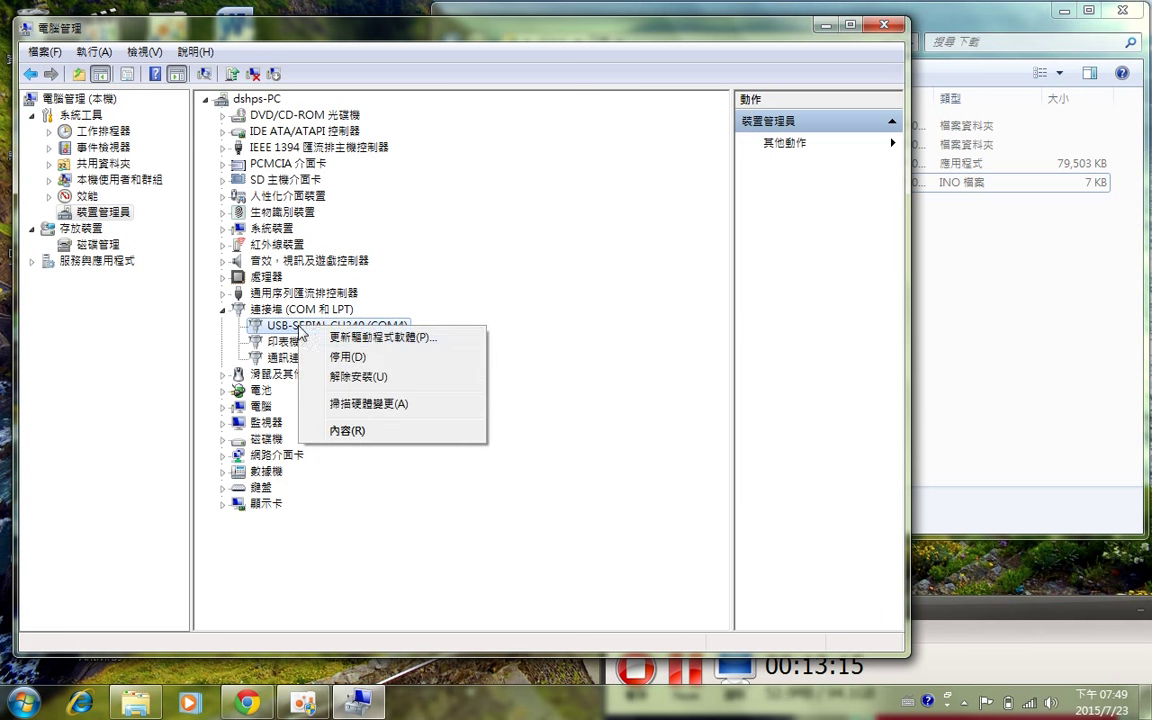
click(381, 340)
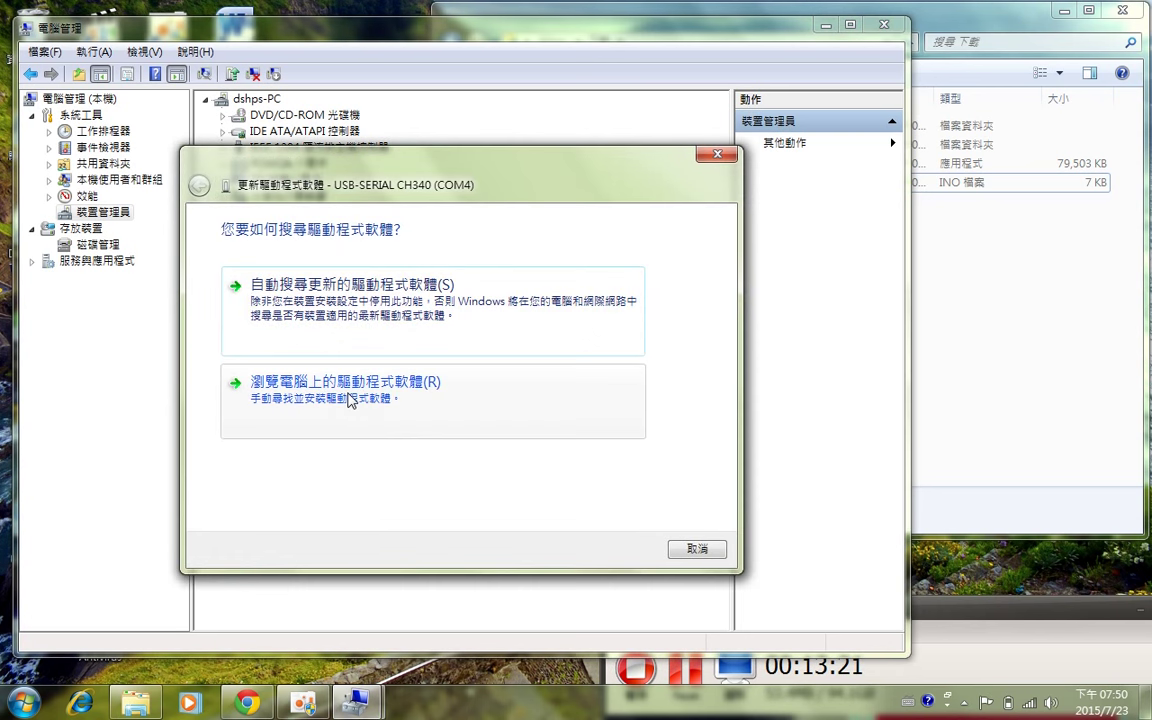
click(349, 399)
click(612, 300)
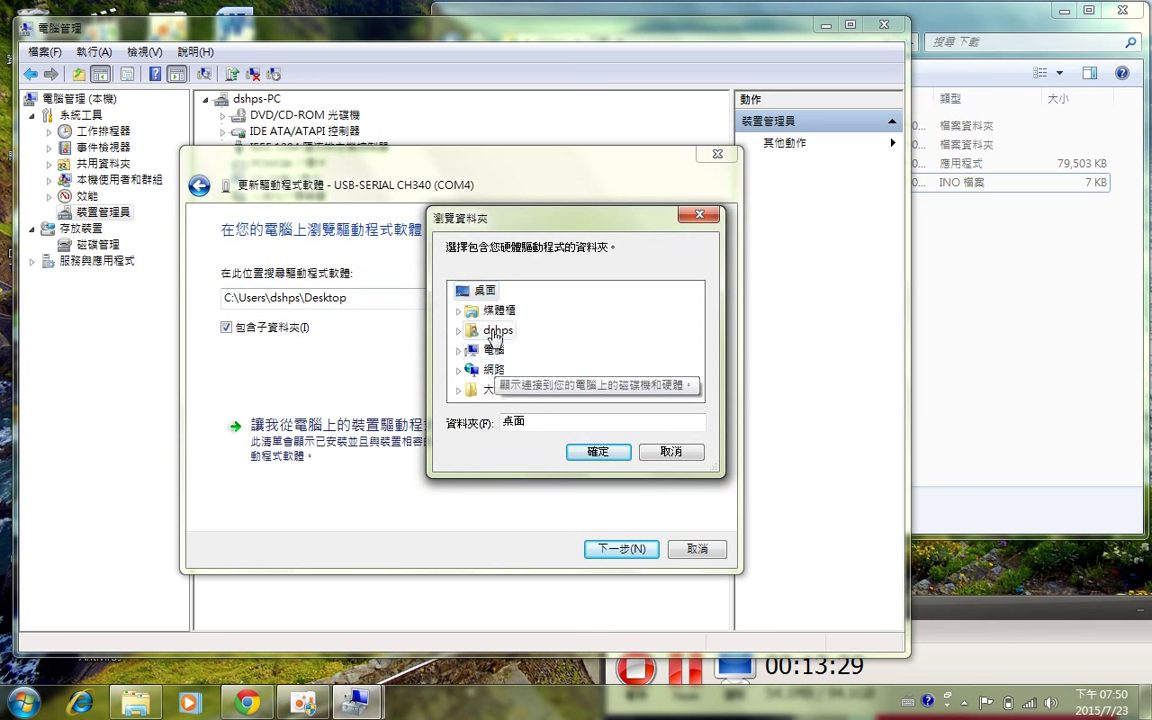
click(493, 332)
click(503, 370)
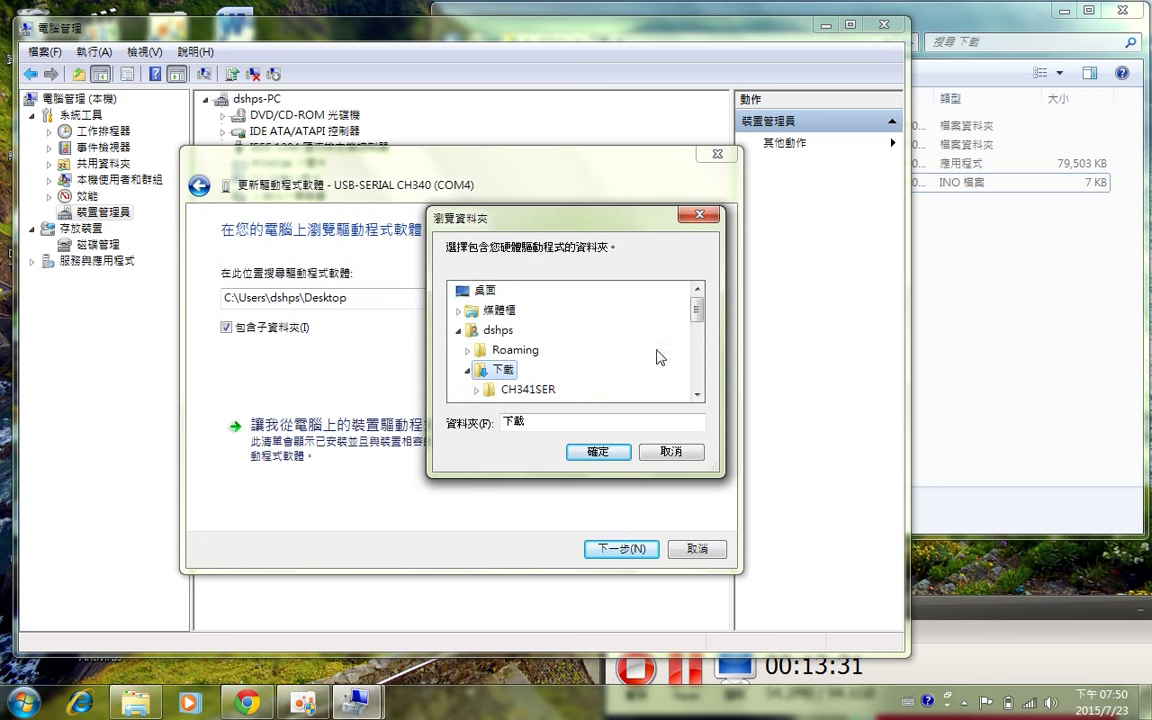
click(697, 330)
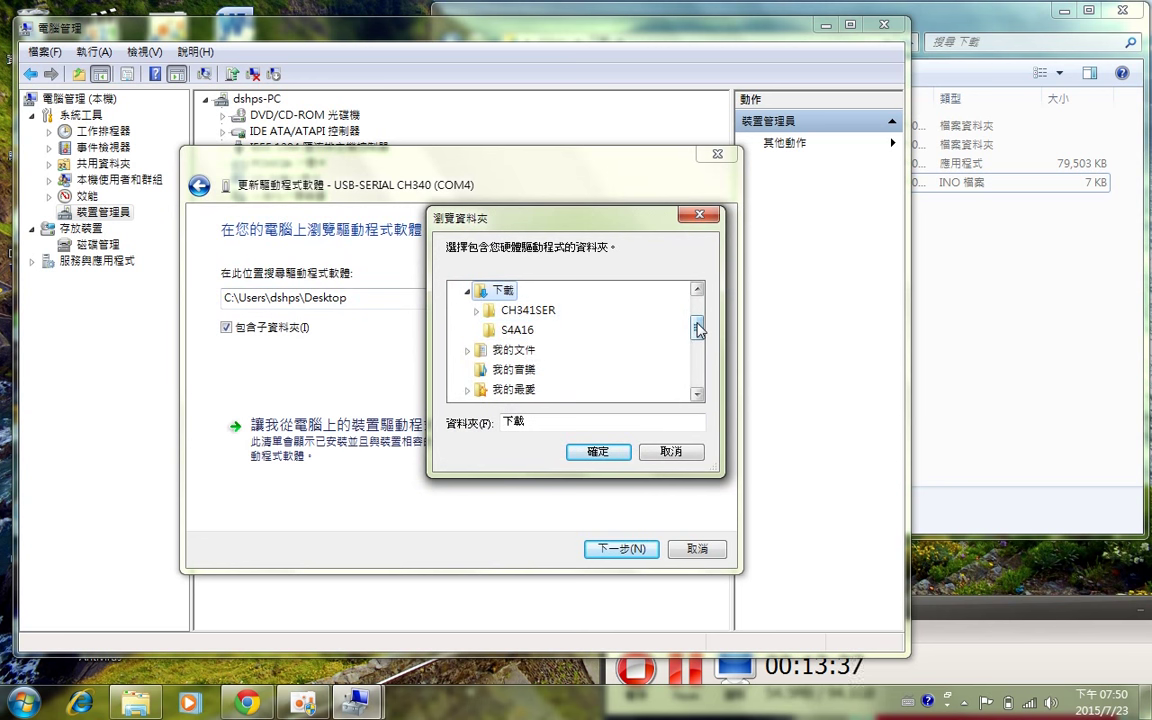
drag(699, 330, 694, 303)
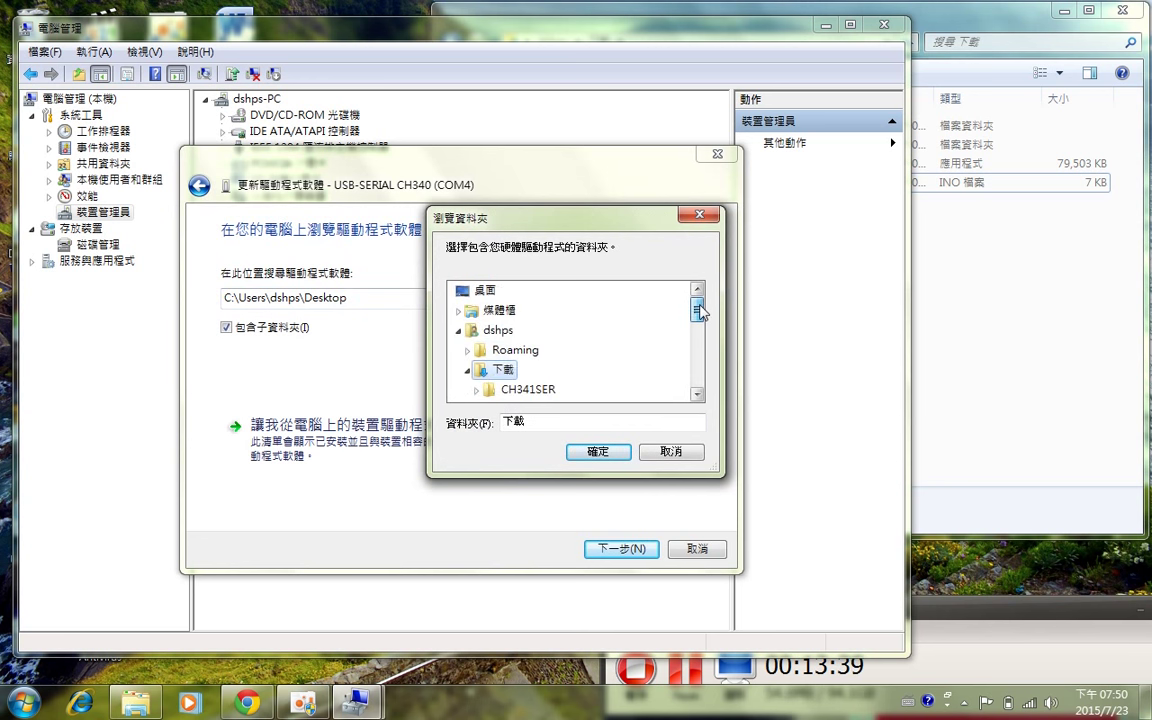
- Browse to the drivers folder of Arduino in Program Files on drive C, and cancel both the folder selection and the driver update
click(460, 331)
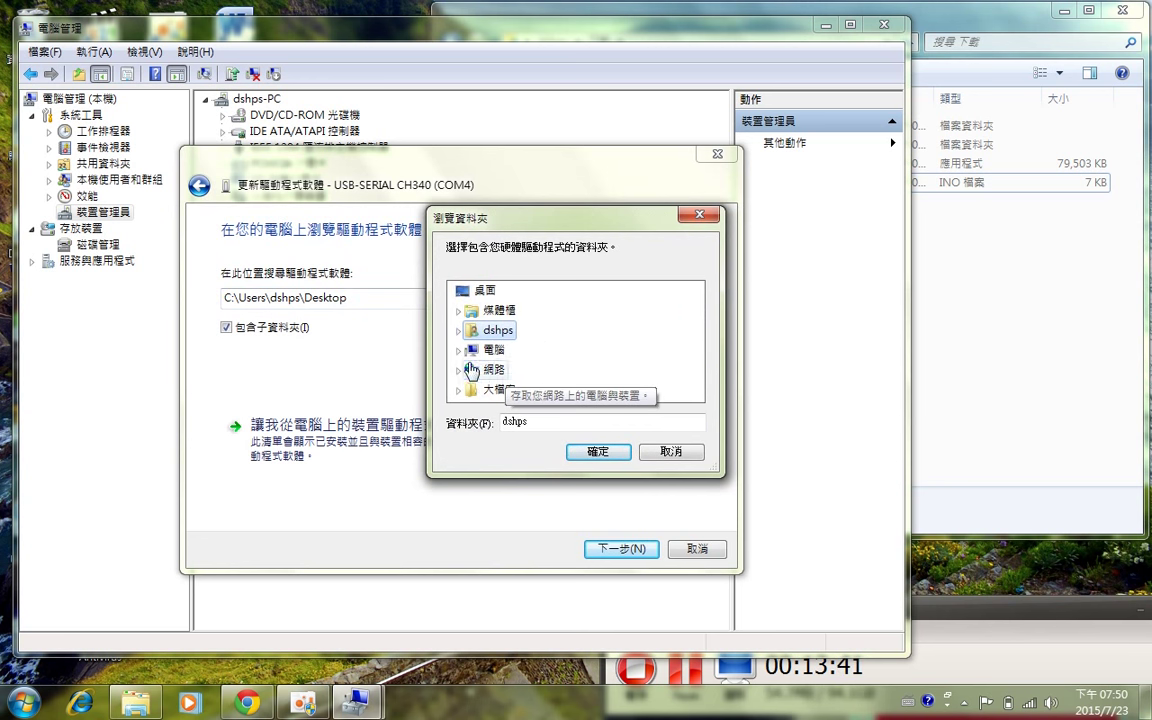
click(461, 350)
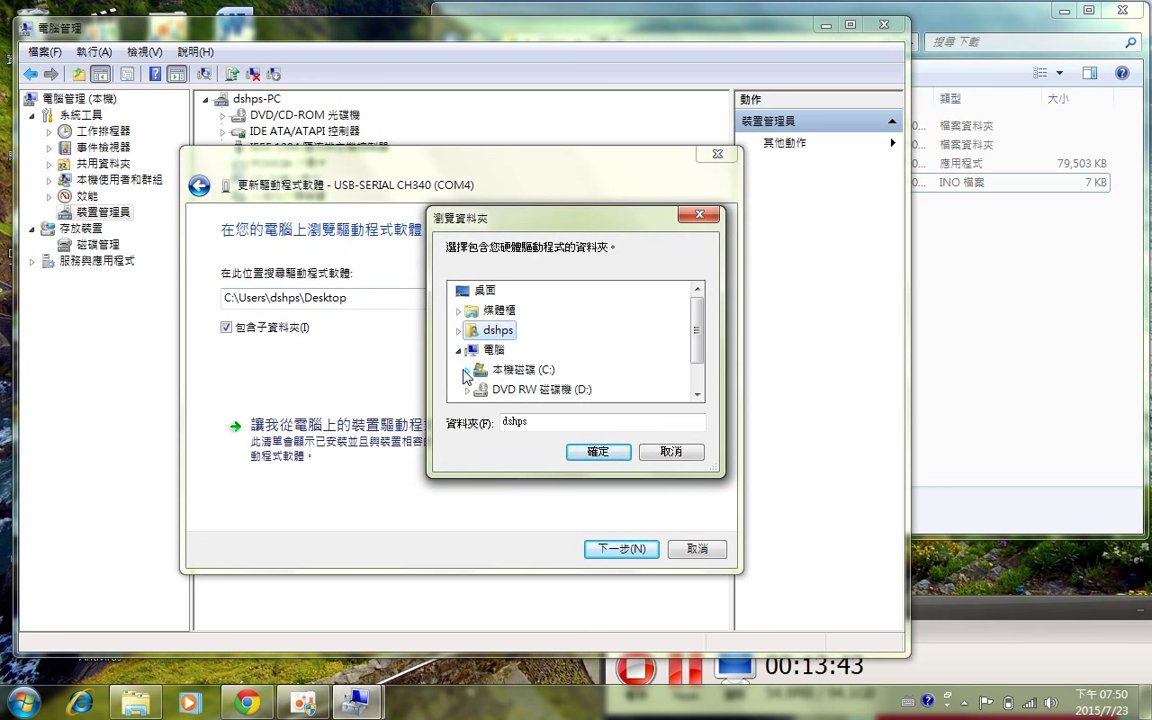
click(468, 370)
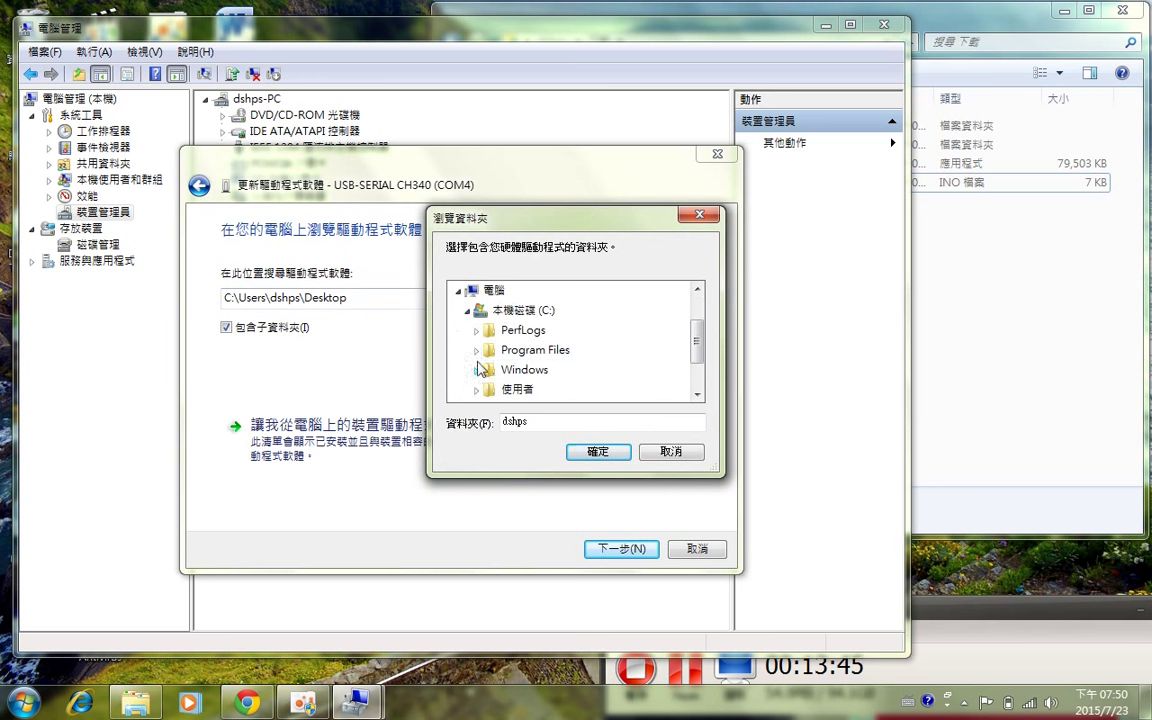
click(477, 352)
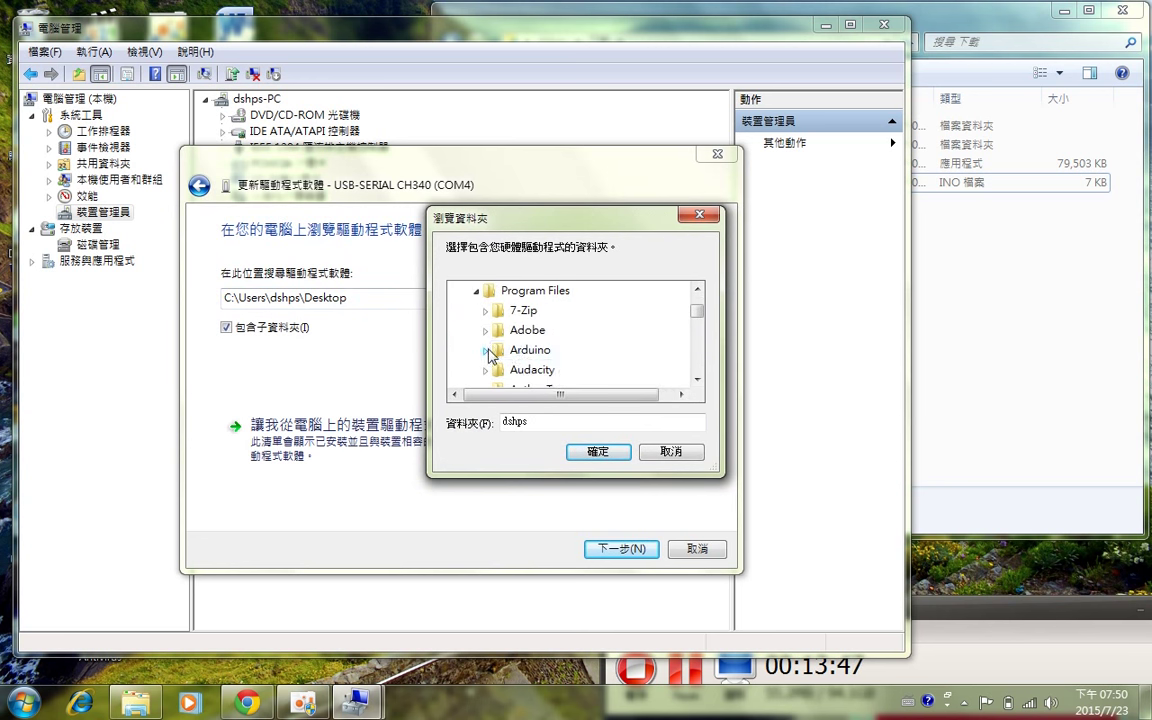
click(494, 400)
click(536, 331)
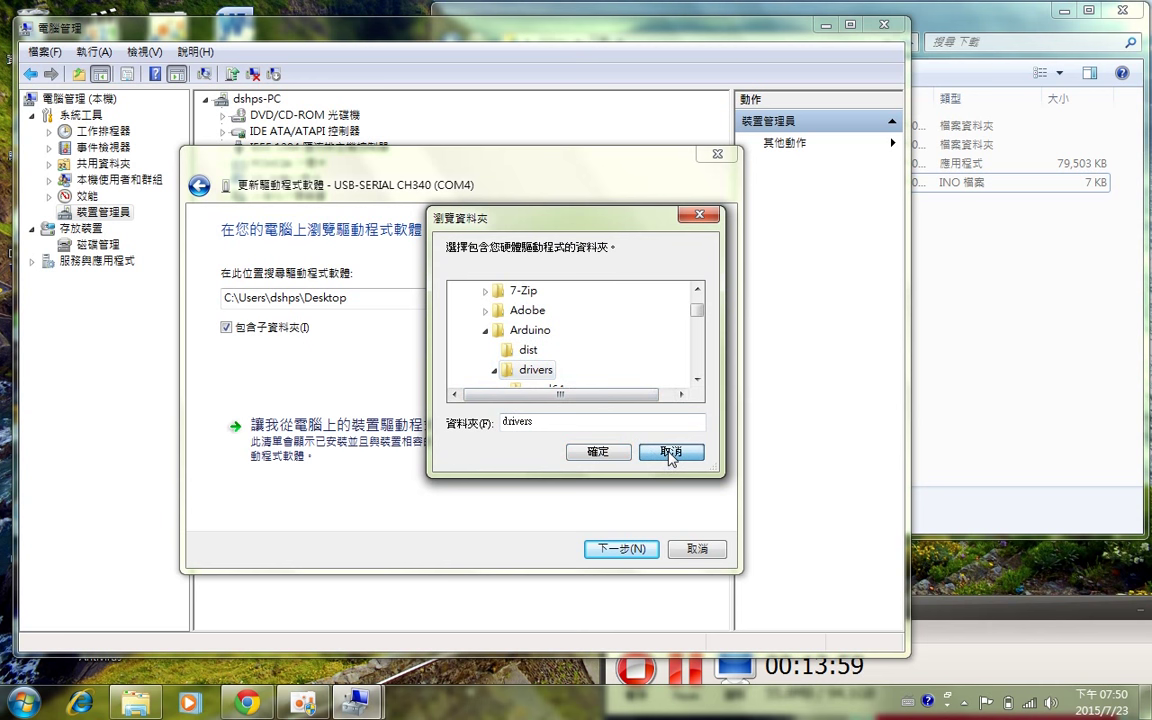
click(670, 453)
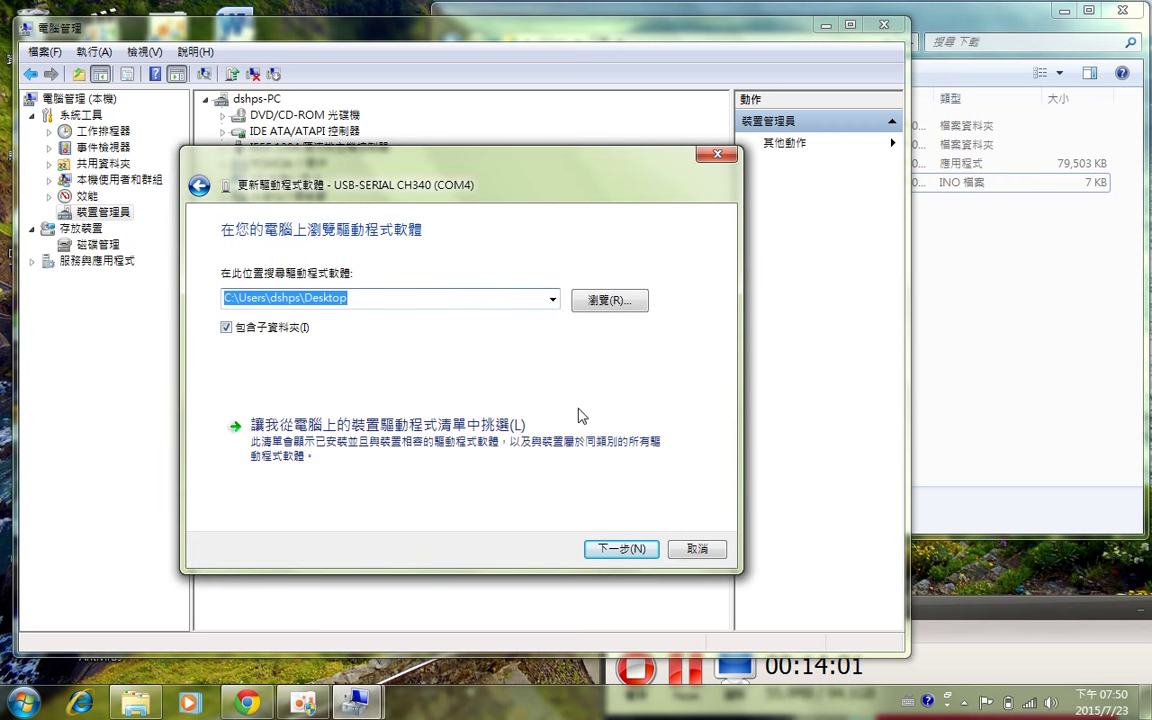
click(695, 550)
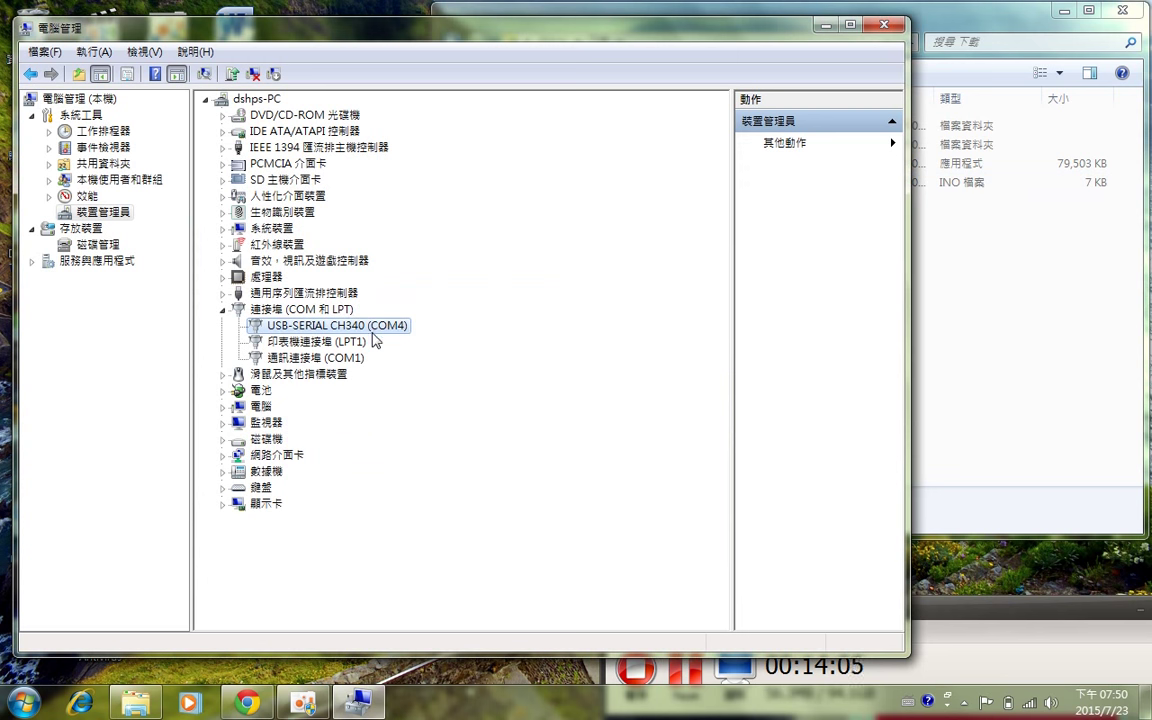
- Minimize the computer management window, launch Arduino from the desktop and allow it access through the Windows firewall on public networks
click(826, 25)
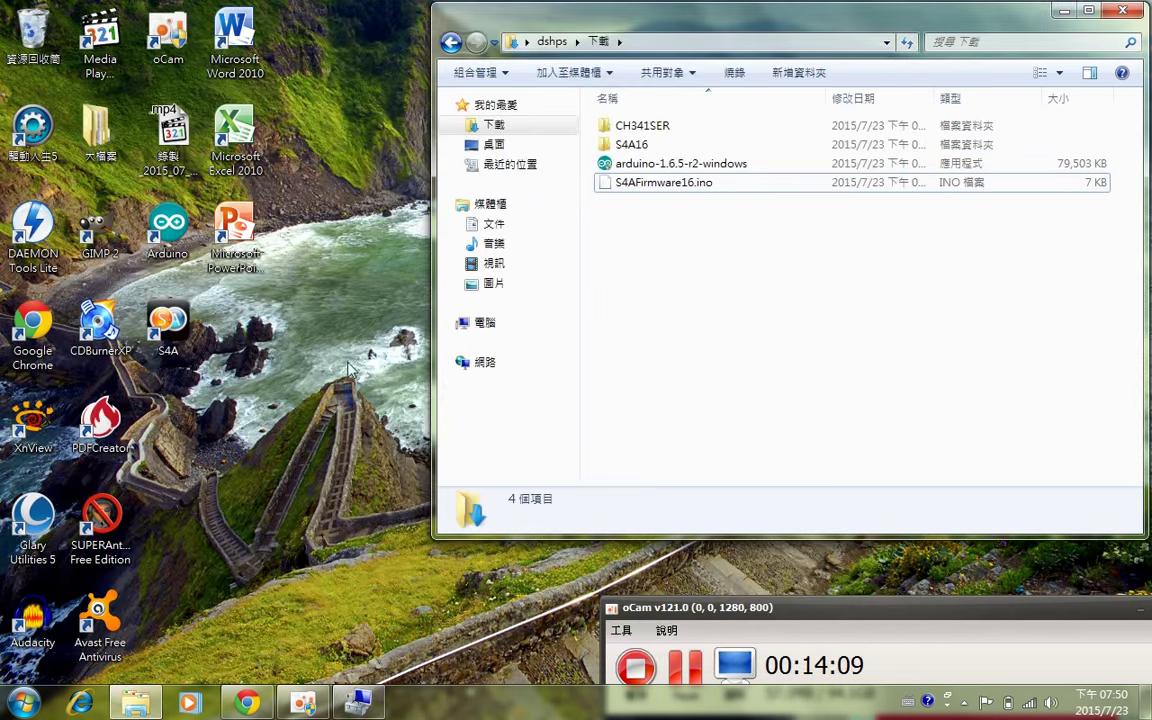
click(175, 240)
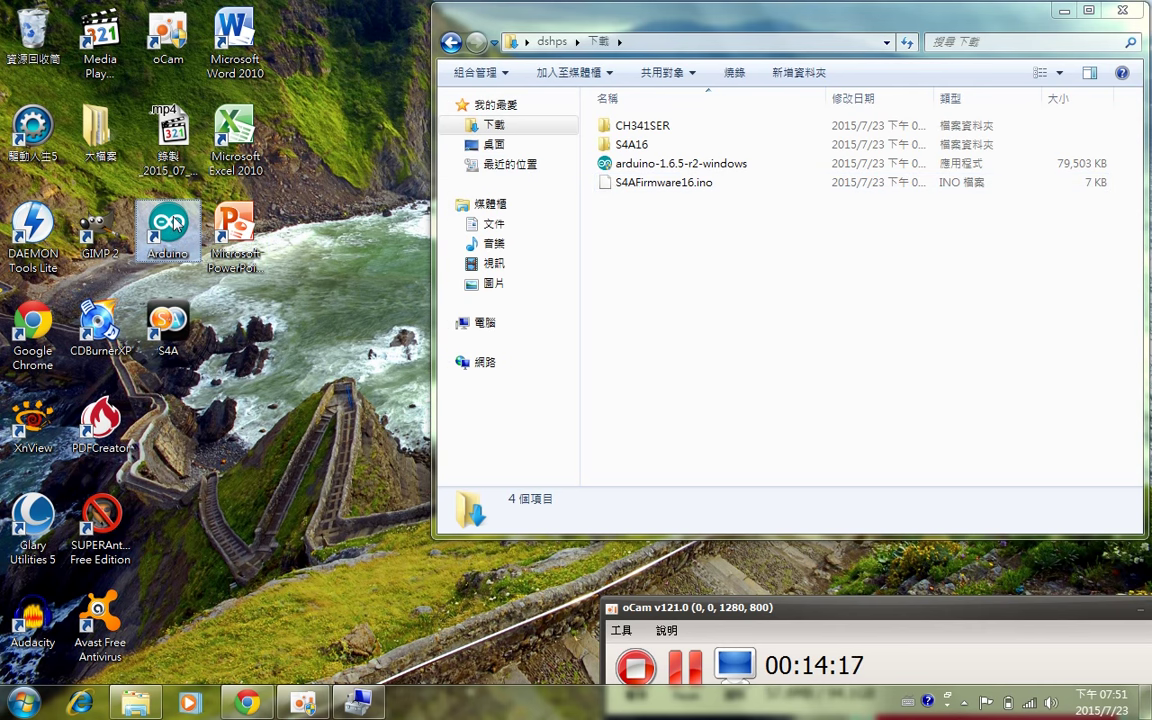
double_click(170, 225)
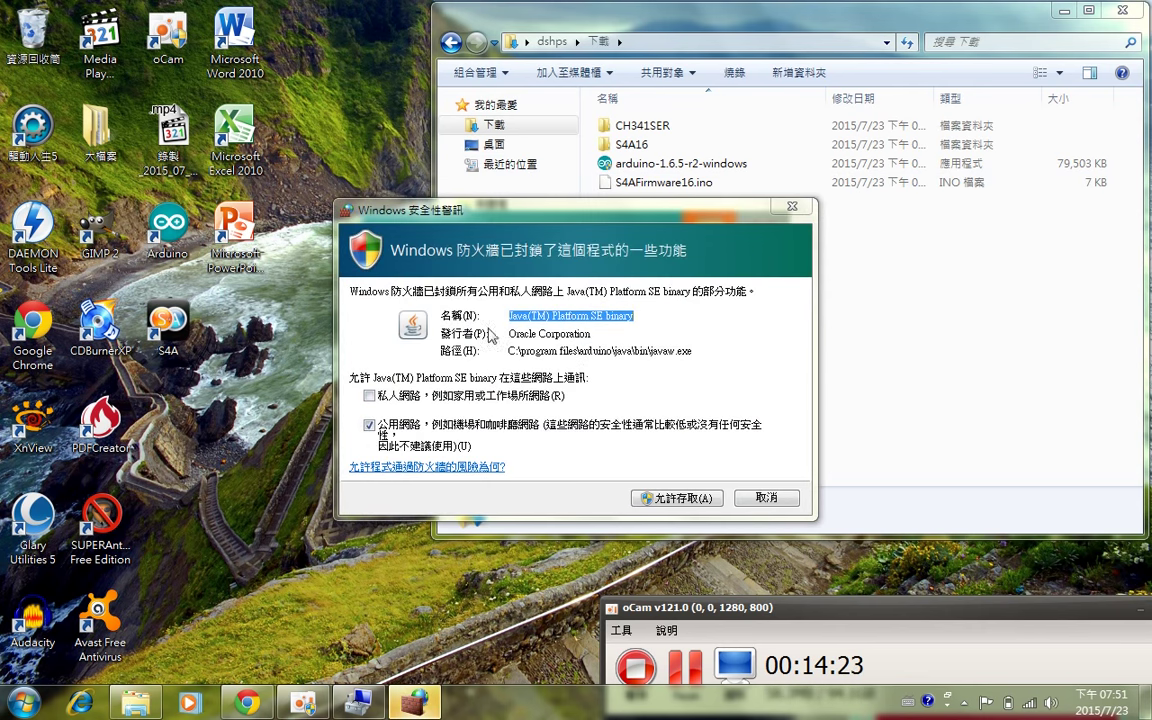
click(664, 499)
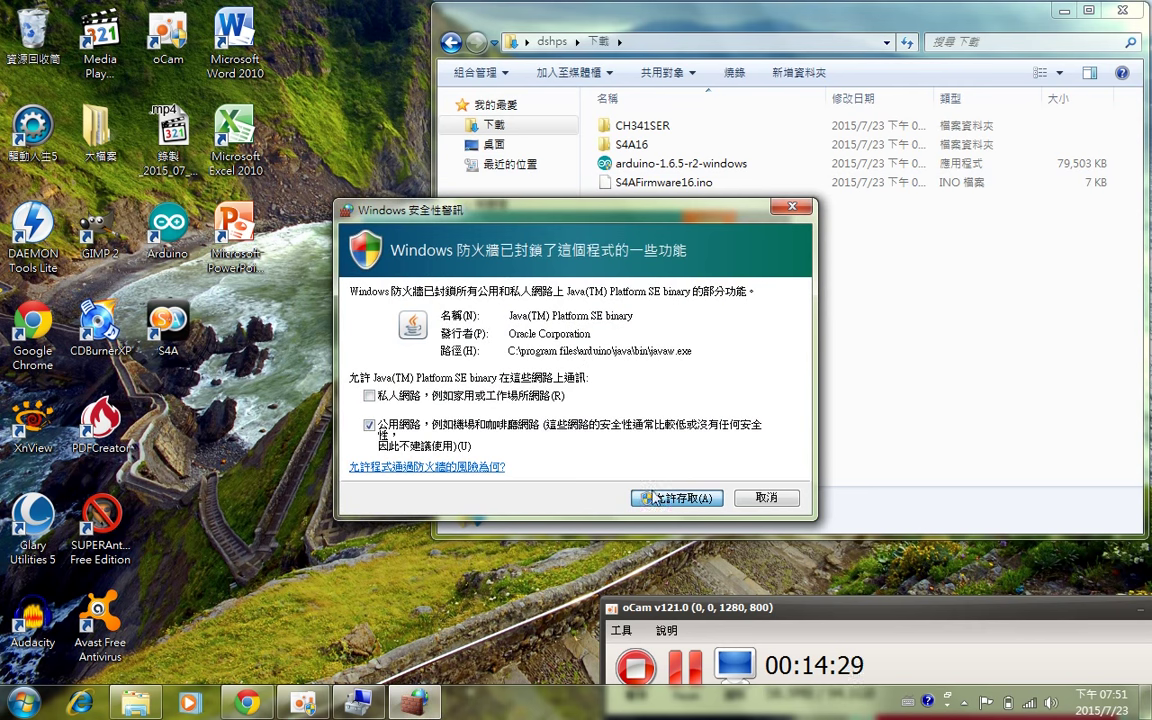
click(706, 505)
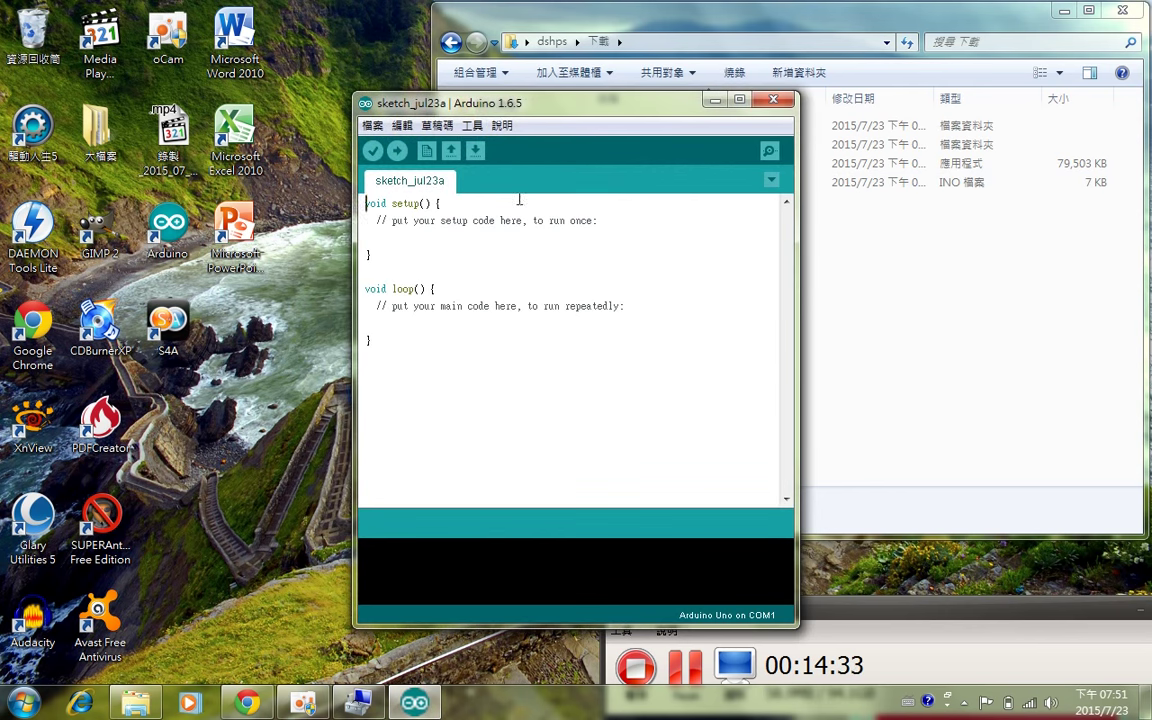
- Check that the board is Arduino Uno and set the serial port to COM4
click(473, 127)
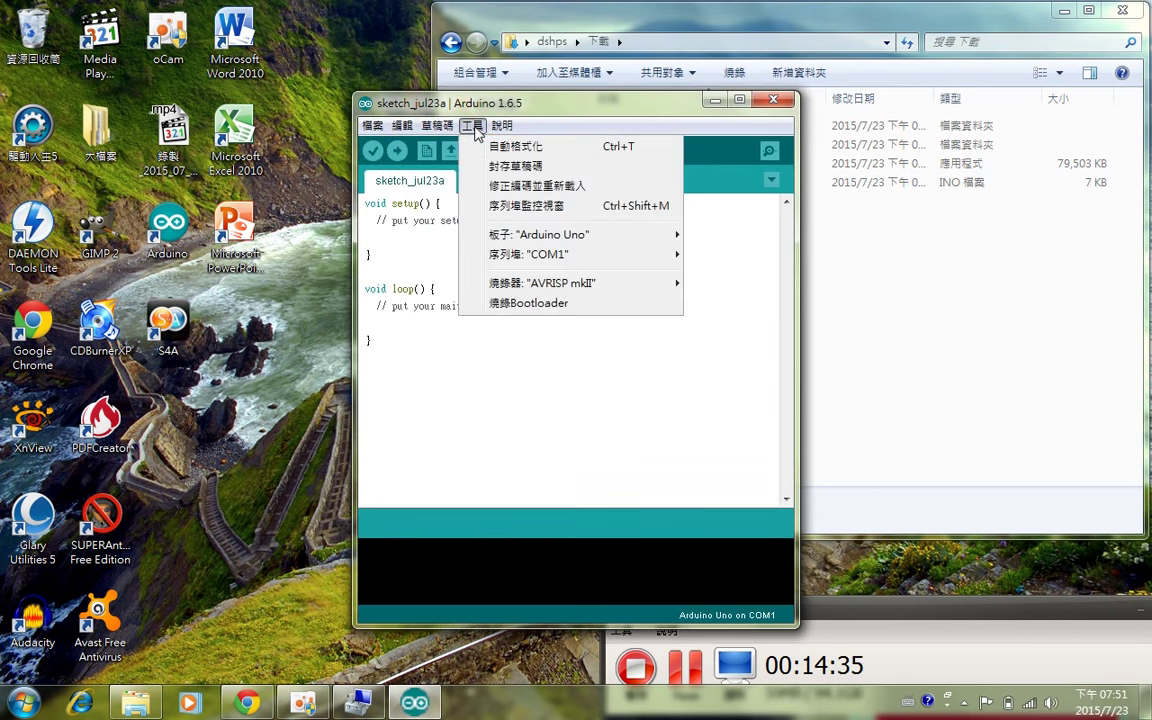
mouse_move(568, 236)
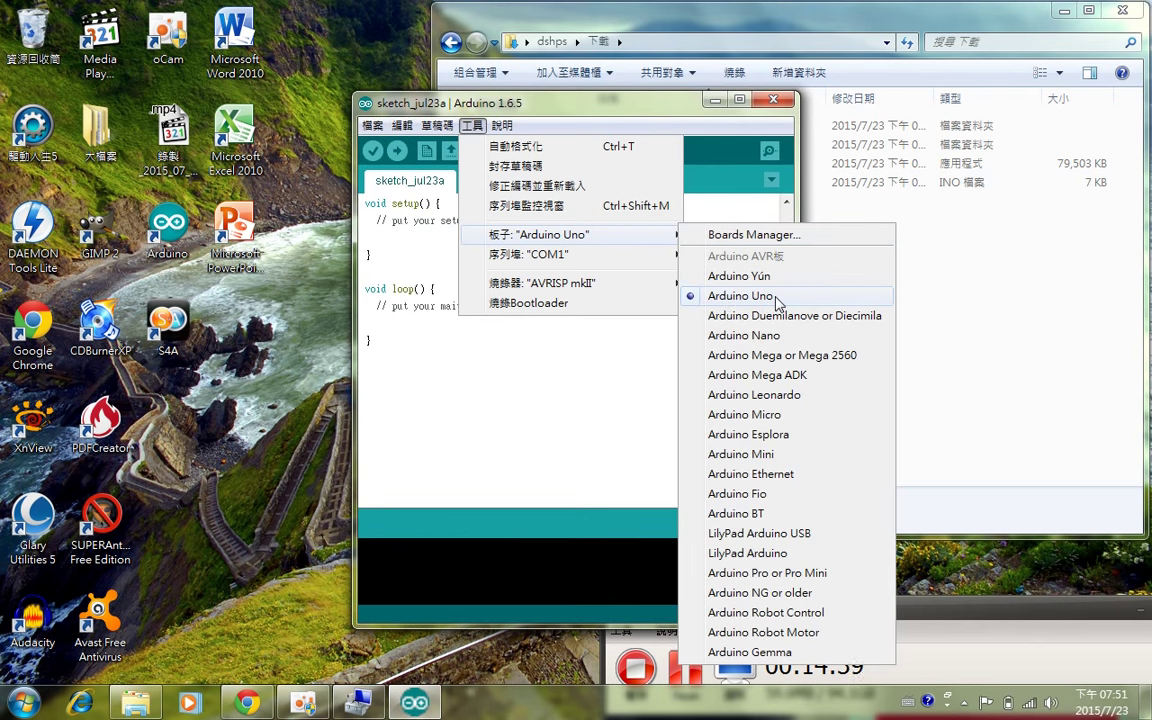
mouse_move(591, 257)
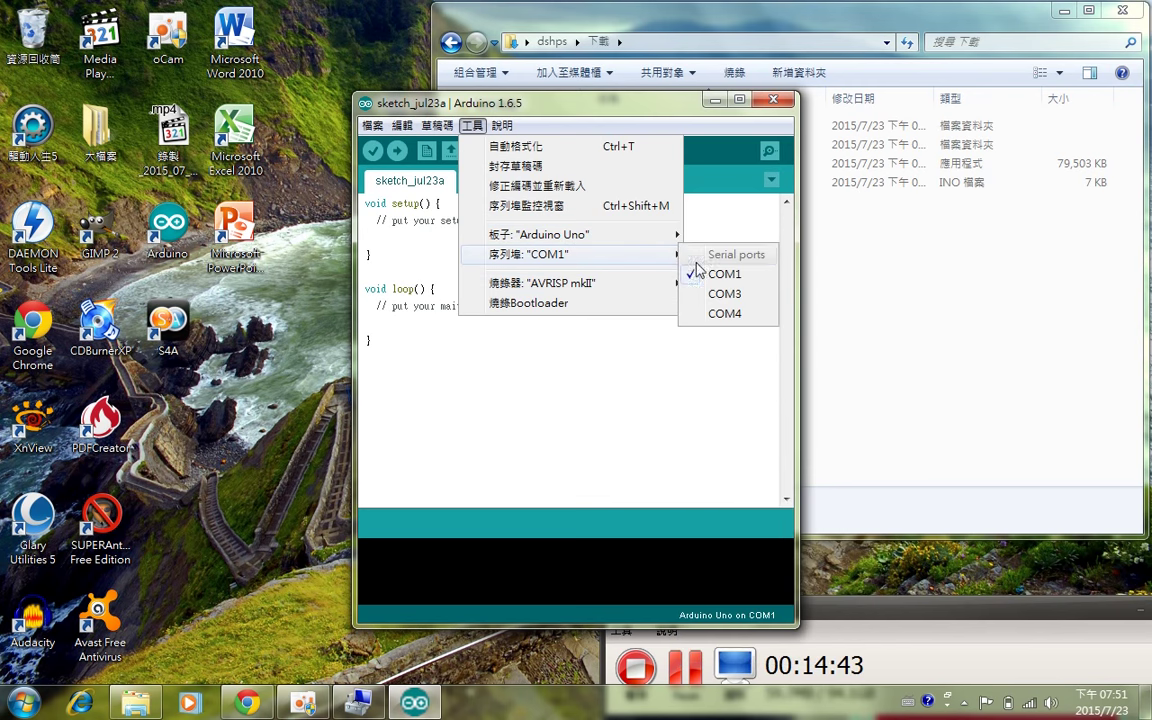
click(755, 322)
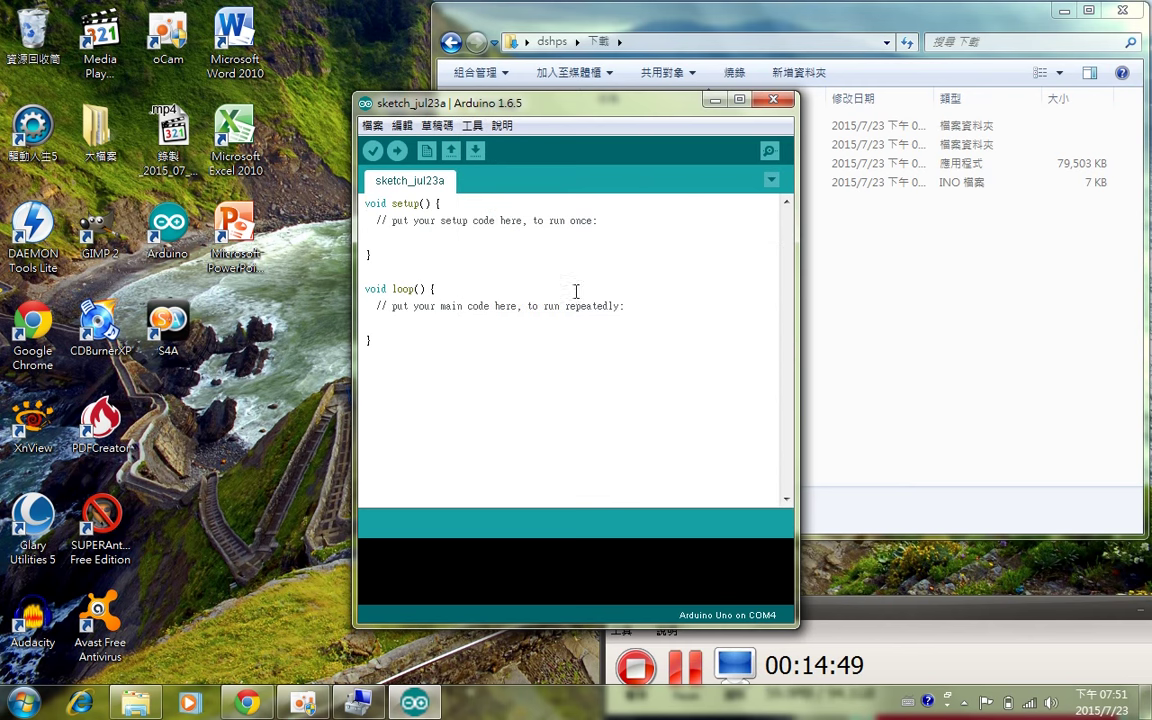
- Open S4AFirmware16 from the user's 下載 folder and agree to move it into its own sketch folder
drag(606, 111, 348, 200)
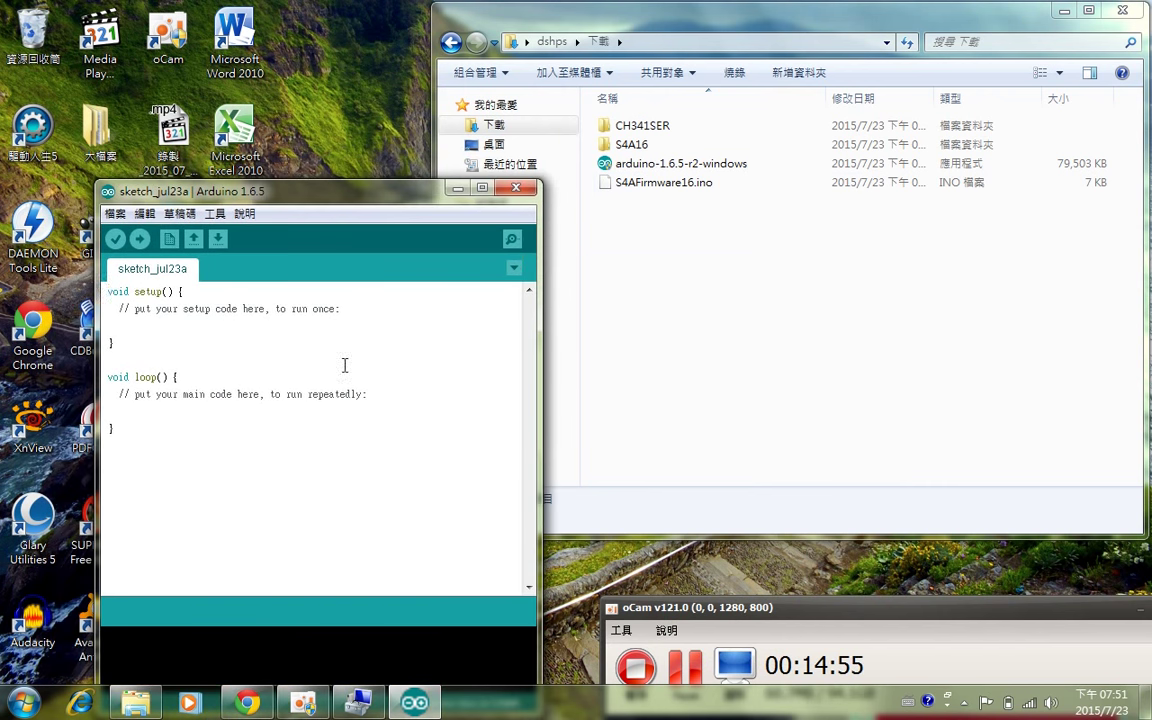
click(115, 213)
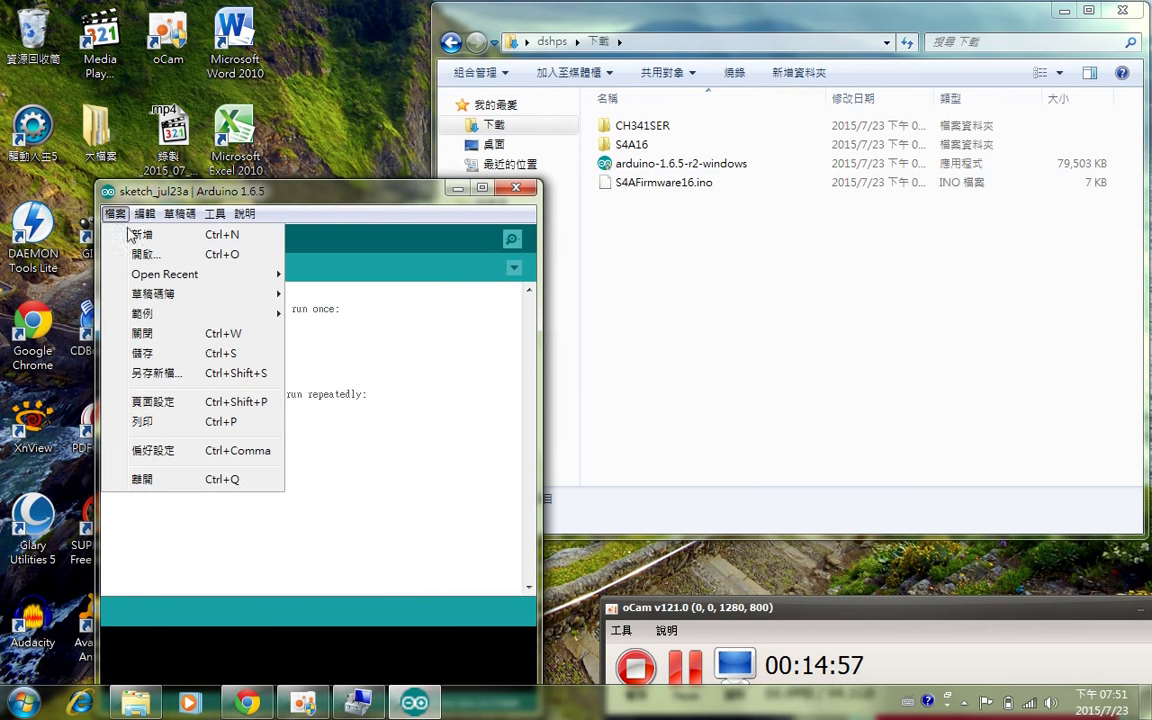
click(174, 257)
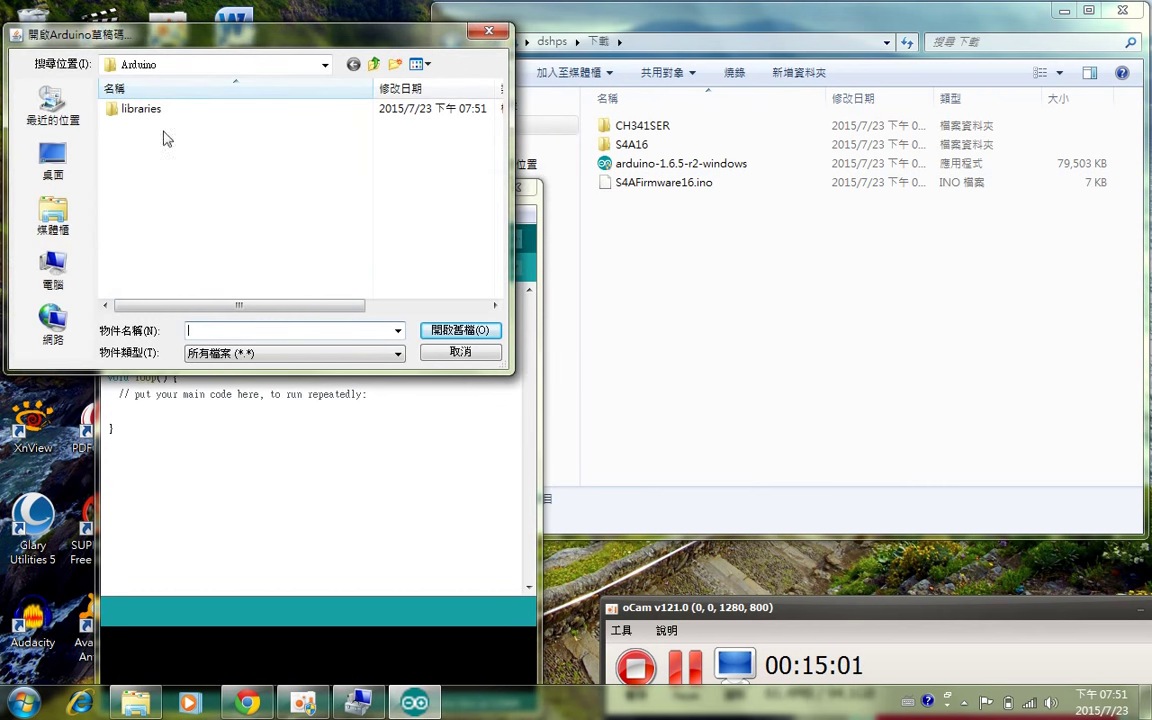
click(55, 165)
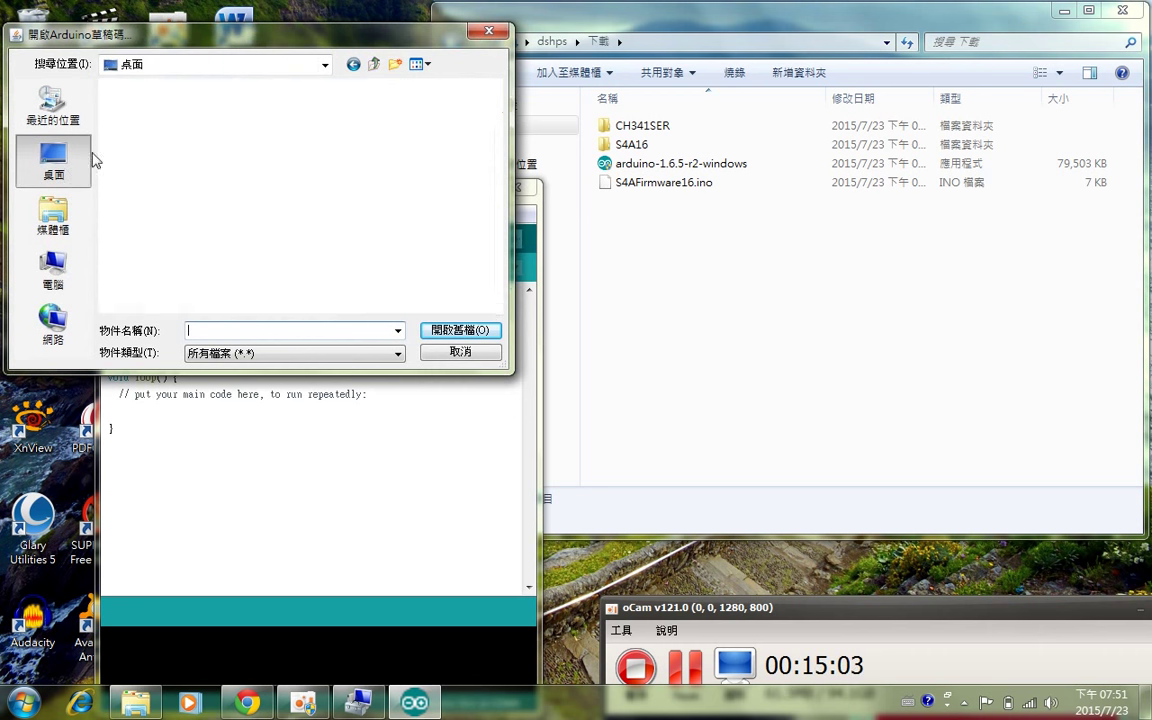
double_click(205, 150)
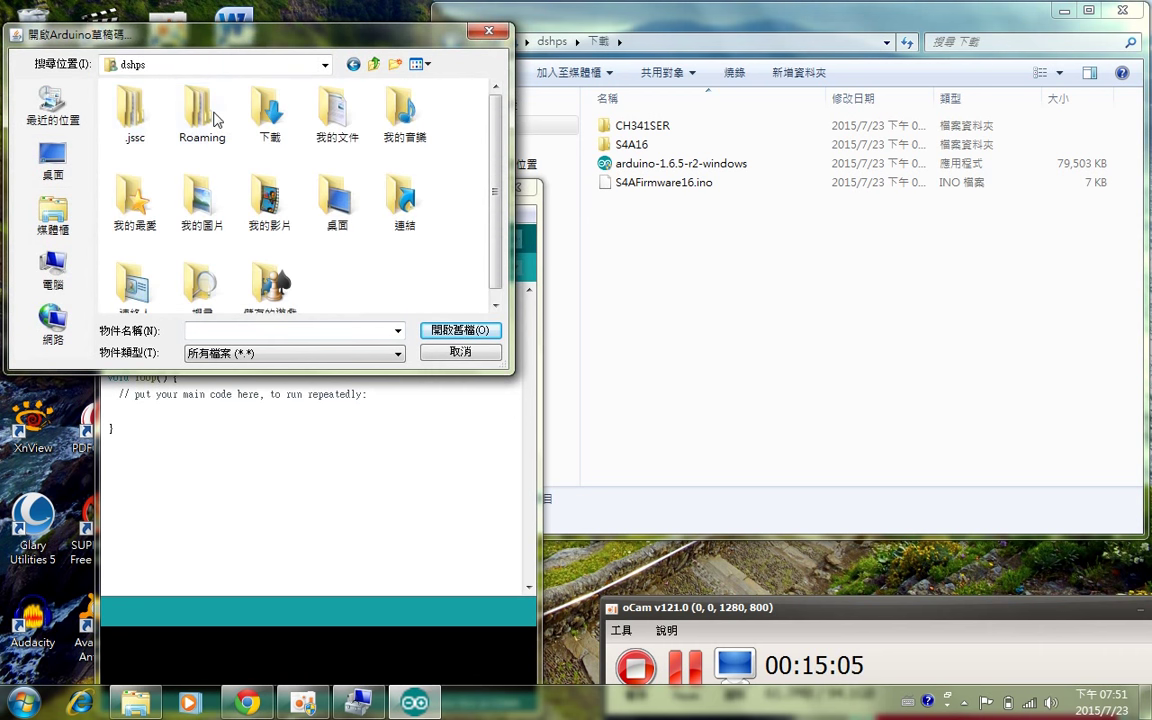
double_click(266, 114)
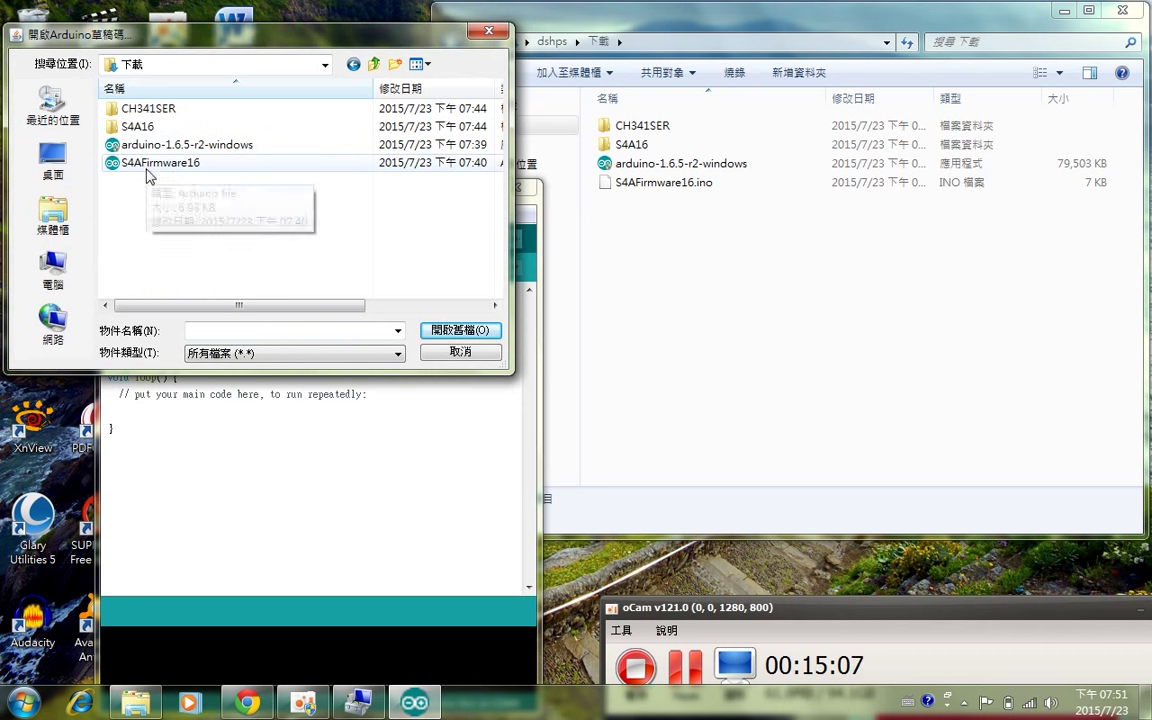
click(140, 172)
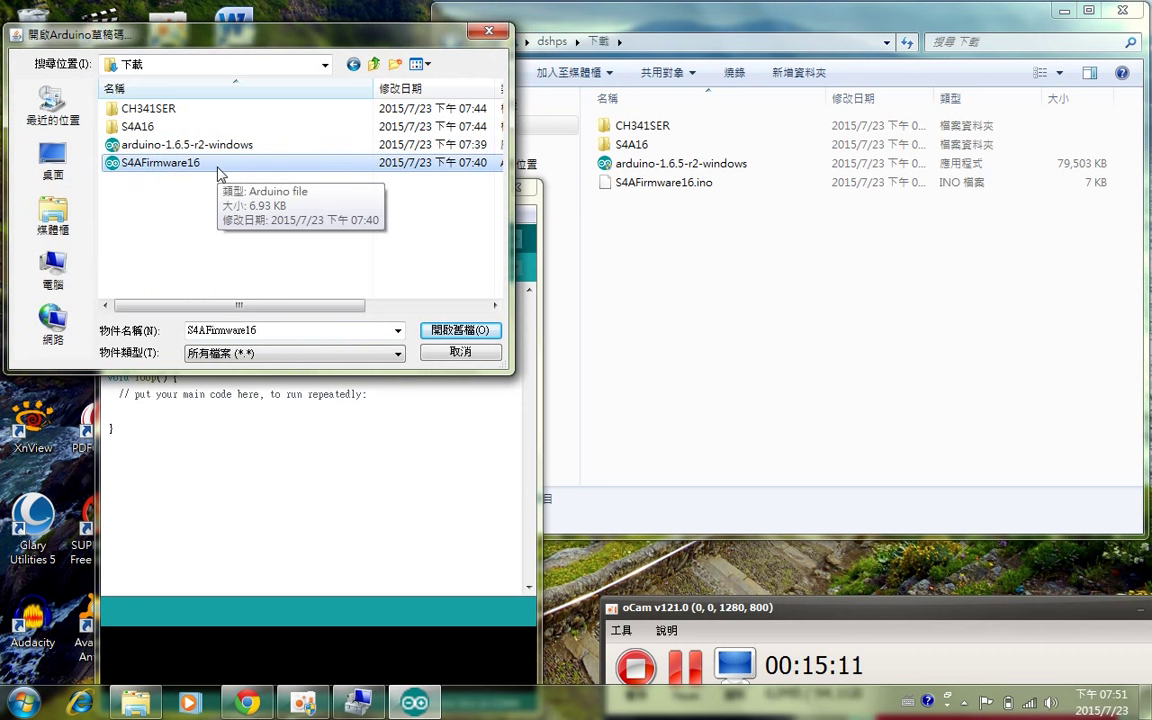
click(460, 330)
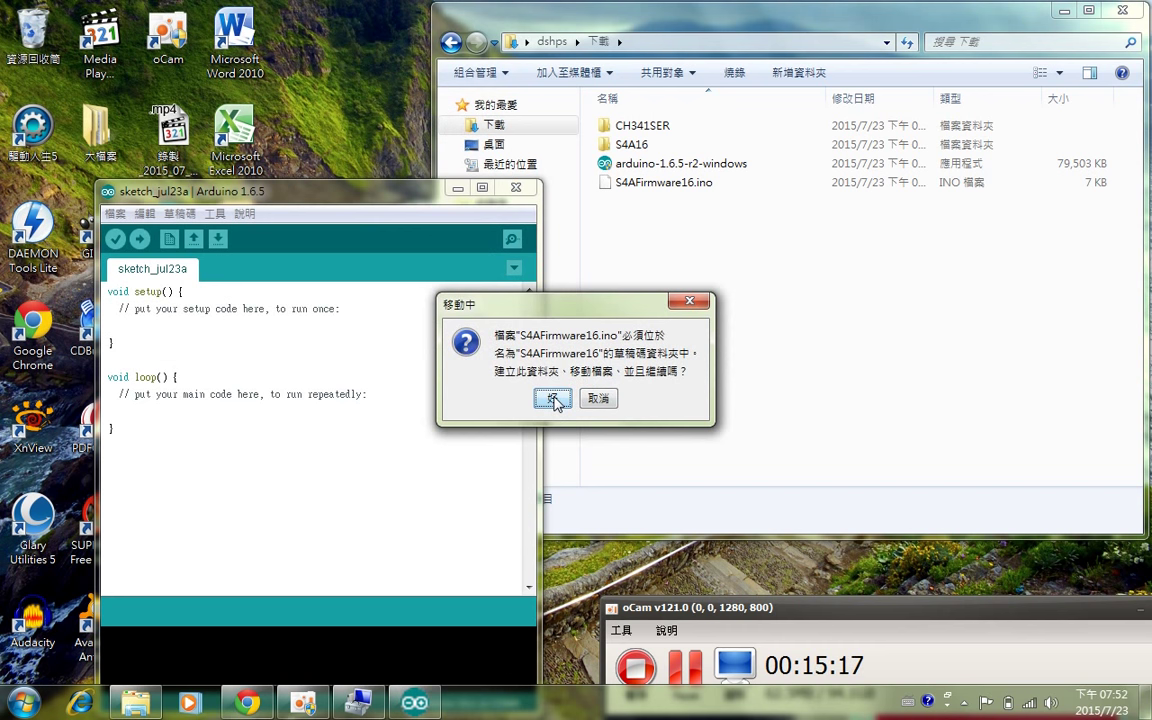
click(553, 399)
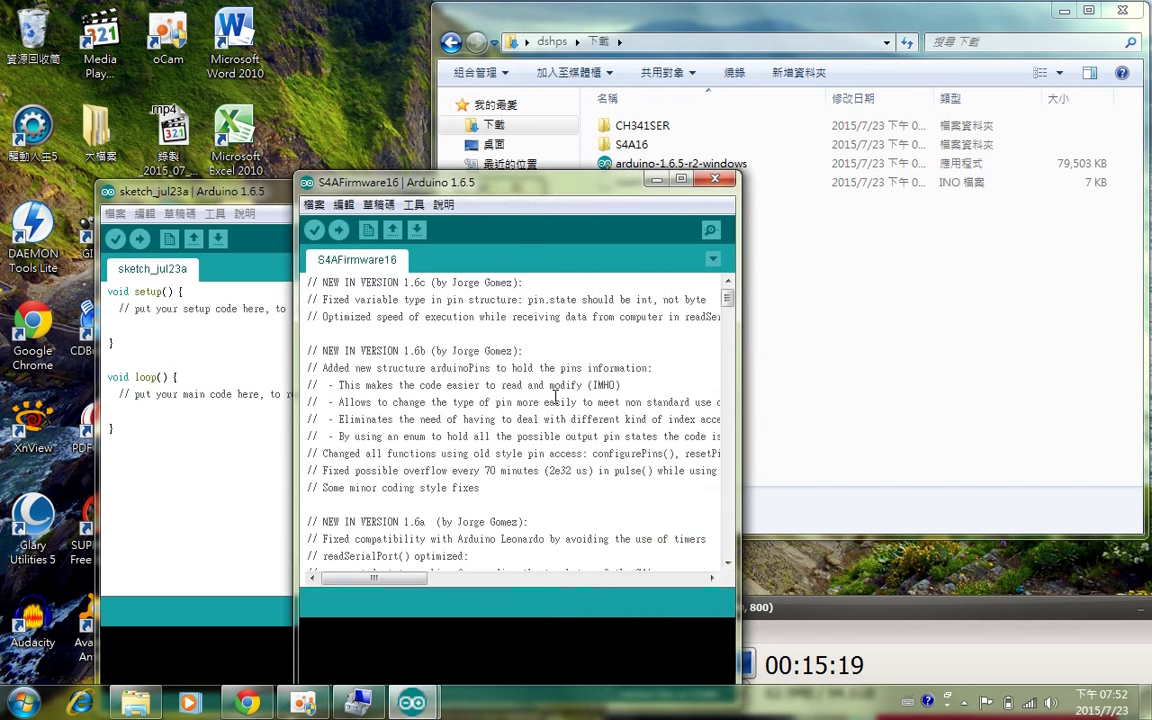
- Upload the S4AFirmware16 sketch to the Arduino Uno on COM4 and minimize the empty sketch_jul23a window
drag(514, 193, 542, 108)
drag(383, 214, 482, 403)
mouse_move(757, 226)
mouse_down()
mouse_move(748, 406)
mouse_move(754, 201)
mouse_up()
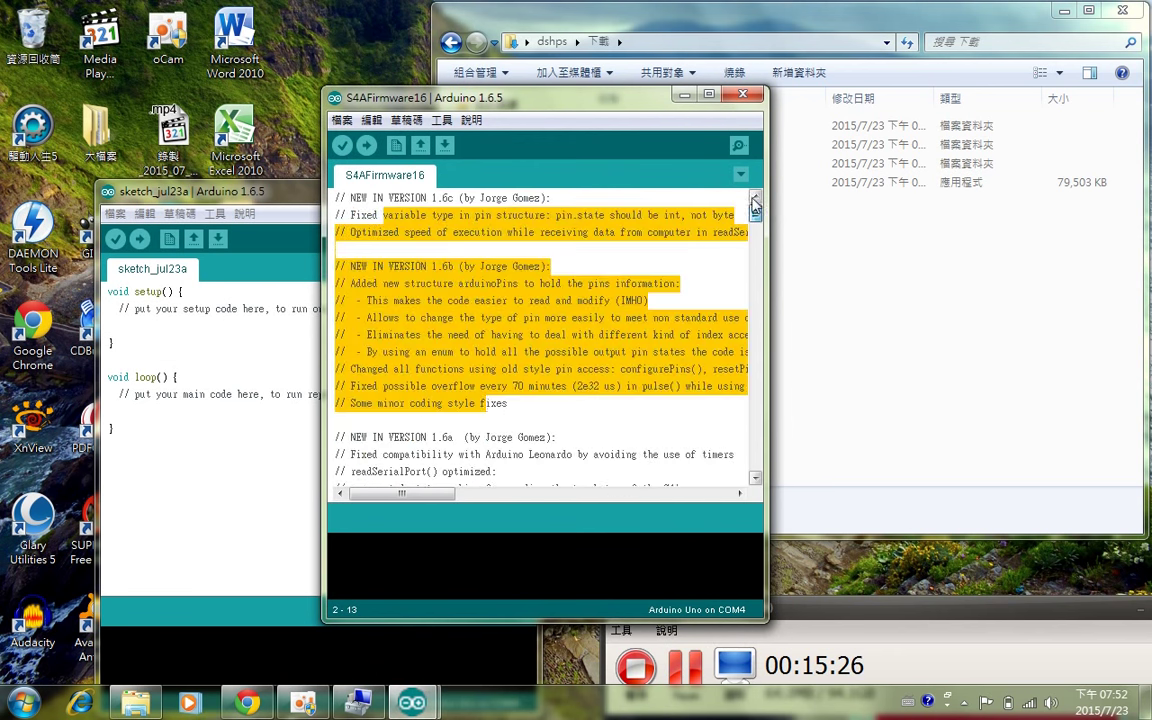
click(472, 297)
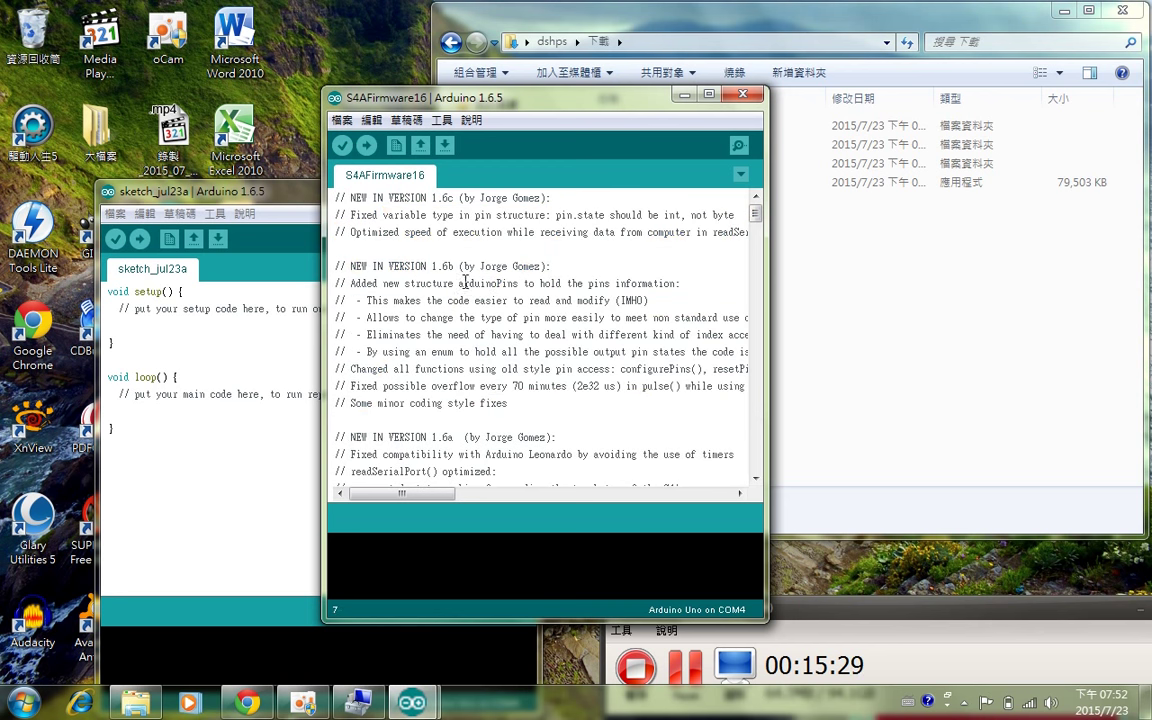
drag(474, 100, 478, 129)
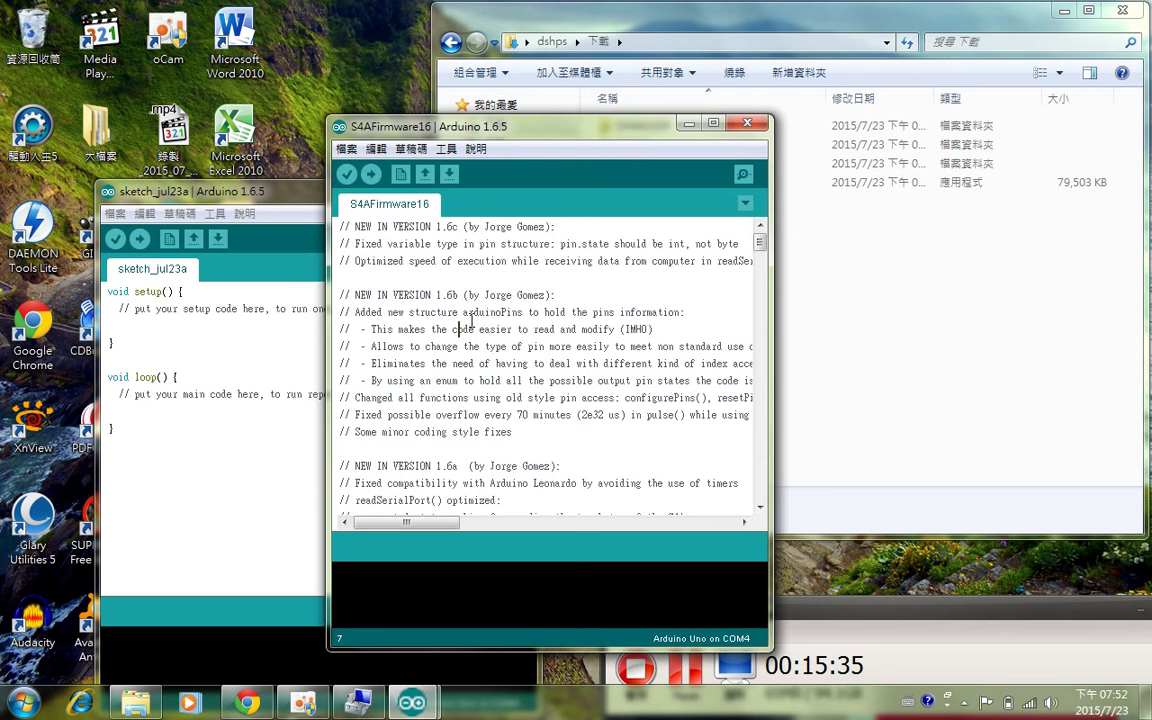
click(369, 176)
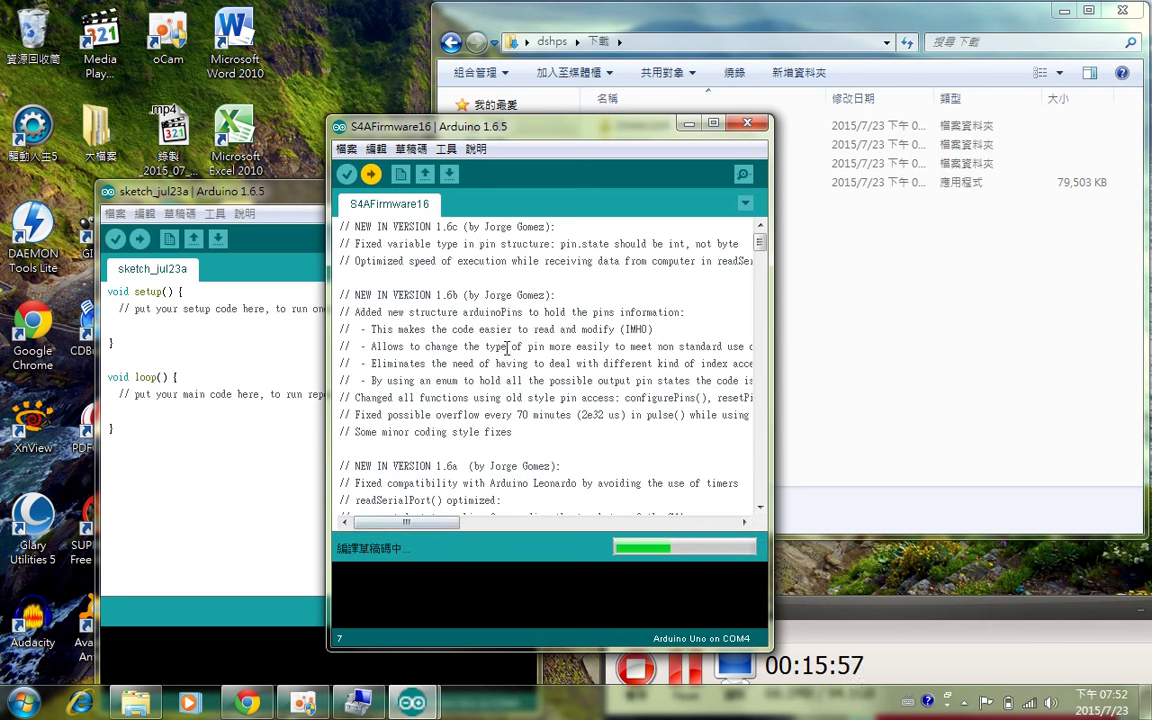
click(254, 199)
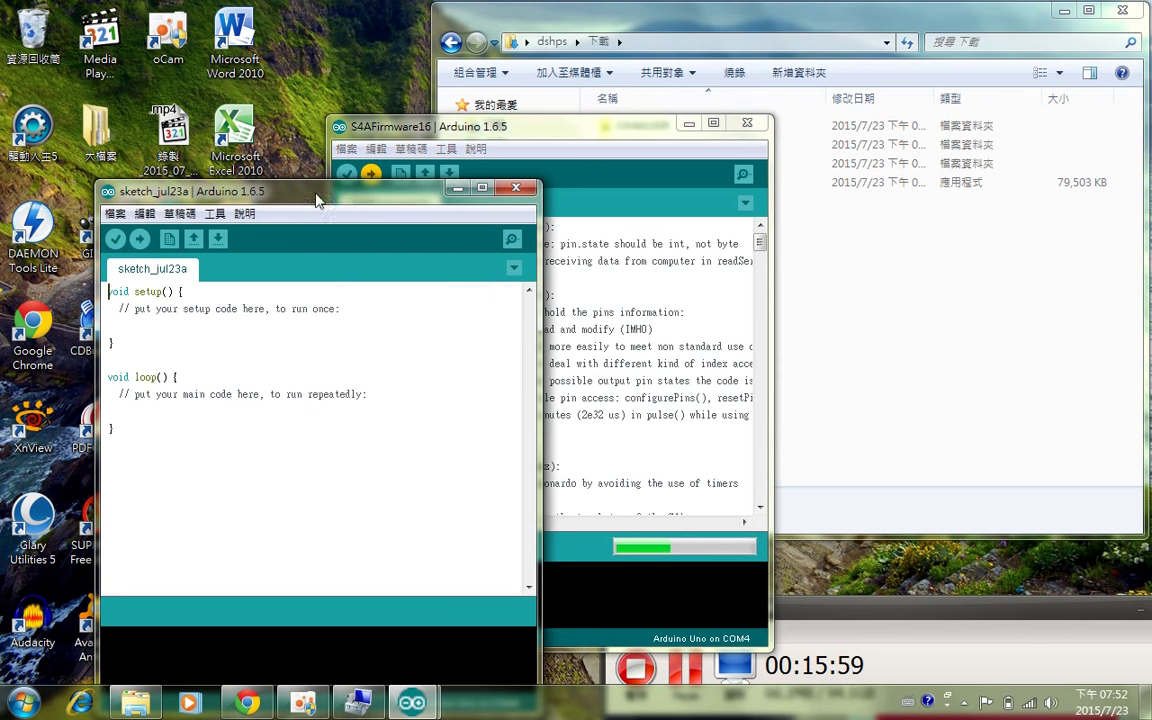
click(456, 187)
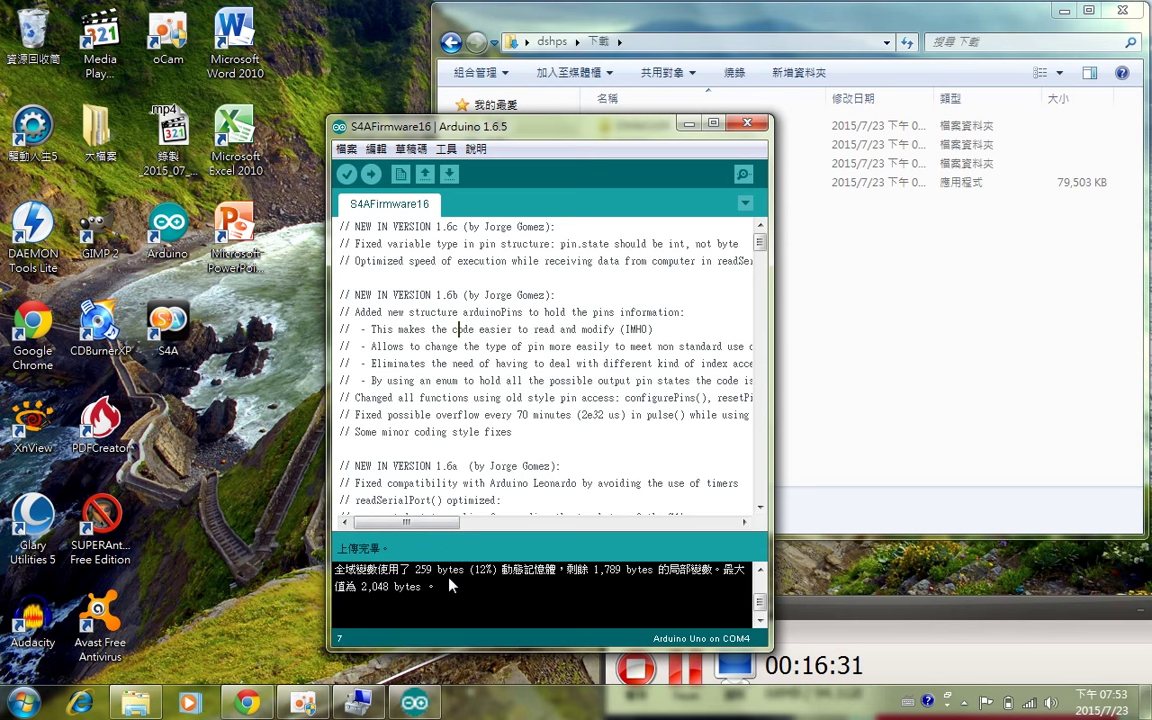
- Review the board and serial port settings of the firmware sketch and close the S4AFirmware16 window
click(446, 149)
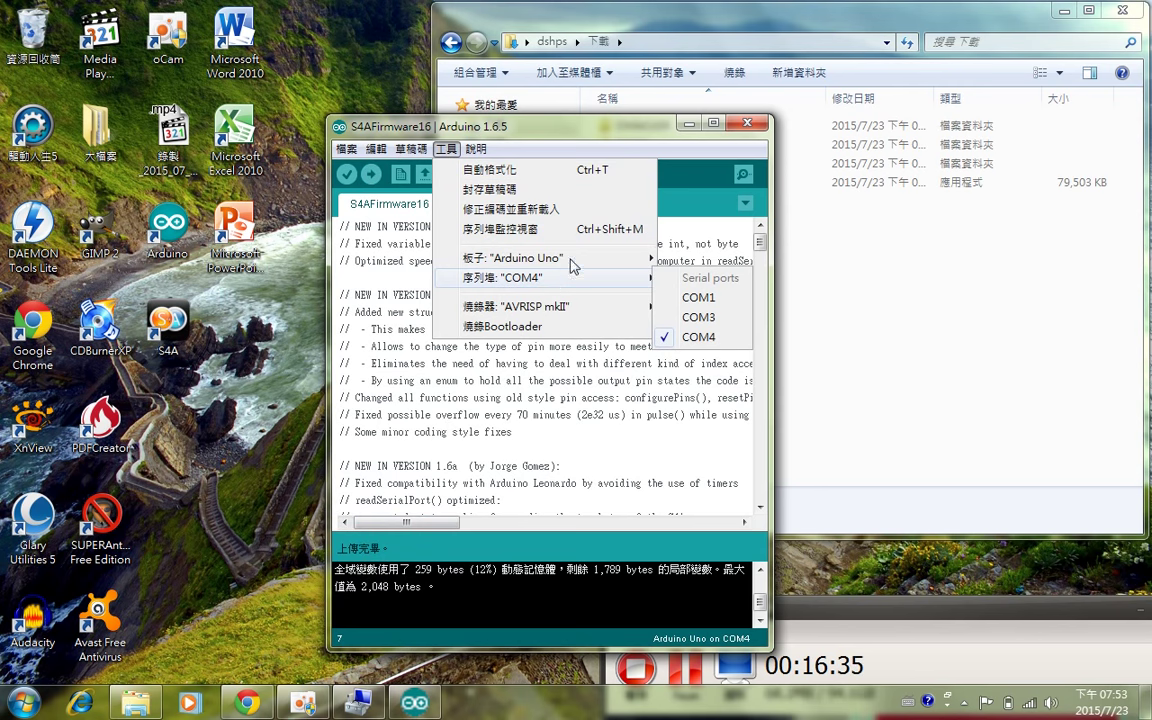
mouse_move(574, 284)
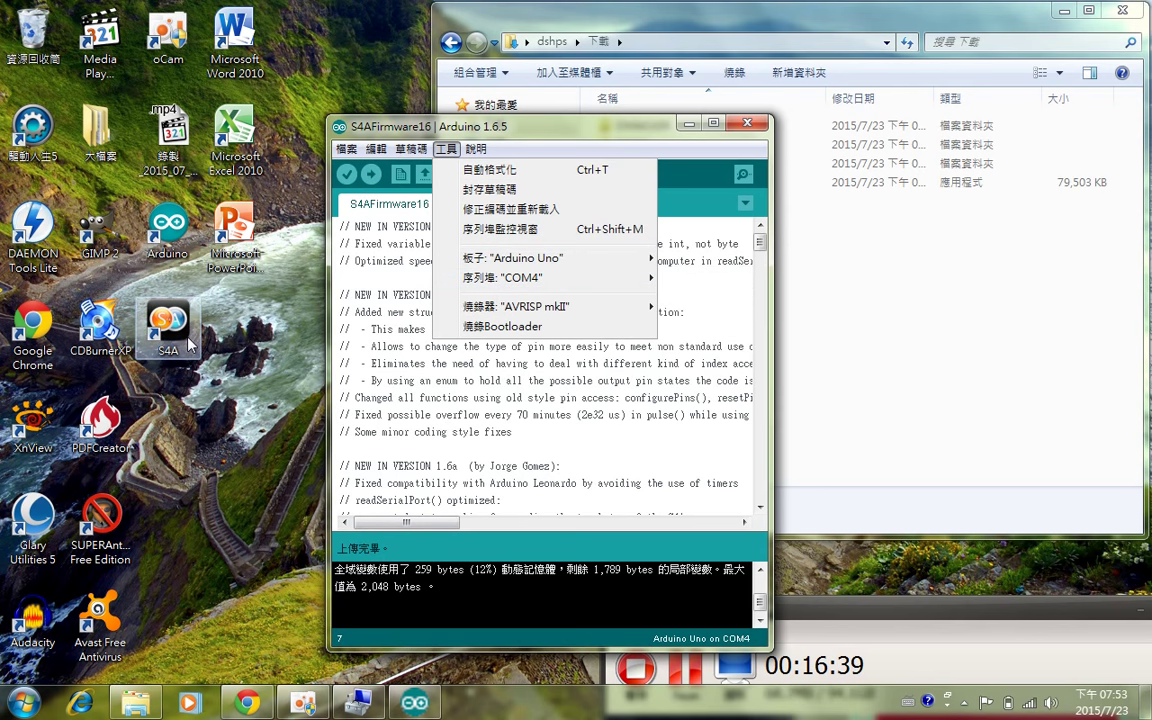
click(663, 463)
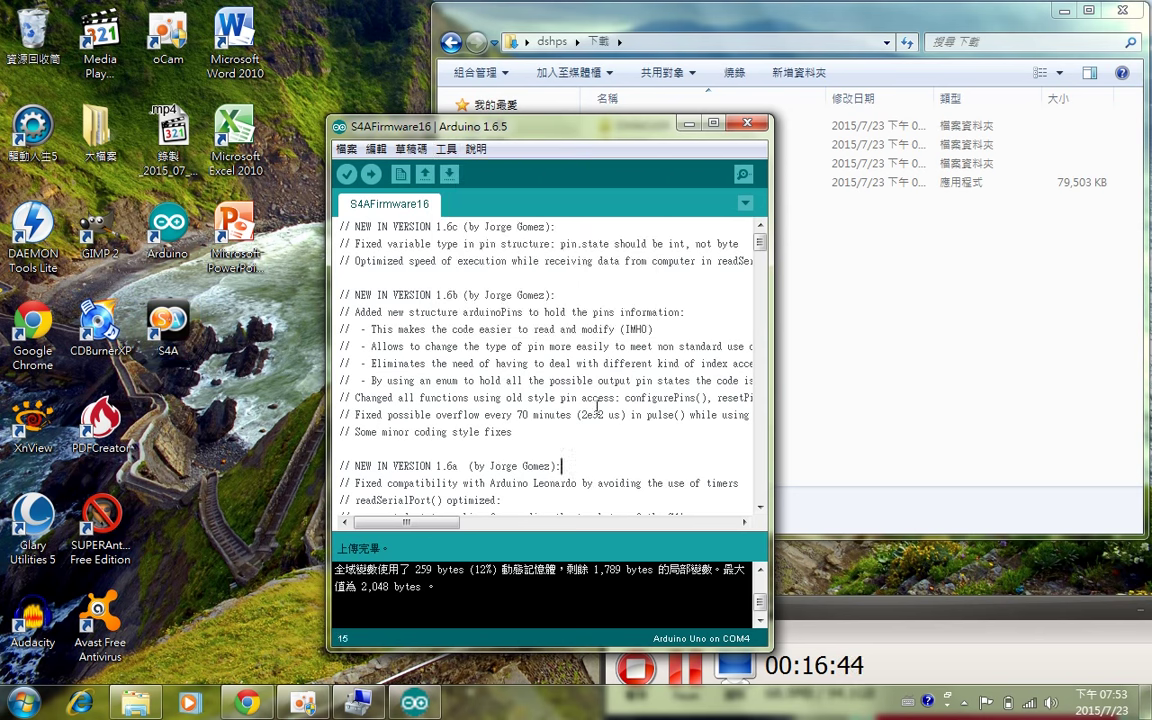
click(747, 122)
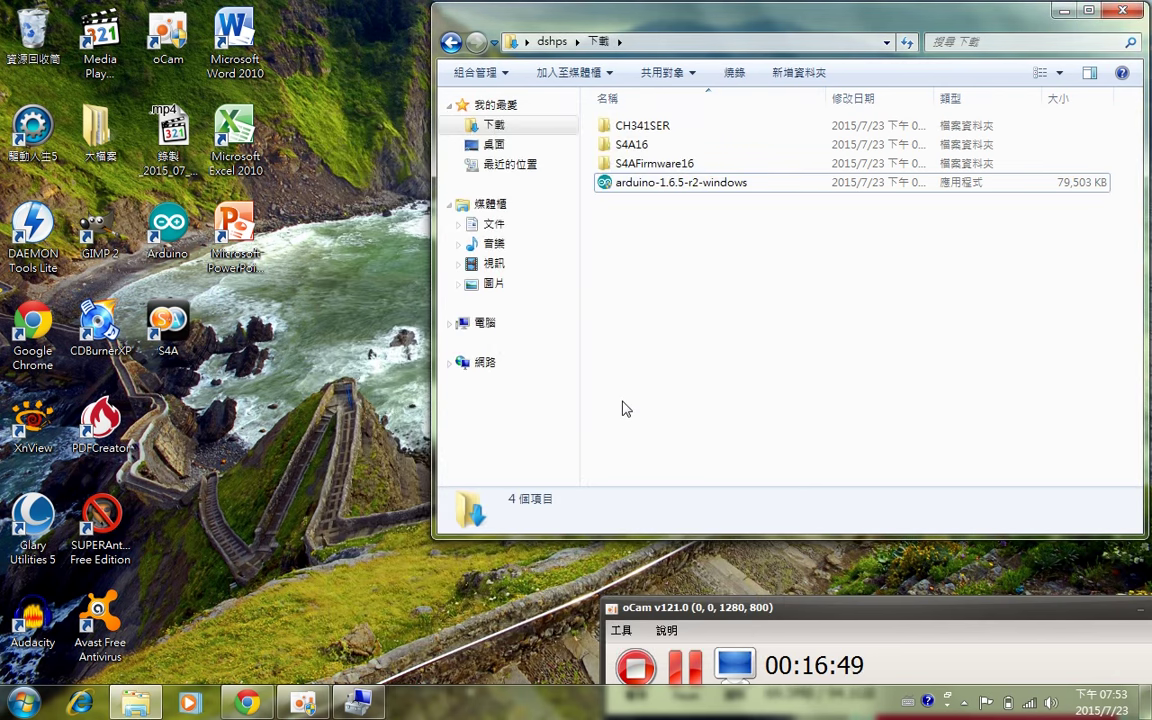